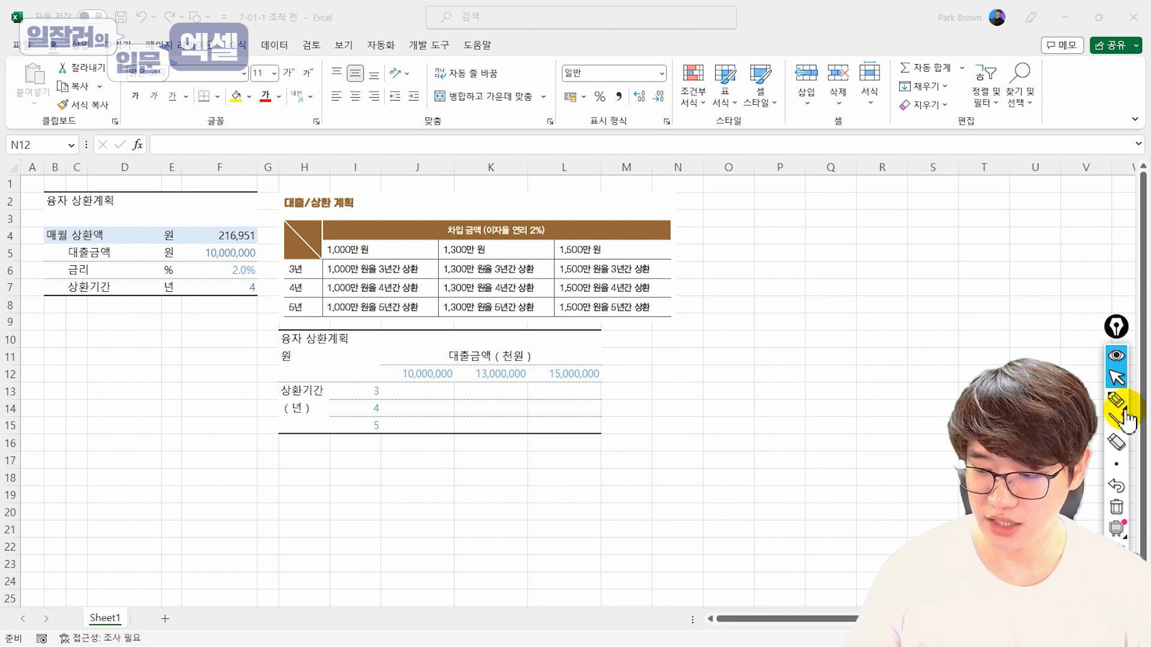
{"action": "mouse_move", "coordinate": [226, 308]}
{"action": "left_mouse_down"}
{"action": "mouse_move", "coordinate": [257, 227]}
{"action": "mouse_move", "coordinate": [246, 325]}
{"action": "left_mouse_up"}
{"action": "left_click_drag", "start_coordinate": [210, 219], "coordinate": [223, 209]}
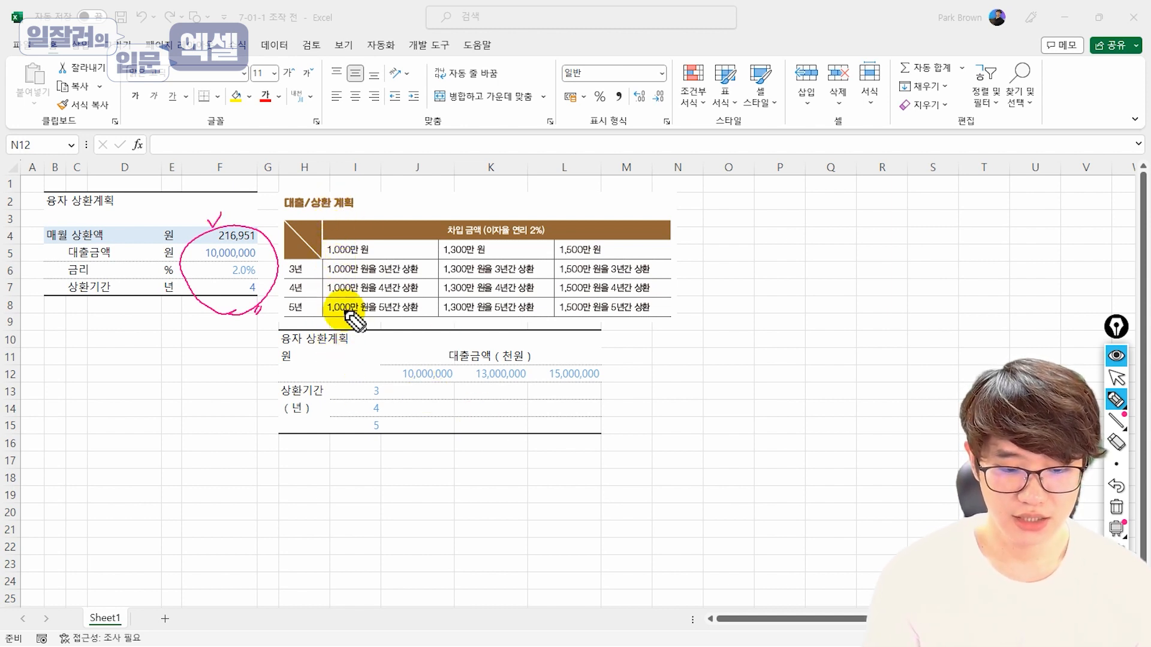
{"action": "left_click_drag", "start_coordinate": [318, 264], "coordinate": [316, 316]}
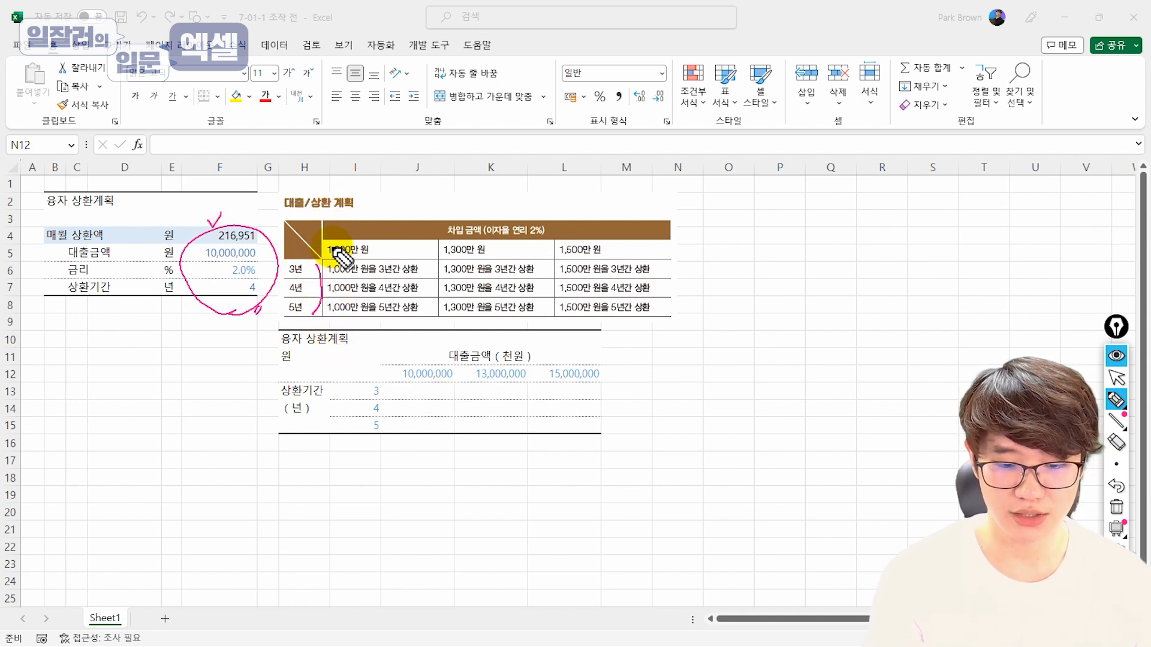
{"action": "left_click_drag", "start_coordinate": [327, 256], "coordinate": [662, 250]}
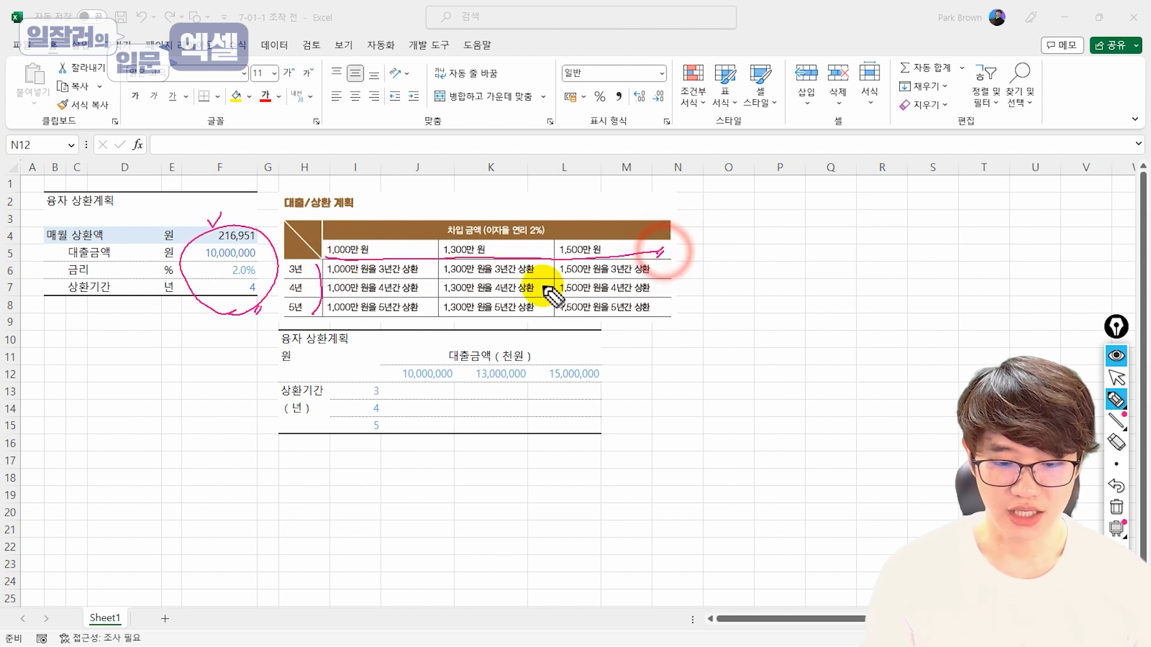
{"action": "mouse_move", "coordinate": [423, 267]}
{"action": "left_mouse_down"}
{"action": "mouse_move", "coordinate": [431, 263]}
{"action": "mouse_move", "coordinate": [433, 282]}
{"action": "left_mouse_up"}
{"action": "left_click_drag", "start_coordinate": [425, 305], "coordinate": [436, 301]}
{"action": "left_click_drag", "start_coordinate": [539, 271], "coordinate": [546, 267]}
{"action": "mouse_move", "coordinate": [540, 289]}
{"action": "left_mouse_down"}
{"action": "mouse_move", "coordinate": [549, 283]}
{"action": "mouse_move", "coordinate": [551, 298]}
{"action": "left_mouse_up"}
{"action": "mouse_move", "coordinate": [380, 380]}
{"action": "left_mouse_down"}
{"action": "mouse_move", "coordinate": [565, 437]}
{"action": "mouse_move", "coordinate": [561, 426]}
{"action": "mouse_move", "coordinate": [625, 429]}
{"action": "left_mouse_up"}
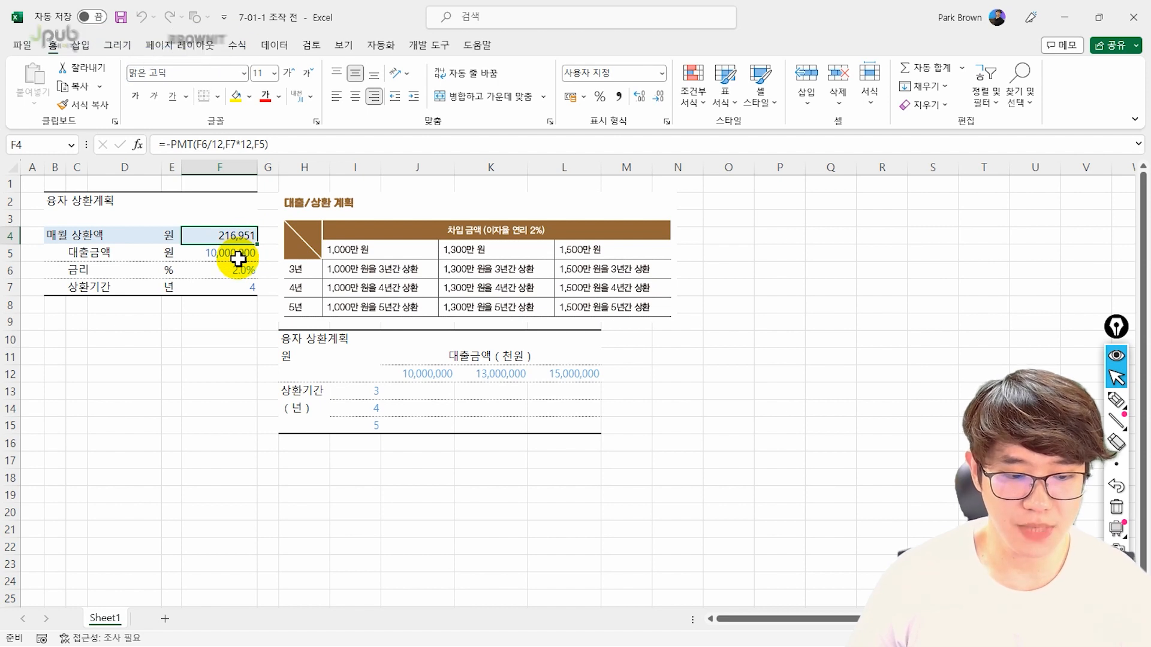
Inspect the loan amount, interest rate, repayment term and monthly payment cells in F4:F7.
{"action": "left_click", "coordinate": [238, 259]}
{"action": "left_click", "coordinate": [241, 271]}
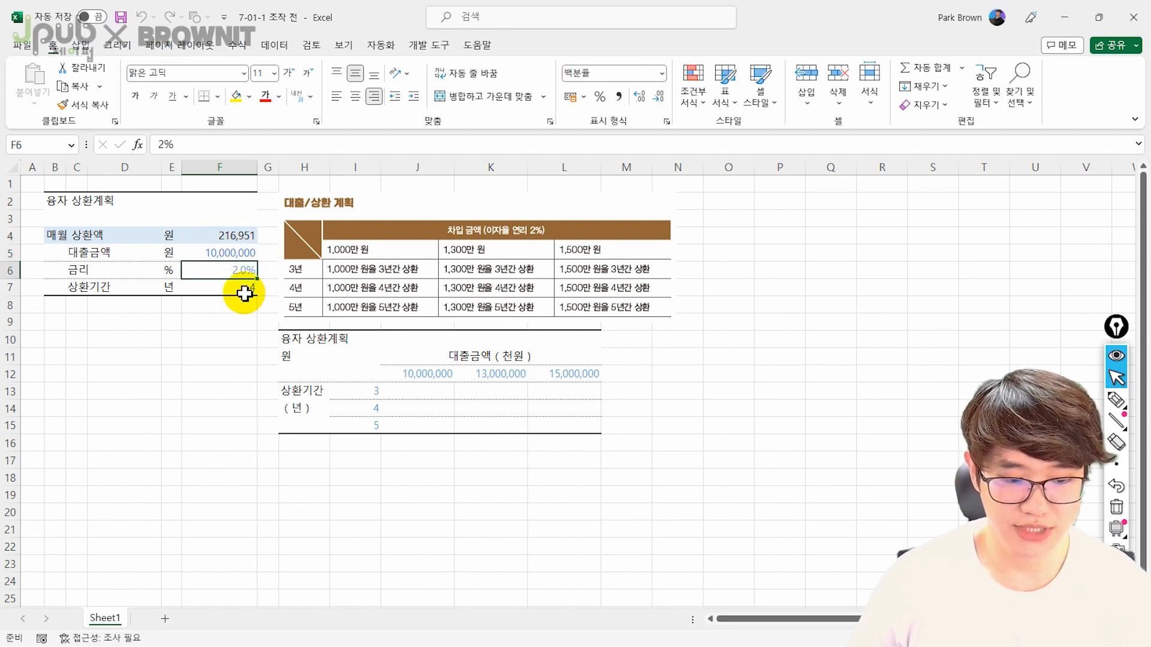
{"action": "left_click", "coordinate": [244, 294]}
{"action": "left_click", "coordinate": [238, 235]}
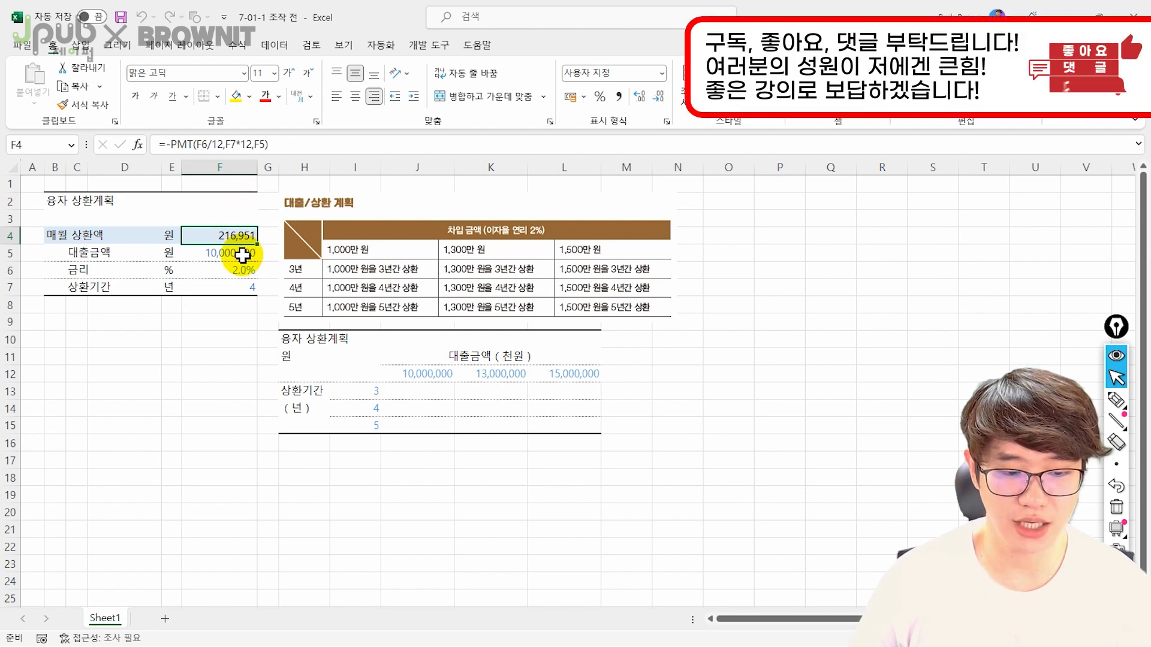
Review the Rate, Nper and Pv arguments of the PMT formula in the monthly payment cell F4.
{"action": "left_click", "coordinate": [137, 144]}
{"action": "left_click_drag", "start_coordinate": [419, 192], "coordinate": [168, 360]}
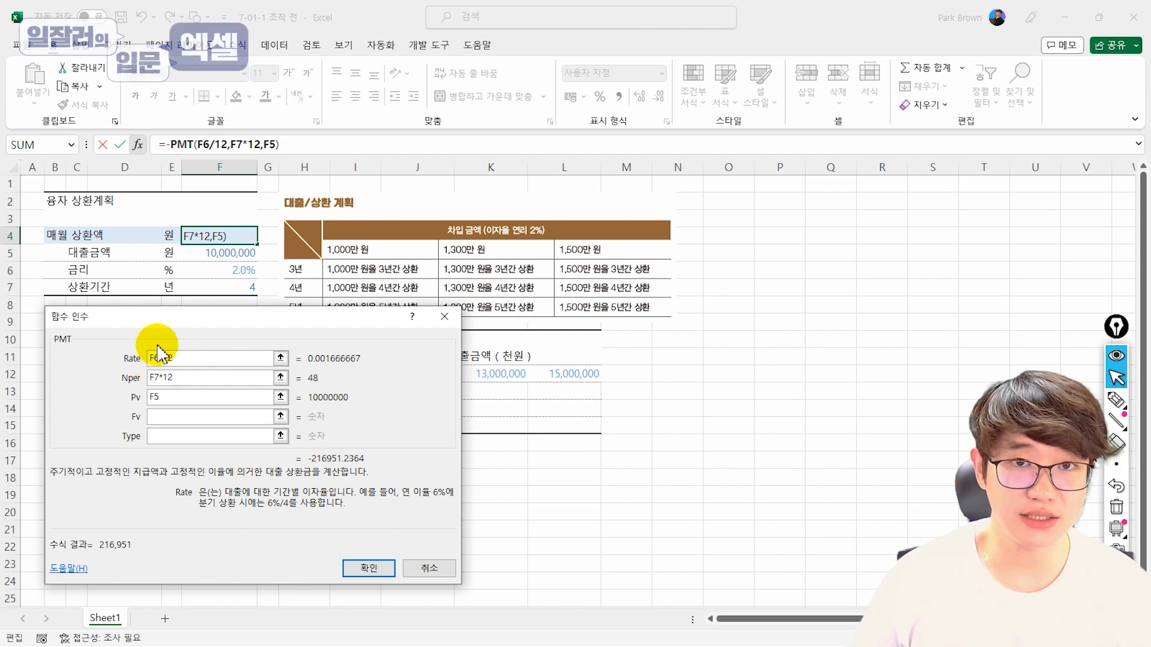
{"action": "left_click", "coordinate": [165, 377]}
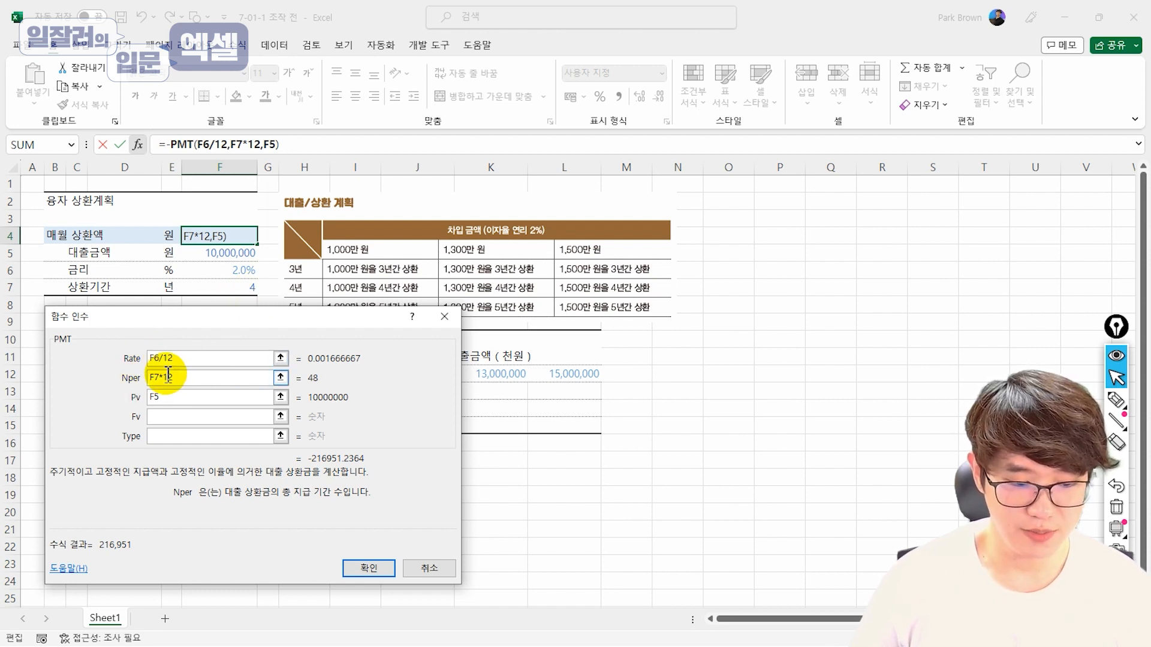
{"action": "left_click_drag", "start_coordinate": [180, 376], "coordinate": [149, 366]}
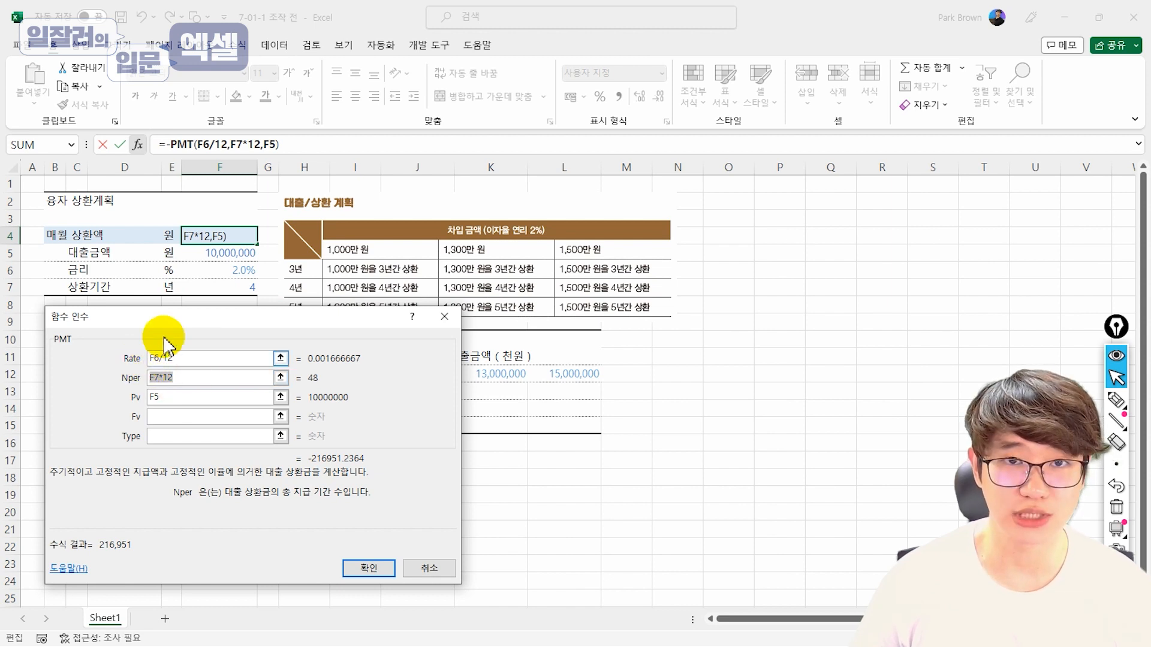
{"action": "left_click", "coordinate": [187, 360]}
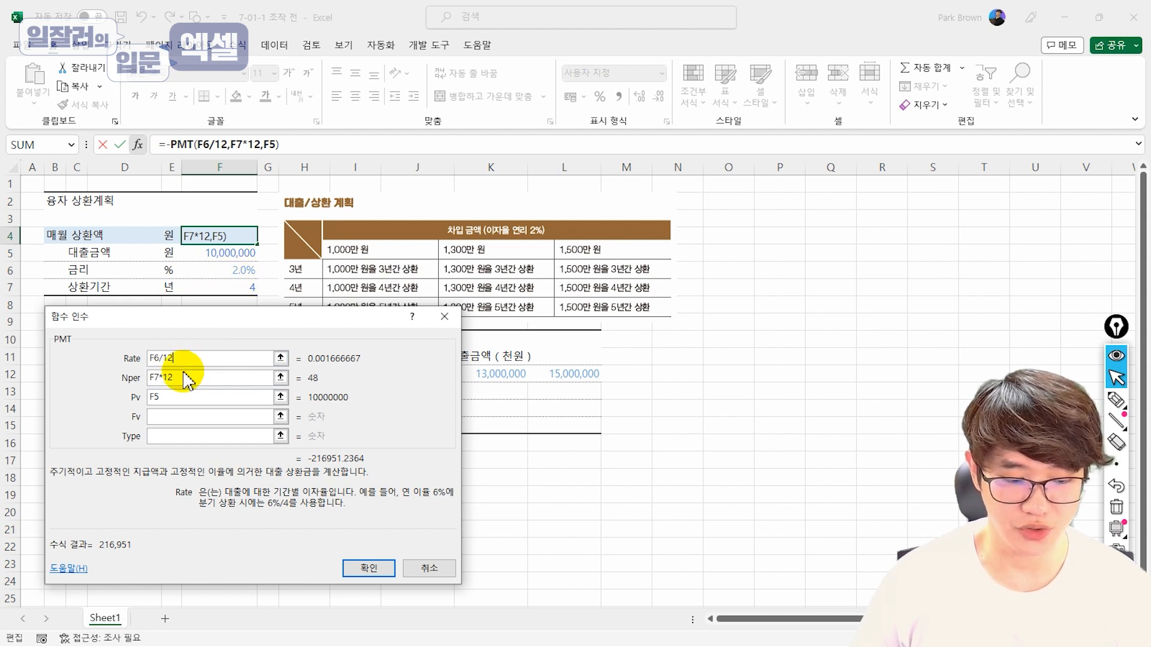
{"action": "left_click", "coordinate": [178, 397]}
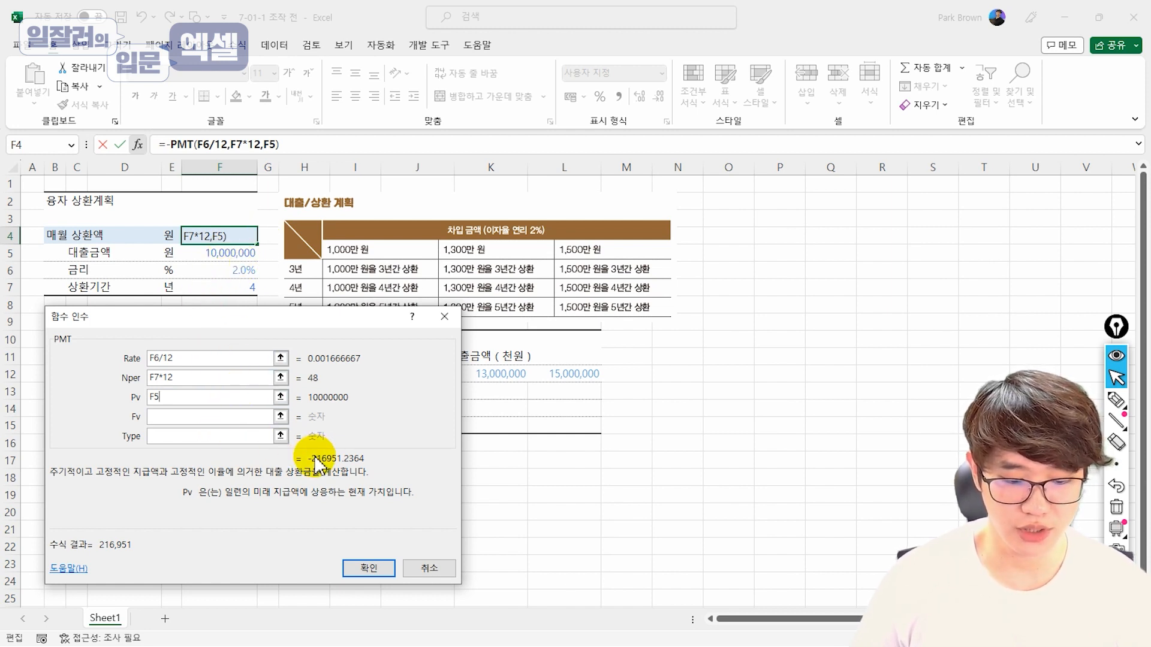
{"action": "left_click", "coordinate": [357, 570]}
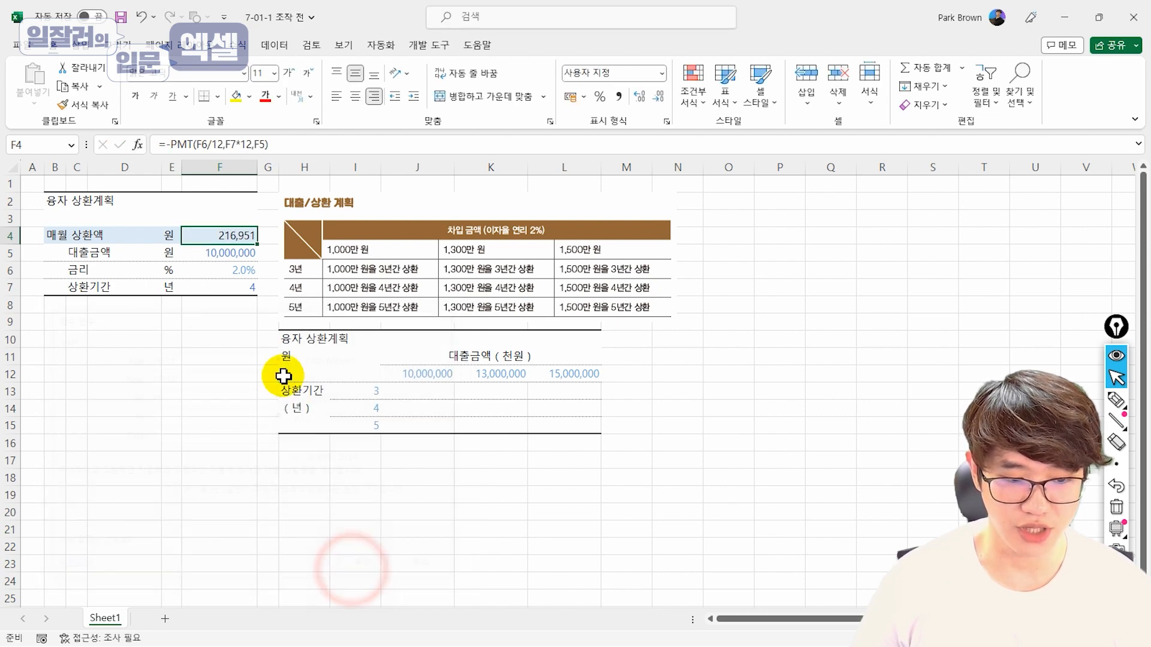
{"action": "left_click", "coordinate": [173, 145]}
{"action": "left_click", "coordinate": [231, 240]}
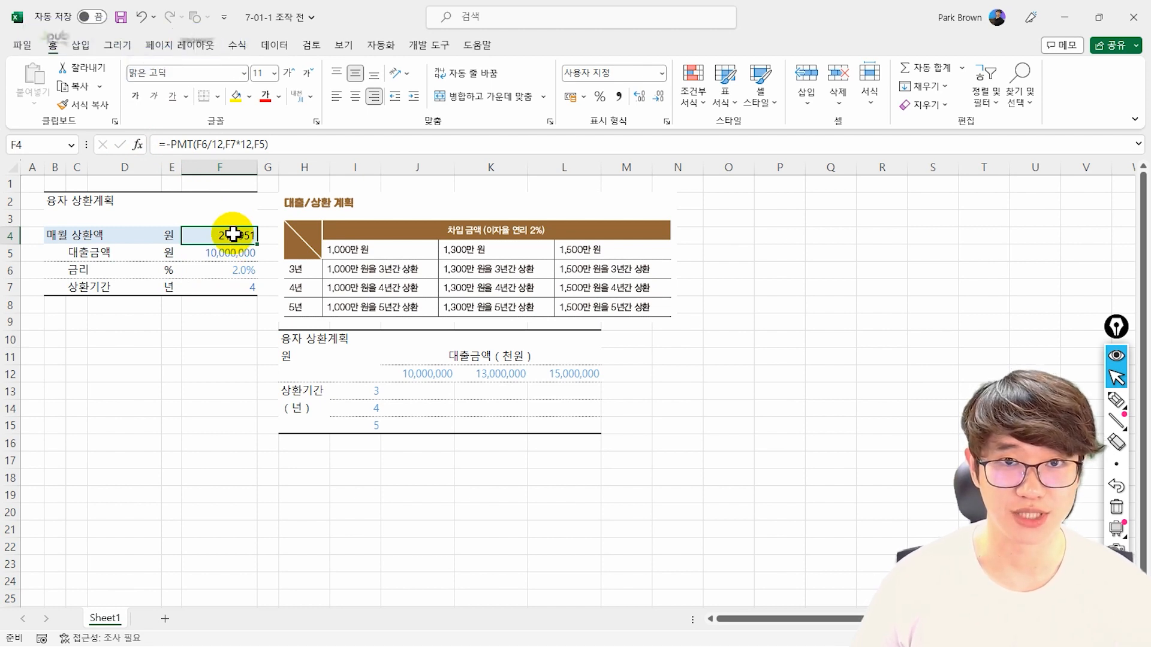
Link the corner cell I12 of the repayment table to the monthly payment with the formula =F4.
{"action": "left_click", "coordinate": [356, 373]}
{"action": "type", "text": "="}
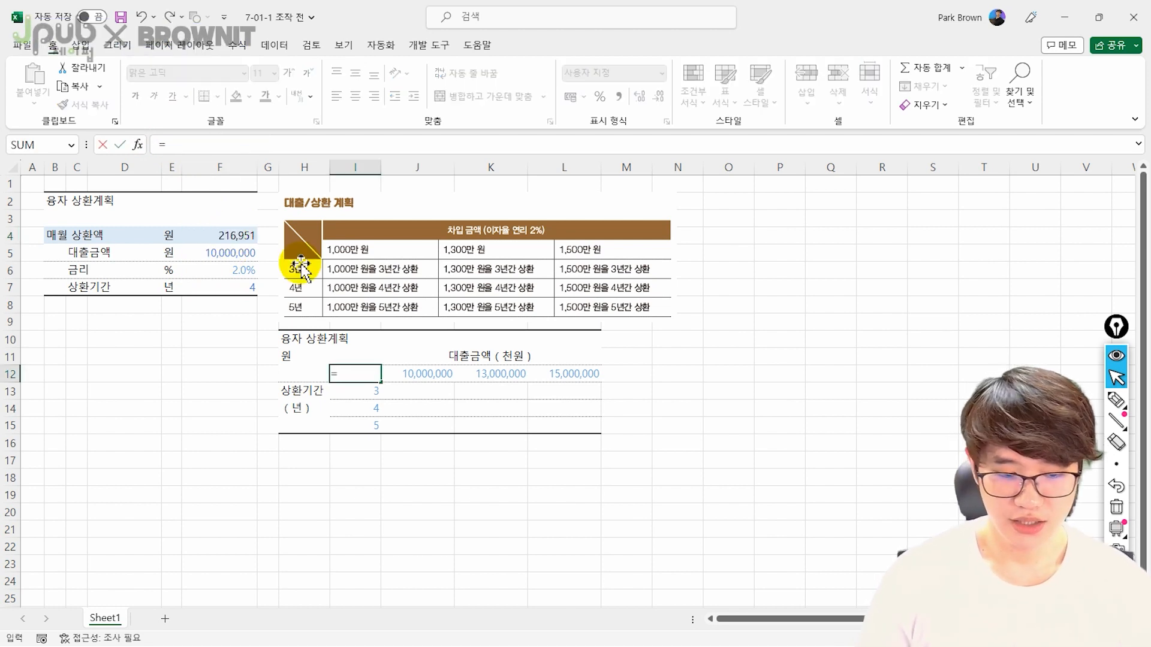
{"action": "left_click", "coordinate": [241, 237]}
{"action": "key", "text": "Return"}
{"action": "left_click", "coordinate": [372, 367]}
{"action": "left_click_drag", "start_coordinate": [372, 367], "coordinate": [578, 419]}
{"action": "left_click", "coordinate": [516, 456]}
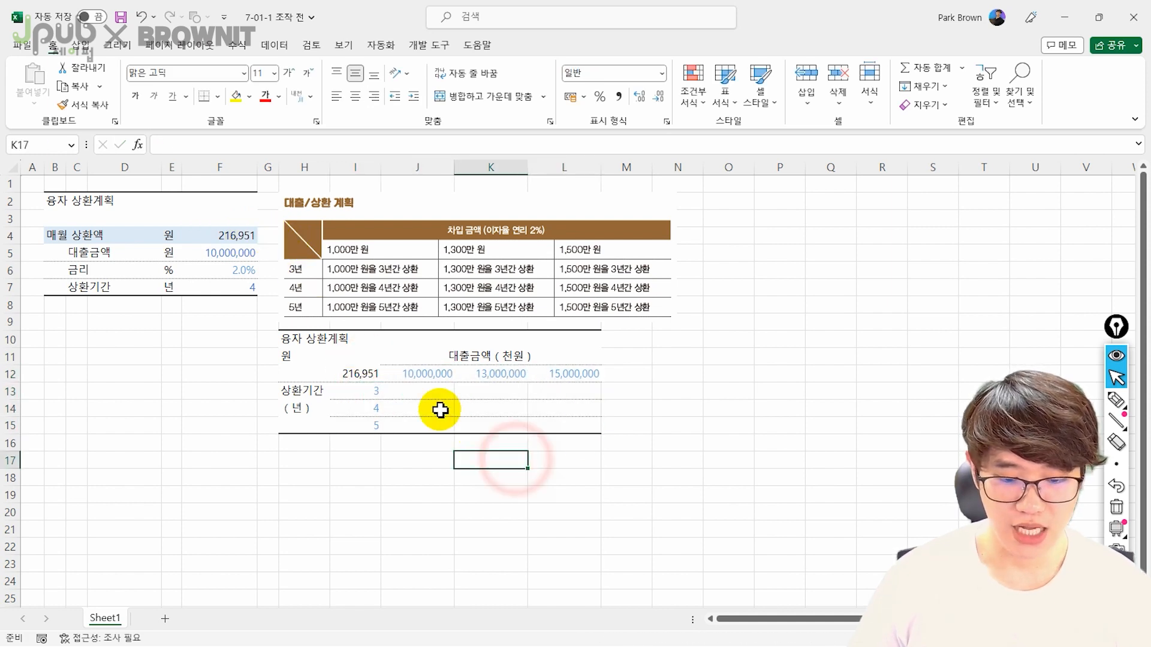
{"action": "left_click", "coordinate": [437, 390]}
{"action": "left_click", "coordinate": [507, 392]}
{"action": "left_click", "coordinate": [561, 393]}
{"action": "left_click", "coordinate": [564, 411]}
{"action": "left_click", "coordinate": [571, 425]}
{"action": "left_click", "coordinate": [506, 423]}
{"action": "left_click_drag", "start_coordinate": [426, 390], "coordinate": [560, 419]}
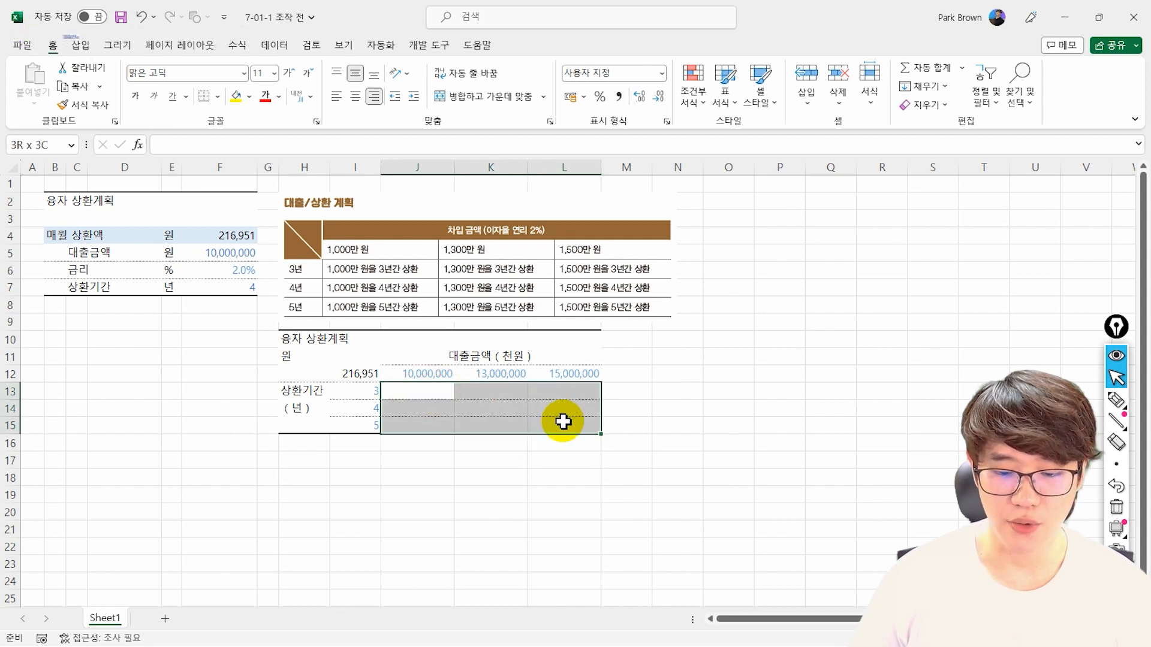
{"action": "left_click", "coordinate": [561, 420]}
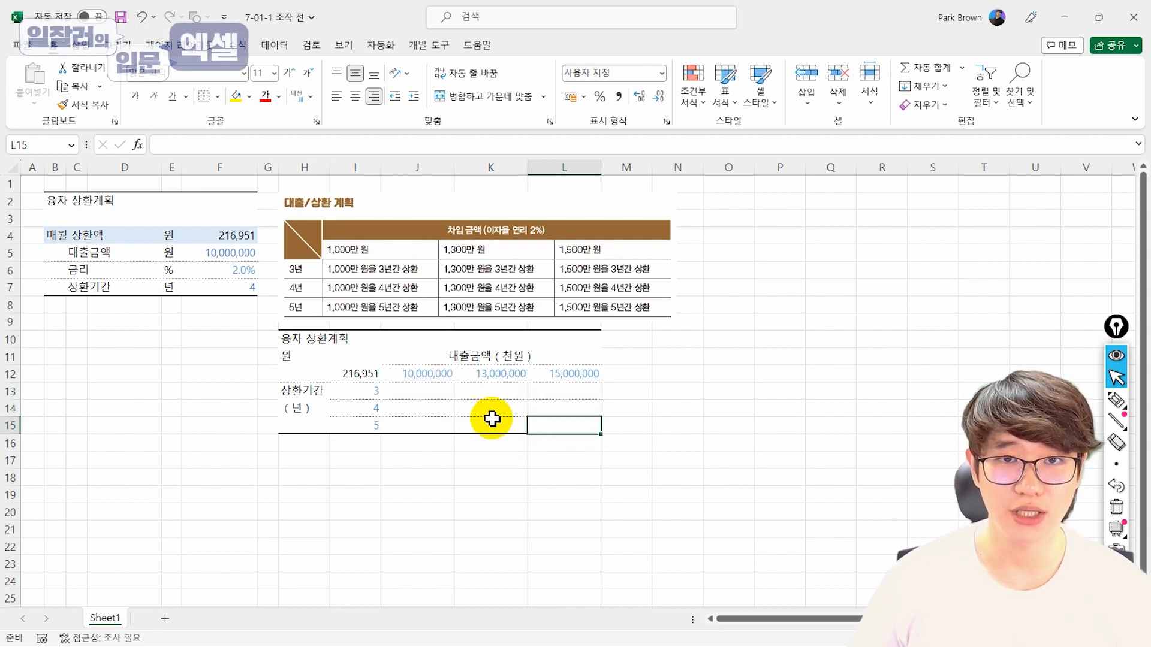
Start a What-If Analysis data table on the range I12:L15.
{"action": "left_click_drag", "start_coordinate": [360, 380], "coordinate": [552, 422]}
{"action": "left_click", "coordinate": [274, 45]}
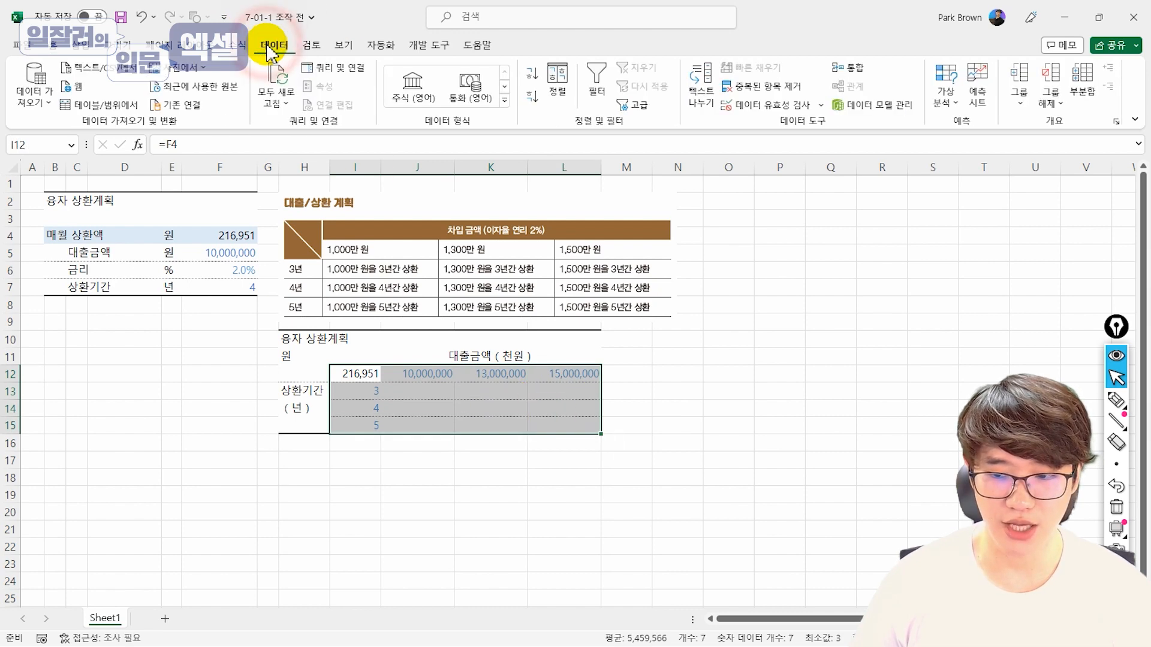
{"action": "left_click", "coordinate": [945, 101]}
{"action": "left_click", "coordinate": [985, 165]}
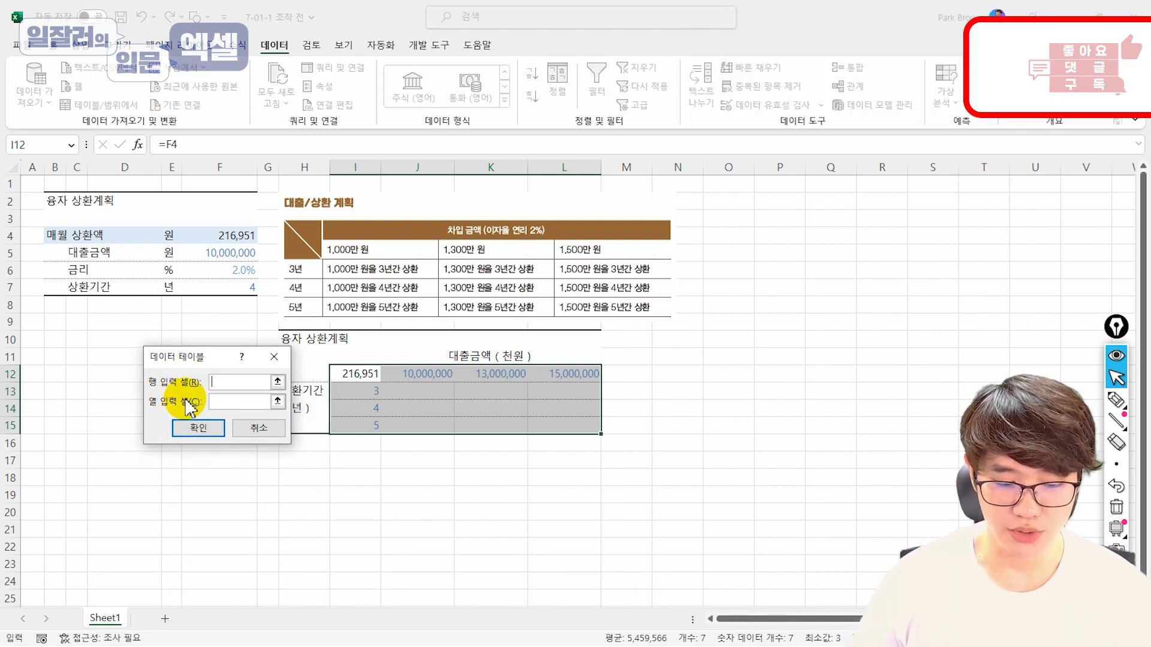
{"action": "key", "text": "ctrl+shift+p"}
{"action": "mouse_move", "coordinate": [159, 388]}
{"action": "left_mouse_down"}
{"action": "mouse_move", "coordinate": [149, 372]}
{"action": "mouse_move", "coordinate": [154, 385]}
{"action": "left_mouse_up"}
{"action": "mouse_move", "coordinate": [381, 379]}
{"action": "left_mouse_down"}
{"action": "mouse_move", "coordinate": [458, 363]}
{"action": "mouse_move", "coordinate": [601, 367]}
{"action": "mouse_move", "coordinate": [382, 379]}
{"action": "left_mouse_up"}
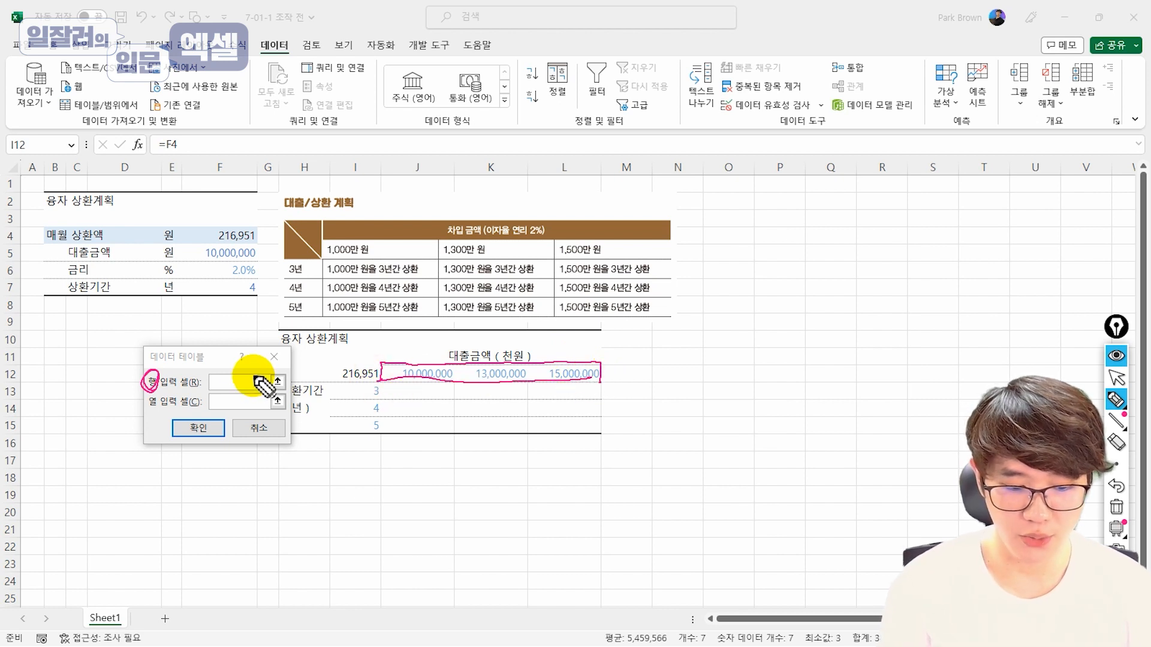
{"action": "left_click_drag", "start_coordinate": [392, 363], "coordinate": [249, 377]}
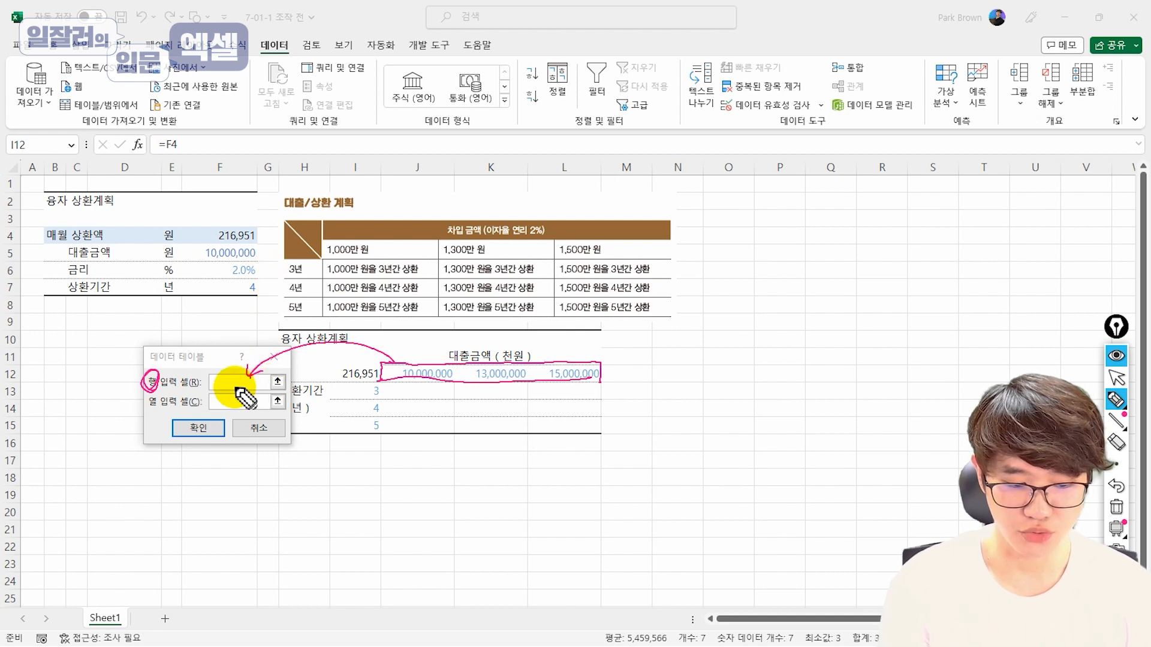
{"action": "mouse_move", "coordinate": [157, 394]}
{"action": "left_mouse_down"}
{"action": "mouse_move", "coordinate": [144, 409]}
{"action": "mouse_move", "coordinate": [157, 395]}
{"action": "left_mouse_up"}
{"action": "mouse_move", "coordinate": [333, 434]}
{"action": "left_mouse_down"}
{"action": "mouse_move", "coordinate": [327, 414]}
{"action": "mouse_move", "coordinate": [360, 385]}
{"action": "mouse_move", "coordinate": [304, 443]}
{"action": "mouse_move", "coordinate": [240, 409]}
{"action": "left_mouse_up"}
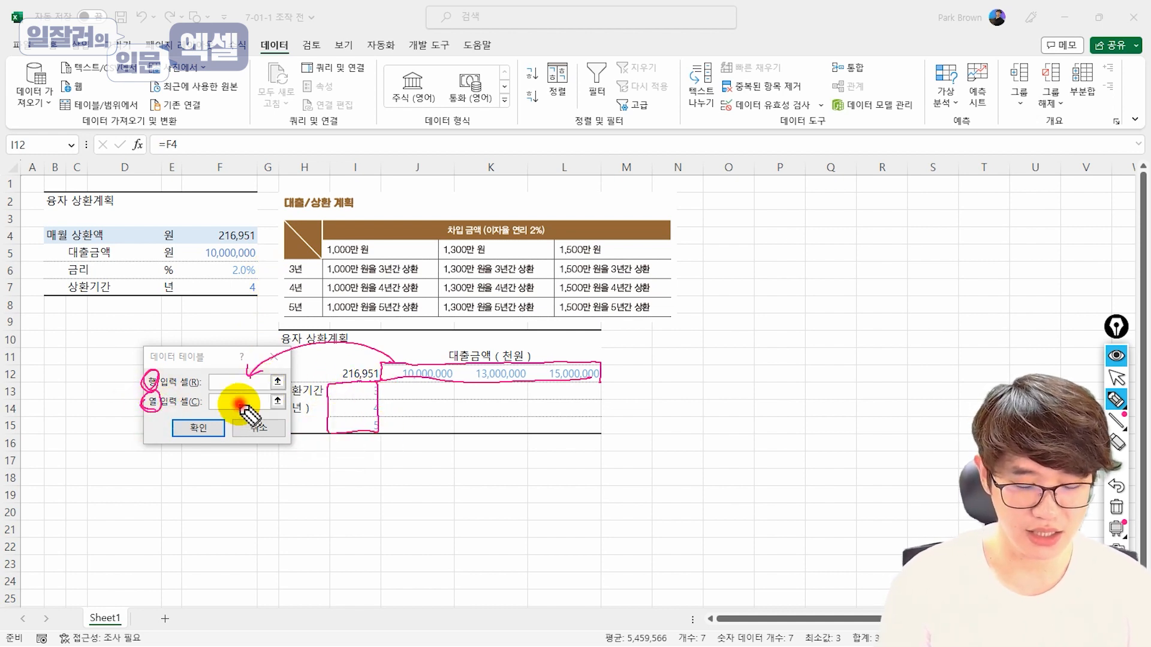
{"action": "left_click_drag", "start_coordinate": [299, 454], "coordinate": [245, 410]}
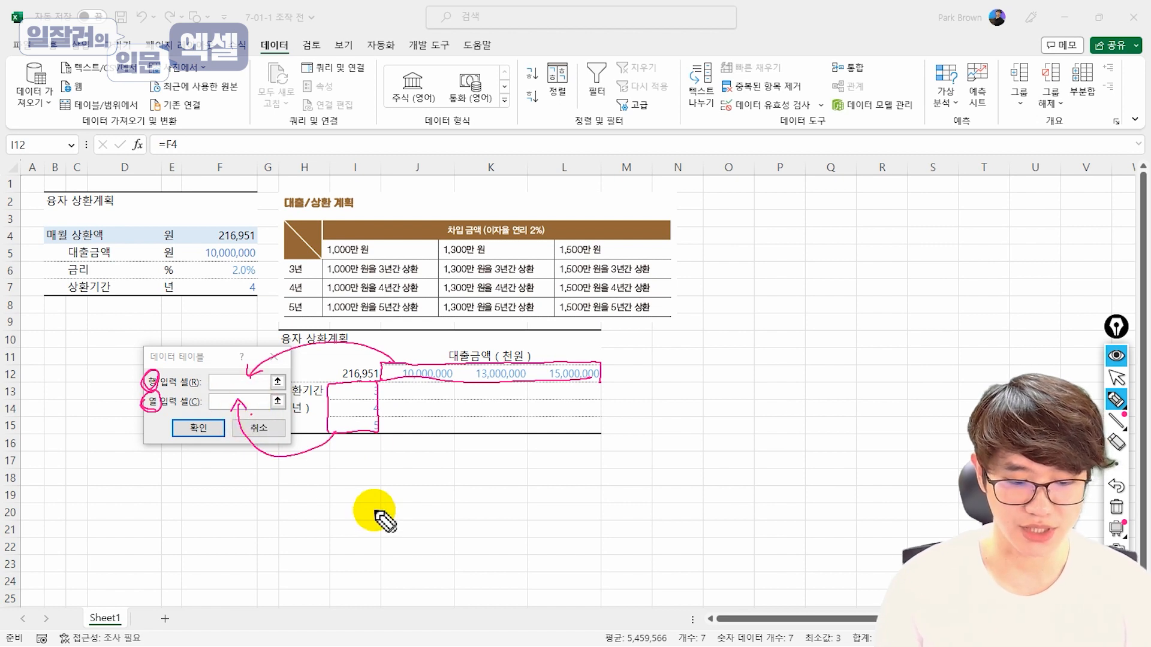
{"action": "mouse_move", "coordinate": [368, 381]}
{"action": "left_mouse_down"}
{"action": "mouse_move", "coordinate": [346, 294]}
{"action": "mouse_move", "coordinate": [259, 233]}
{"action": "left_mouse_up"}
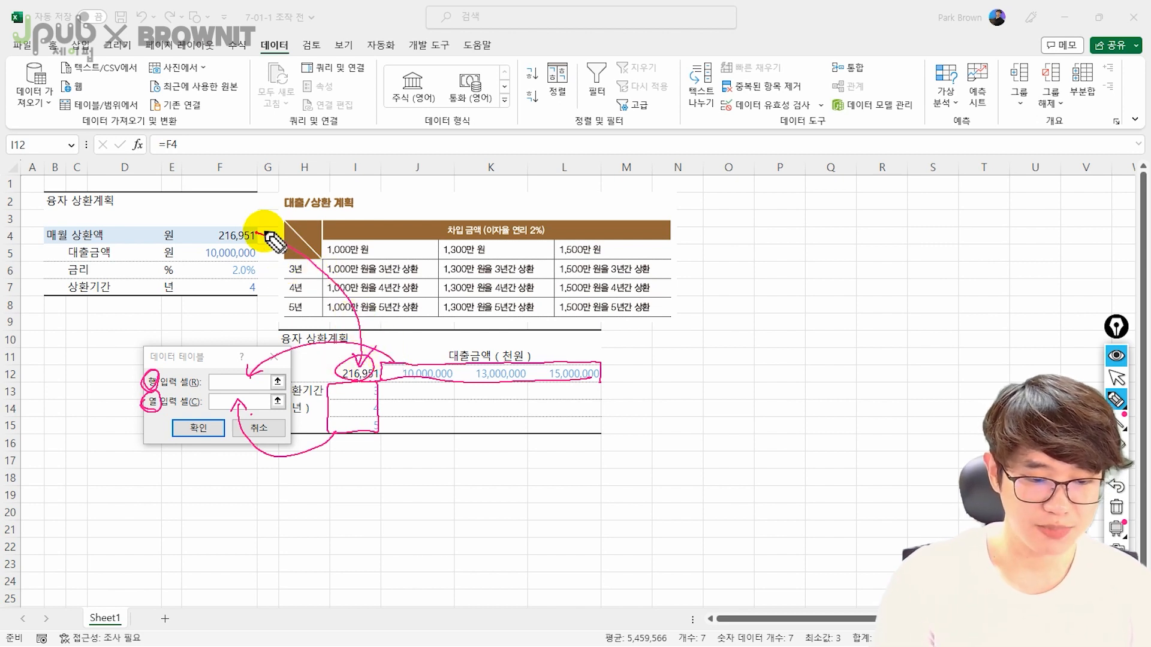
{"action": "left_click_drag", "start_coordinate": [260, 265], "coordinate": [268, 278]}
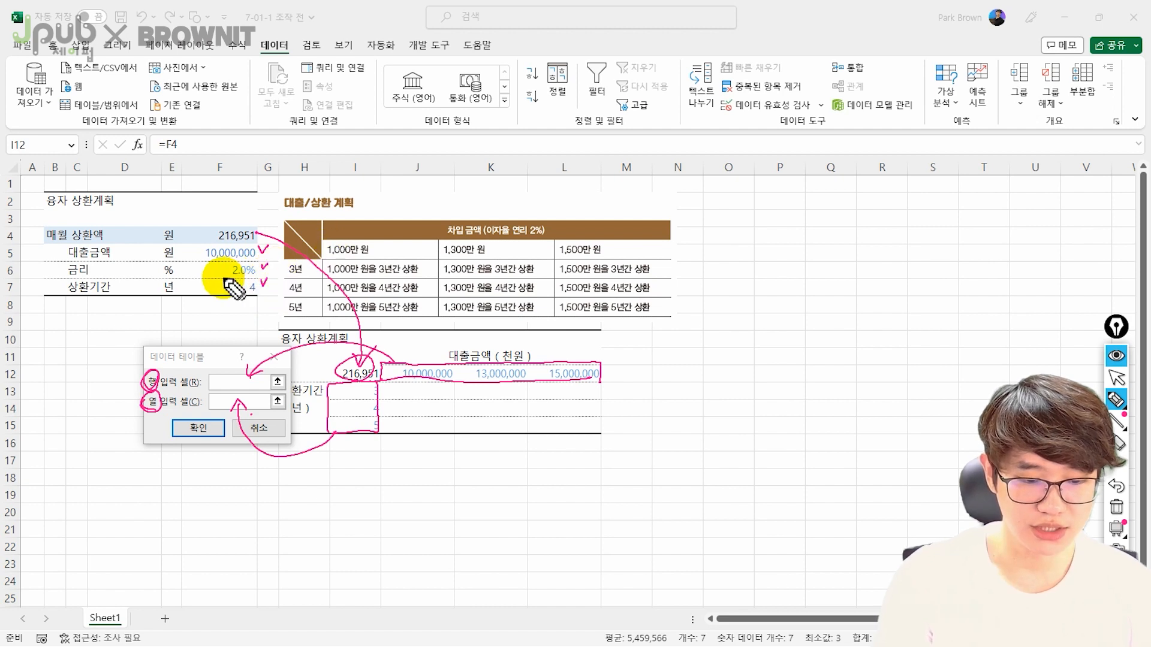
{"action": "mouse_move", "coordinate": [226, 264]}
{"action": "left_mouse_down"}
{"action": "mouse_move", "coordinate": [272, 259]}
{"action": "mouse_move", "coordinate": [236, 287]}
{"action": "left_mouse_up"}
{"action": "mouse_move", "coordinate": [193, 242]}
{"action": "left_mouse_down"}
{"action": "mouse_move", "coordinate": [204, 237]}
{"action": "mouse_move", "coordinate": [207, 269]}
{"action": "left_mouse_up"}
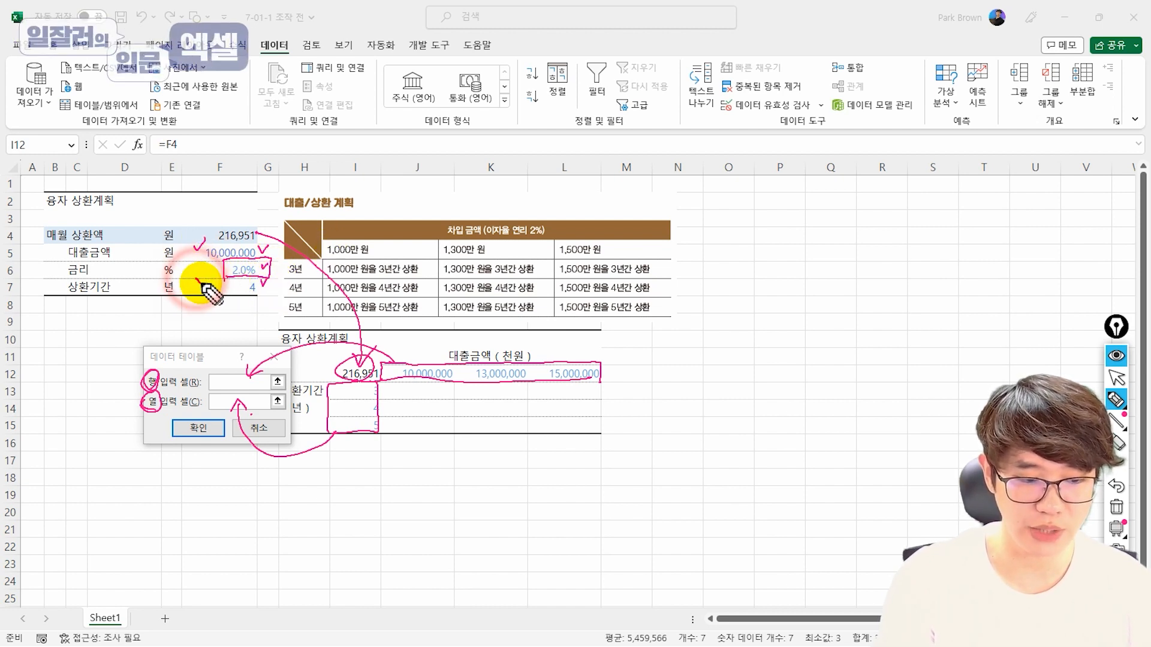
{"action": "mouse_move", "coordinate": [468, 368]}
{"action": "left_mouse_down"}
{"action": "mouse_move", "coordinate": [585, 362]}
{"action": "mouse_move", "coordinate": [516, 390]}
{"action": "mouse_move", "coordinate": [406, 390]}
{"action": "mouse_move", "coordinate": [557, 390]}
{"action": "left_mouse_up"}
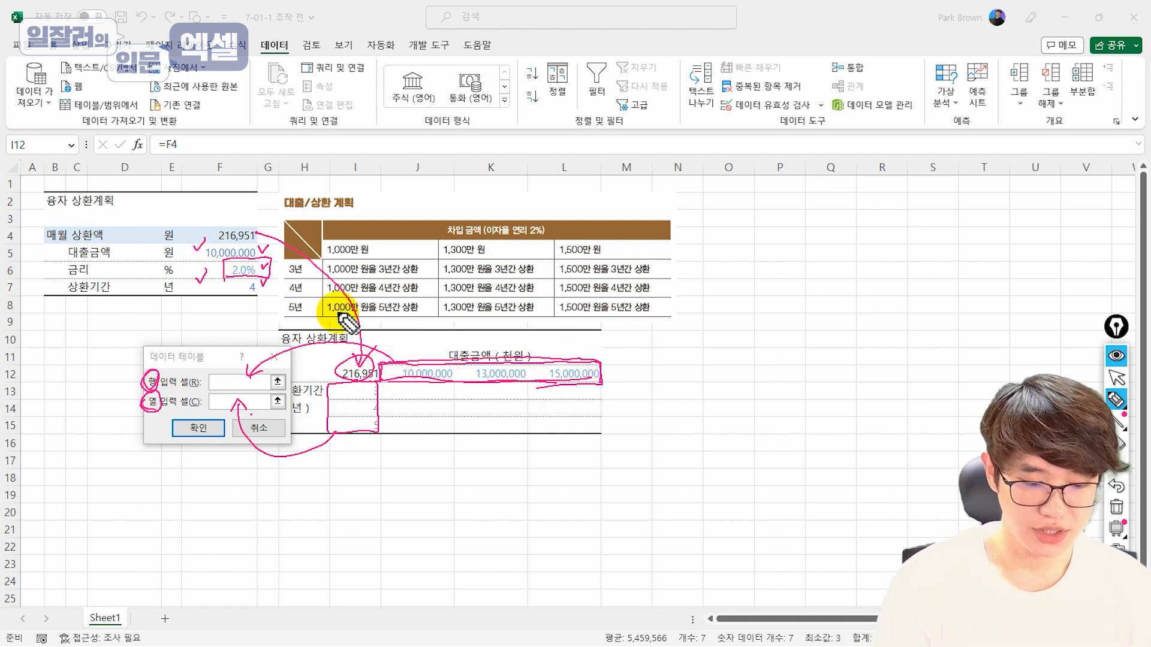
{"action": "left_click_drag", "start_coordinate": [218, 379], "coordinate": [245, 386]}
{"action": "left_click_drag", "start_coordinate": [157, 420], "coordinate": [154, 390]}
{"action": "mouse_move", "coordinate": [324, 437]}
{"action": "left_mouse_down"}
{"action": "mouse_move", "coordinate": [372, 372]}
{"action": "mouse_move", "coordinate": [389, 441]}
{"action": "mouse_move", "coordinate": [360, 436]}
{"action": "left_mouse_up"}
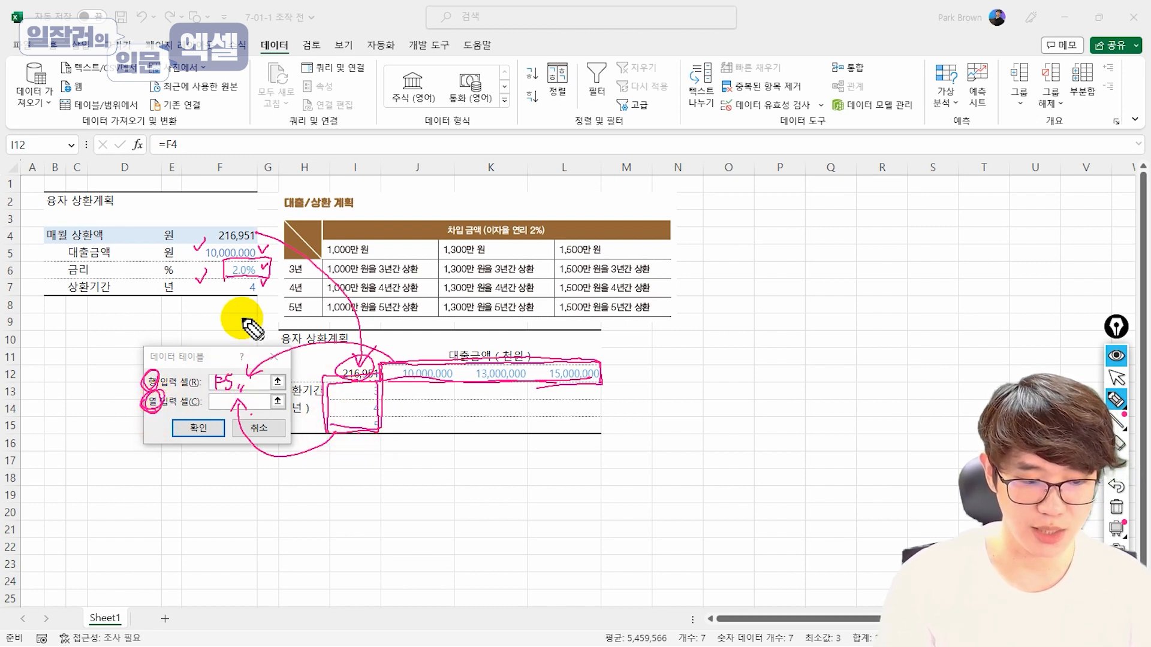
{"action": "left_click_drag", "start_coordinate": [206, 270], "coordinate": [240, 303]}
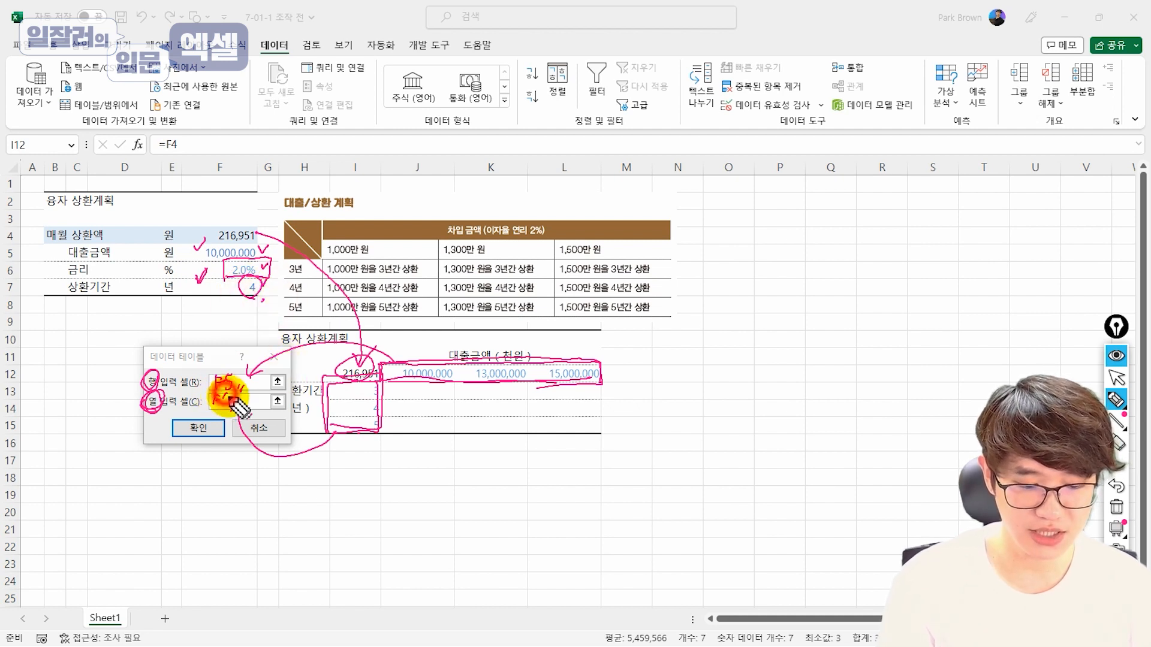
{"action": "left_click_drag", "start_coordinate": [229, 397], "coordinate": [227, 414]}
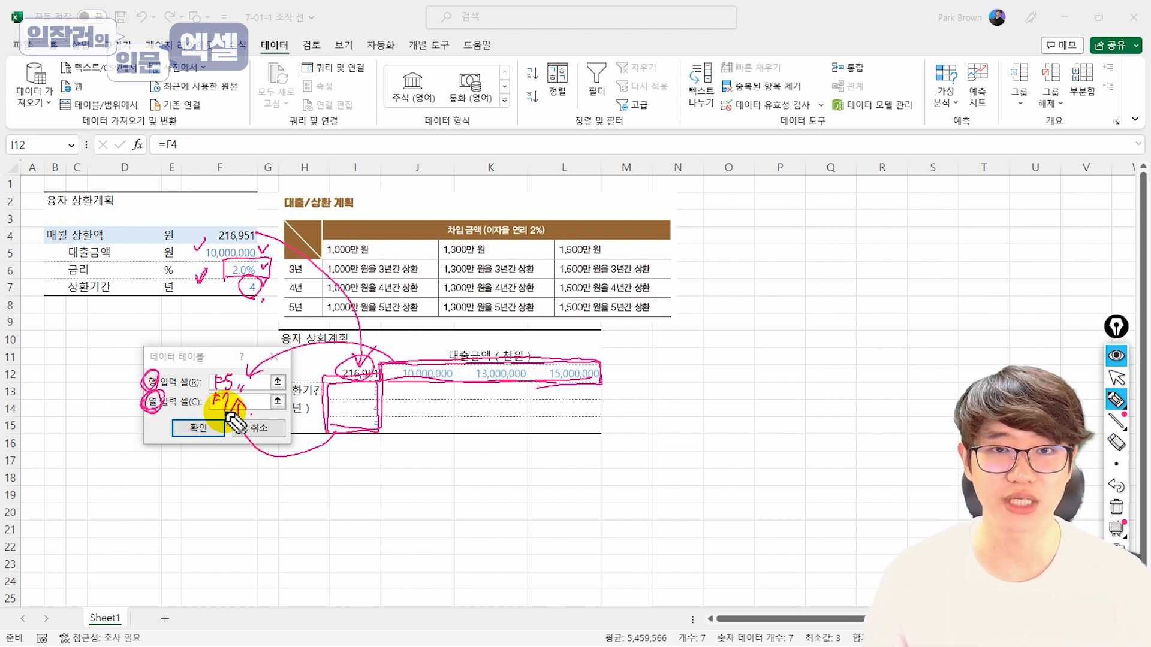
{"action": "key", "text": "ctrl+shift+7"}
{"action": "key", "text": "ctrl+shift+2"}
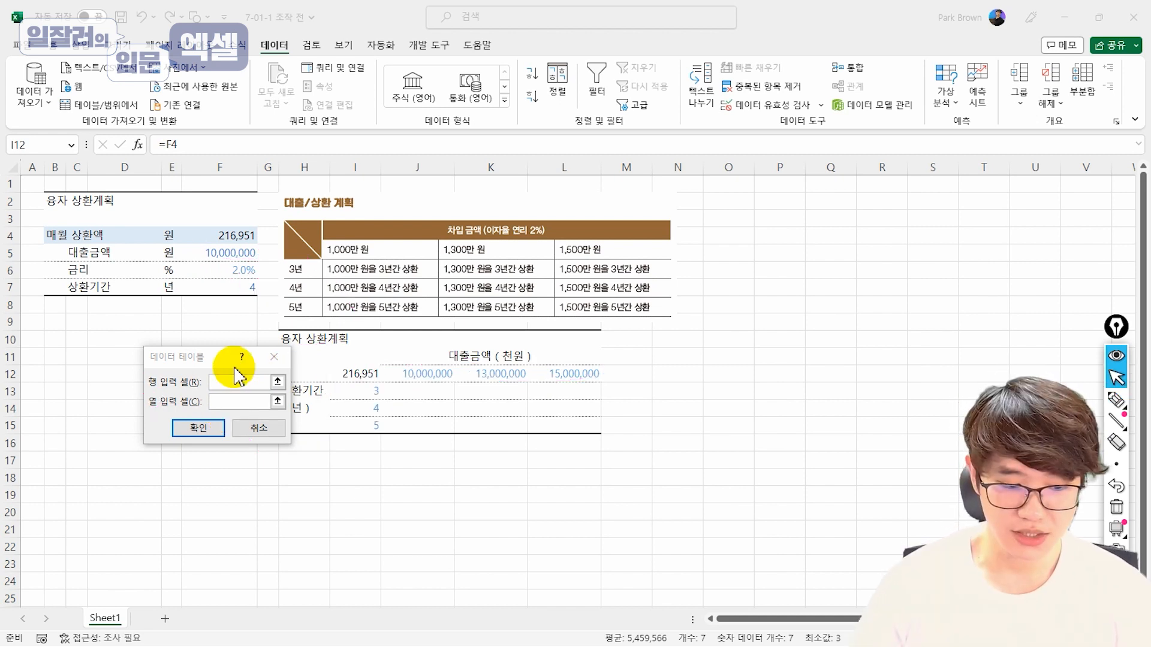
Create the data table with F5 as the row input cell and F7 as the column input cell, and inspect the filled cells.
{"action": "left_click", "coordinate": [239, 377]}
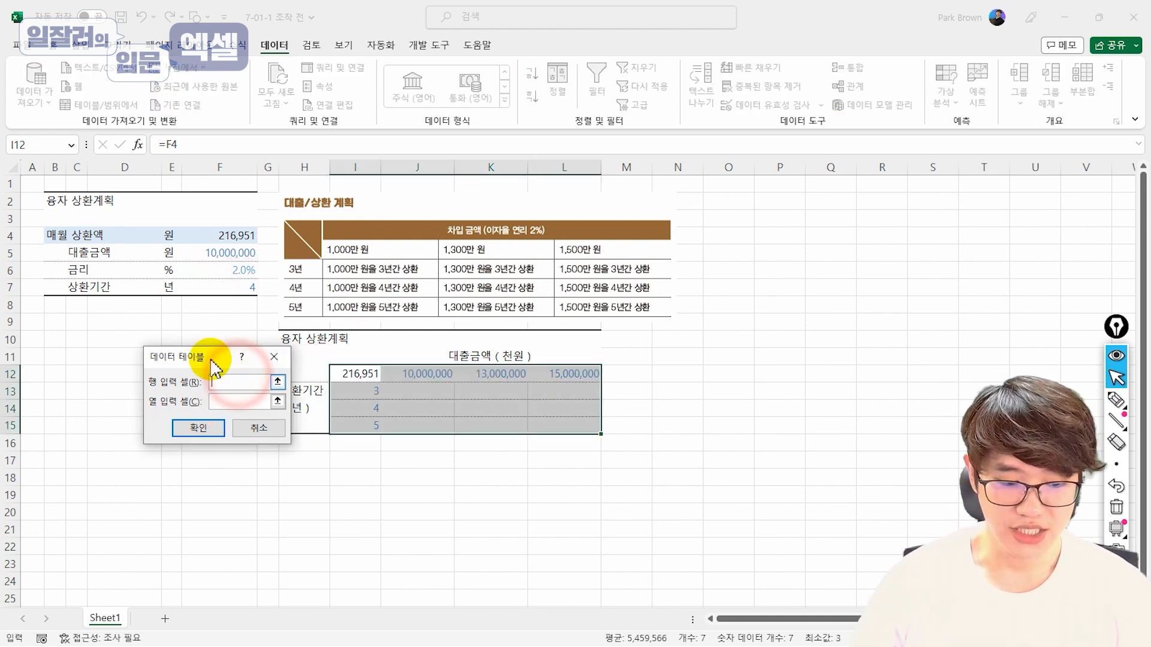
{"action": "left_click", "coordinate": [232, 252]}
{"action": "left_click", "coordinate": [214, 398]}
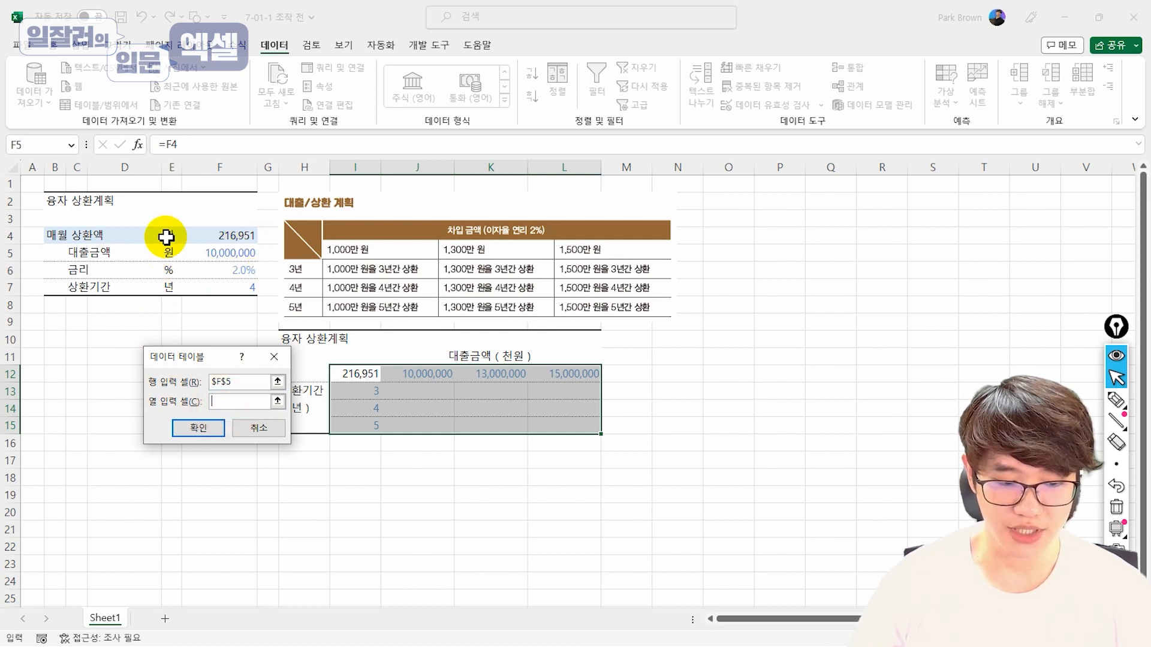
{"action": "left_click", "coordinate": [230, 287]}
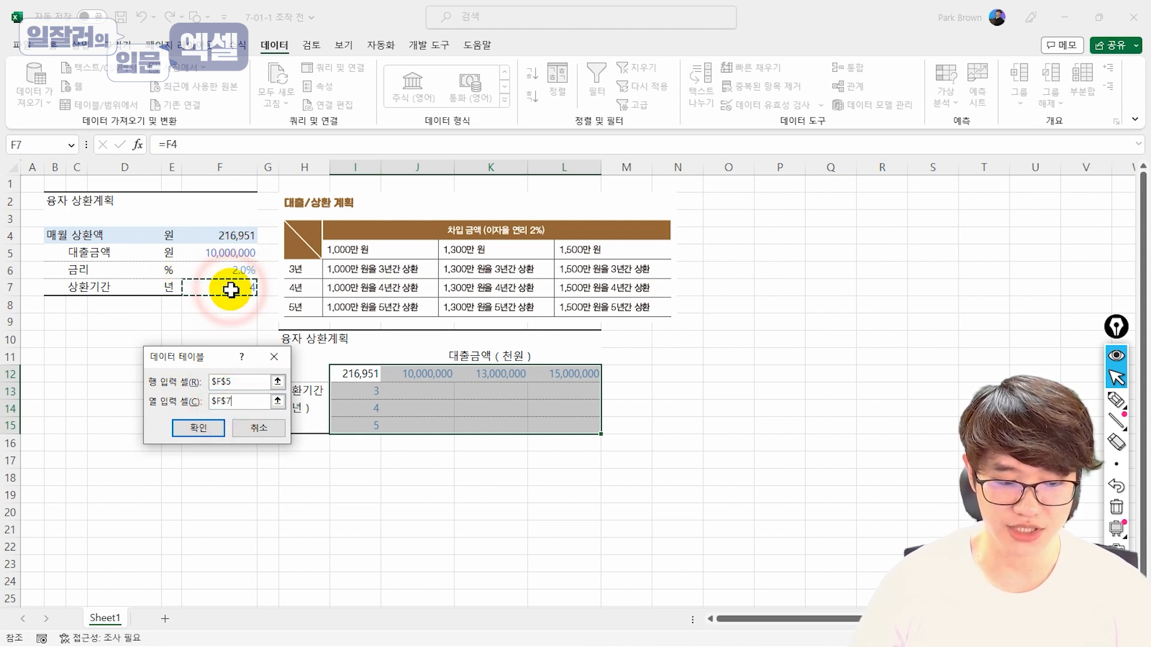
{"action": "left_click", "coordinate": [199, 428]}
{"action": "left_click_drag", "start_coordinate": [441, 393], "coordinate": [577, 422]}
{"action": "left_click", "coordinate": [578, 422]}
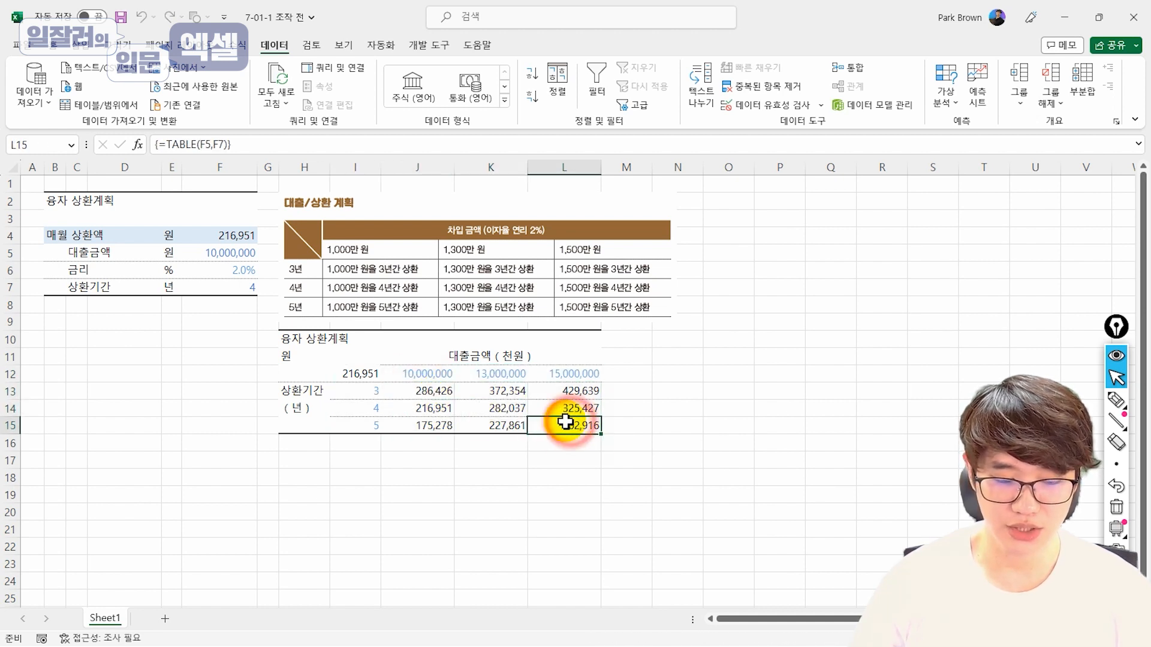
Review the repayment table's loan amounts, repayment terms, corner cell I12 and the calculated payments in J13:L15.
{"action": "left_click", "coordinate": [368, 392]}
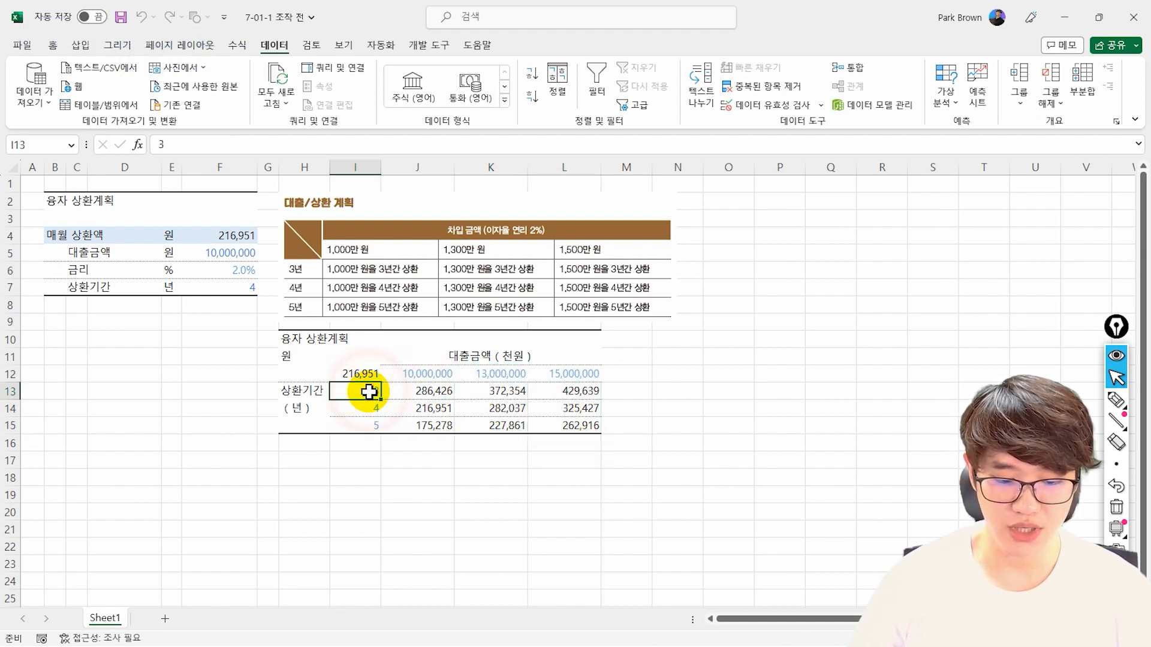
{"action": "left_click_drag", "start_coordinate": [423, 378], "coordinate": [547, 384]}
{"action": "left_click_drag", "start_coordinate": [372, 392], "coordinate": [372, 427]}
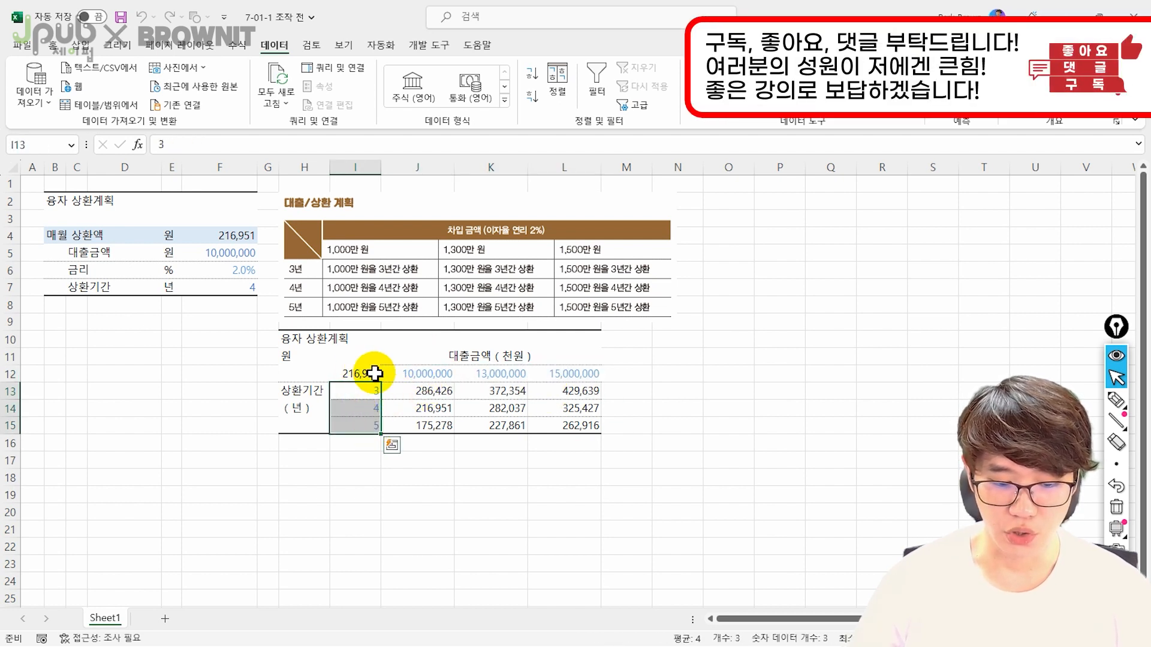
{"action": "left_click", "coordinate": [374, 373]}
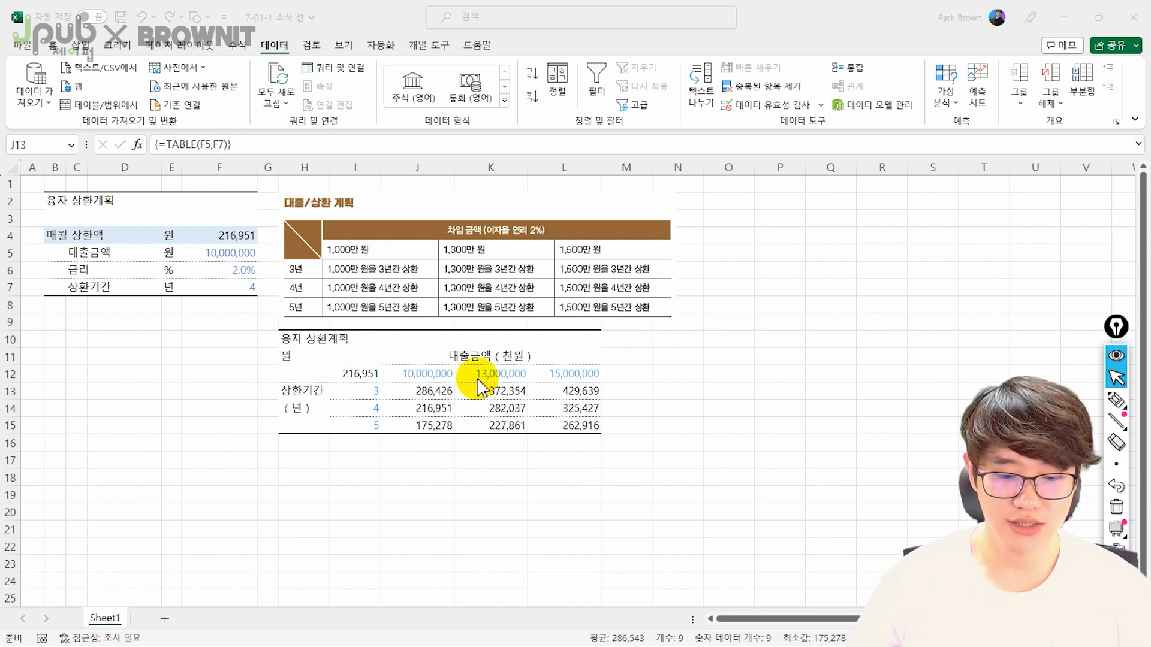
{"action": "left_click", "coordinate": [483, 388]}
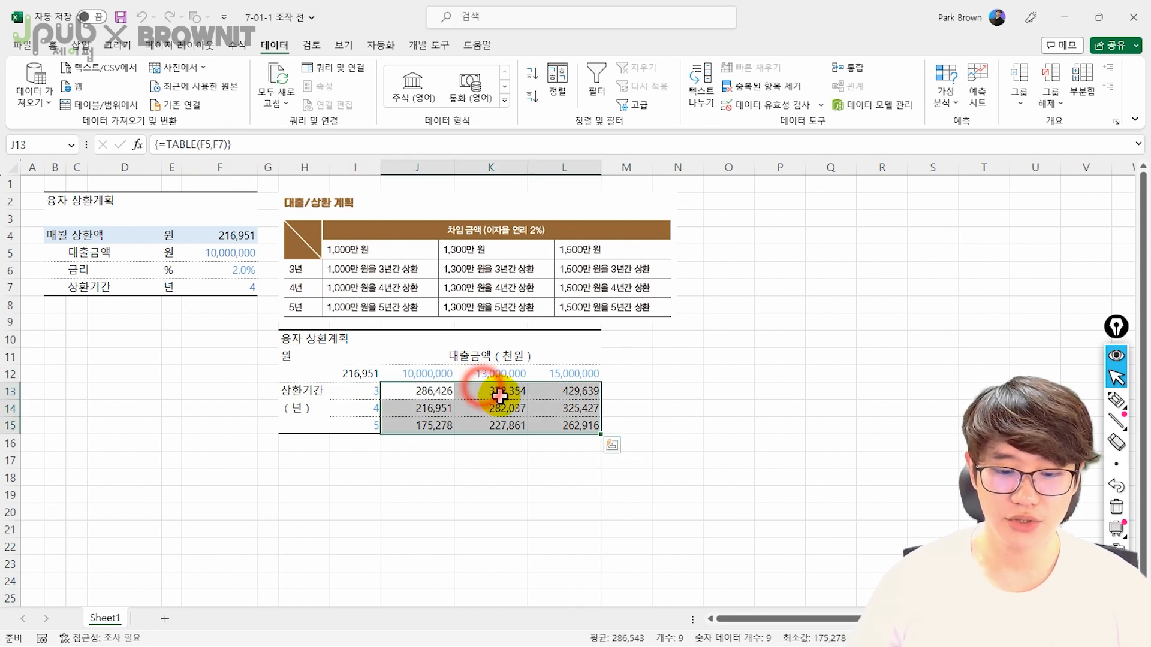
{"action": "left_click", "coordinate": [500, 395]}
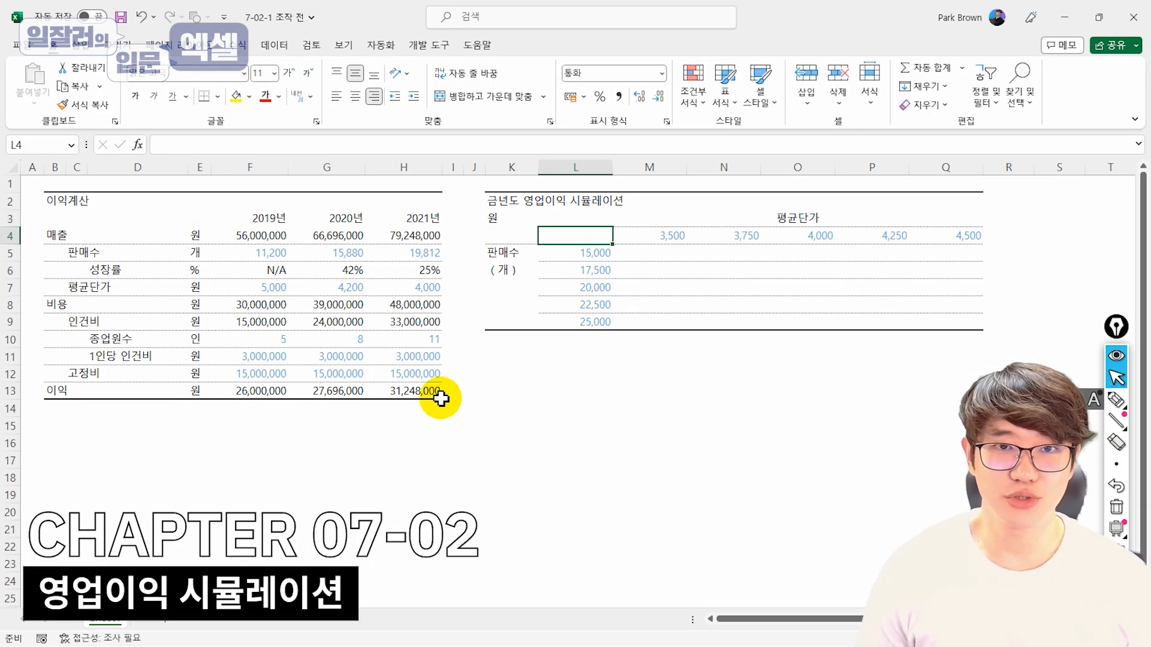
Mark the simulation table's axes, result area and the link from the 2021 profit to the corner cell with the pen, and erase the ink.
{"action": "left_click", "coordinate": [1118, 401]}
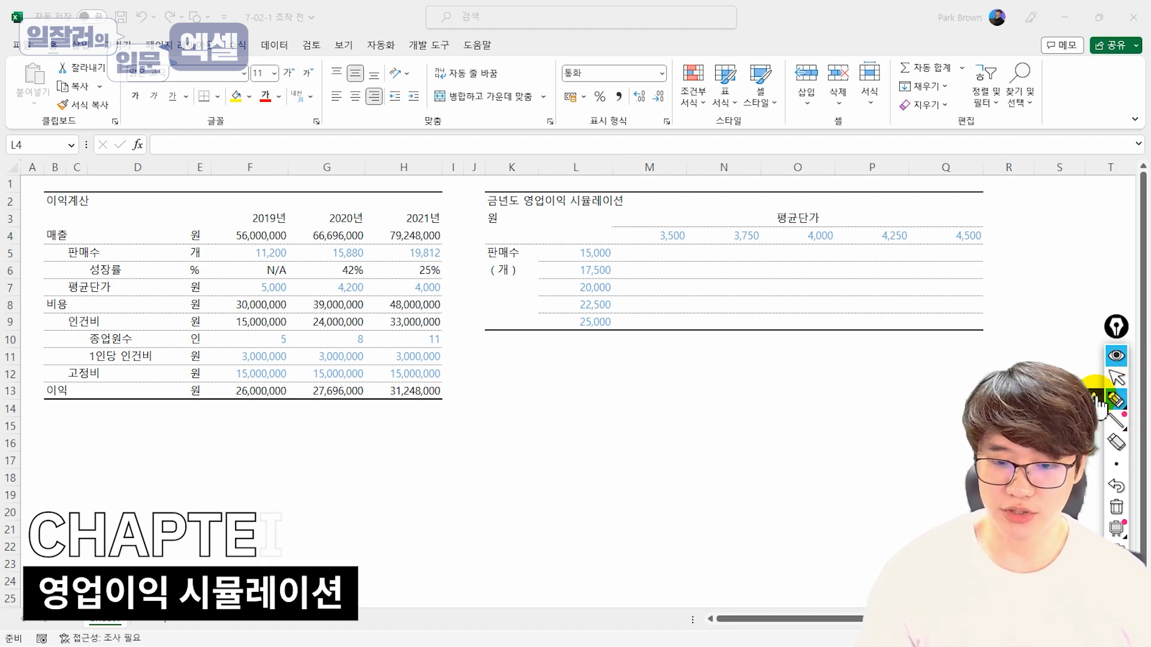
{"action": "mouse_move", "coordinate": [539, 217]}
{"action": "left_mouse_down"}
{"action": "mouse_move", "coordinate": [526, 211]}
{"action": "mouse_move", "coordinate": [553, 216]}
{"action": "left_mouse_up"}
{"action": "mouse_move", "coordinate": [610, 245]}
{"action": "left_mouse_down"}
{"action": "mouse_move", "coordinate": [610, 303]}
{"action": "mouse_move", "coordinate": [610, 246]}
{"action": "mouse_move", "coordinate": [931, 243]}
{"action": "mouse_move", "coordinate": [750, 329]}
{"action": "mouse_move", "coordinate": [978, 330]}
{"action": "left_mouse_up"}
{"action": "mouse_move", "coordinate": [766, 215]}
{"action": "left_mouse_down"}
{"action": "mouse_move", "coordinate": [813, 220]}
{"action": "mouse_move", "coordinate": [766, 226]}
{"action": "left_mouse_up"}
{"action": "mouse_move", "coordinate": [496, 282]}
{"action": "left_mouse_down"}
{"action": "mouse_move", "coordinate": [501, 247]}
{"action": "mouse_move", "coordinate": [491, 289]}
{"action": "left_mouse_up"}
{"action": "left_click_drag", "start_coordinate": [539, 242], "coordinate": [539, 323]}
{"action": "mouse_move", "coordinate": [610, 324]}
{"action": "left_mouse_down"}
{"action": "mouse_move", "coordinate": [606, 231]}
{"action": "mouse_move", "coordinate": [812, 223]}
{"action": "mouse_move", "coordinate": [984, 239]}
{"action": "mouse_move", "coordinate": [992, 251]}
{"action": "left_mouse_up"}
{"action": "mouse_move", "coordinate": [540, 246]}
{"action": "left_mouse_down"}
{"action": "mouse_move", "coordinate": [608, 233]}
{"action": "mouse_move", "coordinate": [557, 243]}
{"action": "left_mouse_up"}
{"action": "mouse_move", "coordinate": [414, 406]}
{"action": "left_mouse_down"}
{"action": "mouse_move", "coordinate": [404, 406]}
{"action": "mouse_move", "coordinate": [444, 393]}
{"action": "mouse_move", "coordinate": [530, 229]}
{"action": "mouse_move", "coordinate": [483, 247]}
{"action": "left_mouse_up"}
{"action": "left_click_drag", "start_coordinate": [763, 204], "coordinate": [779, 202]}
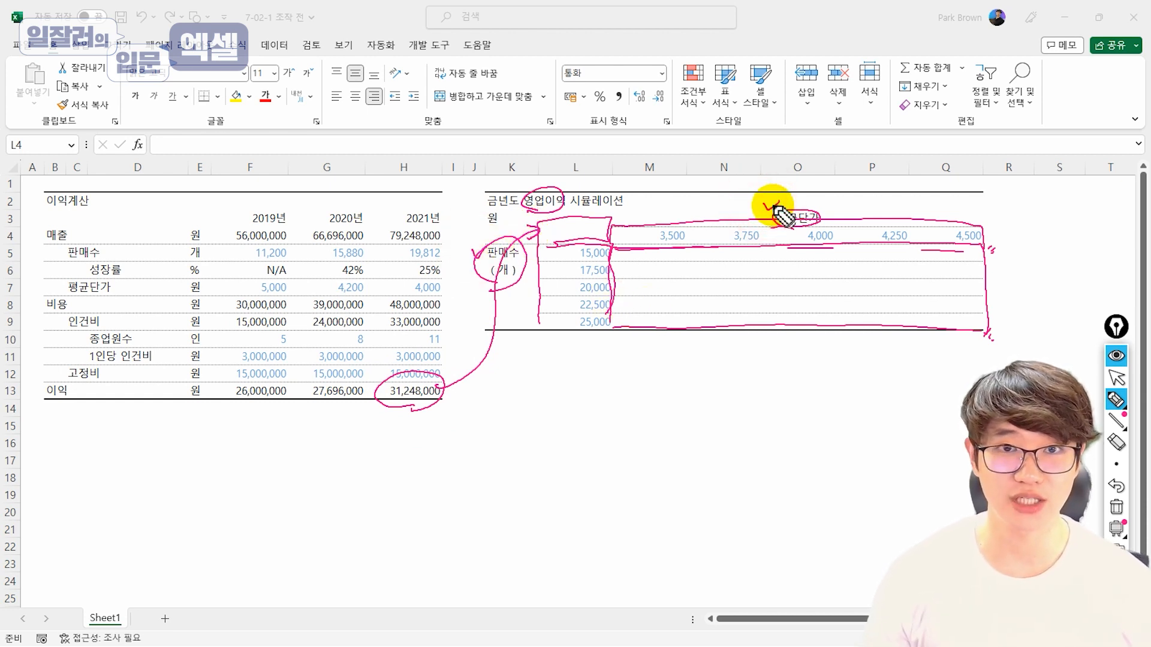
{"action": "left_click", "coordinate": [1116, 508]}
Link the simulation table's corner cell L4 to the 2021 profit with the formula =H13.
{"action": "left_click", "coordinate": [586, 231]}
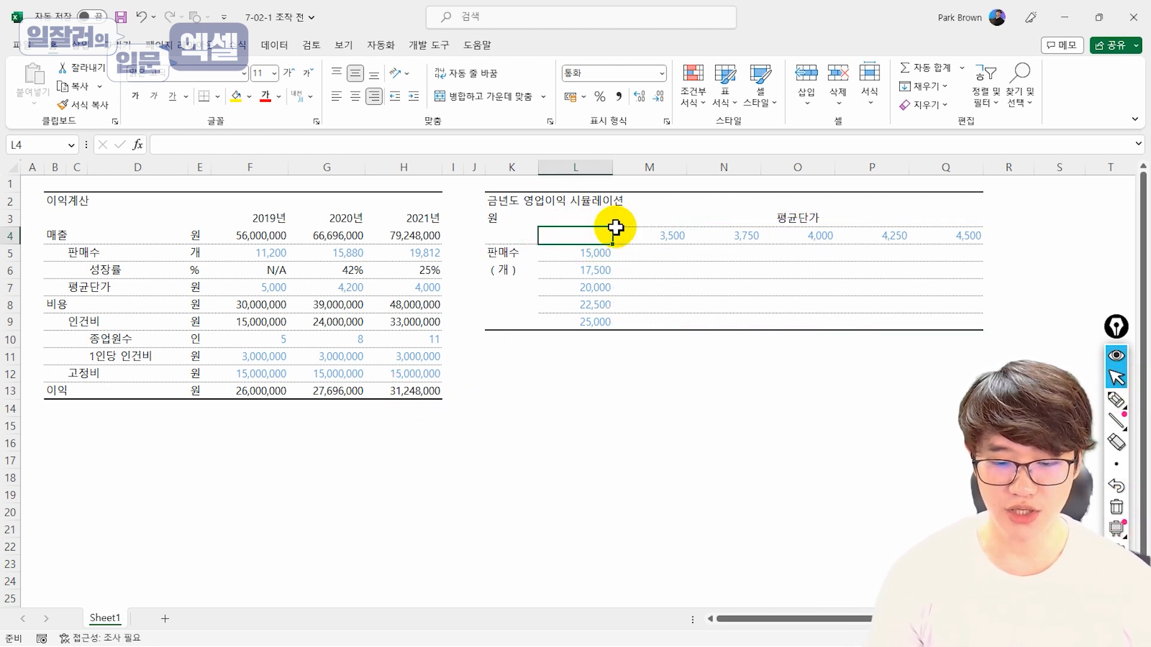
{"action": "type", "text": "="}
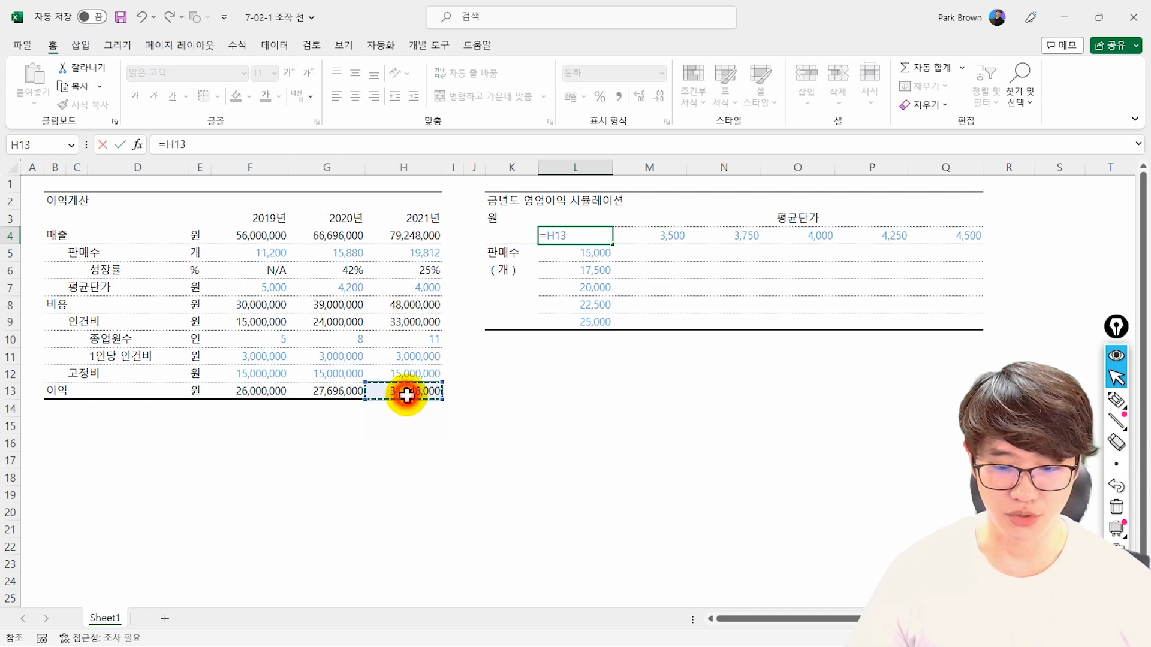
{"action": "key", "text": "Return"}
Create a What-If data table on L4:Q9 with H7 as the row input cell and H5 as the column input cell.
{"action": "left_click_drag", "start_coordinate": [585, 236], "coordinate": [981, 323]}
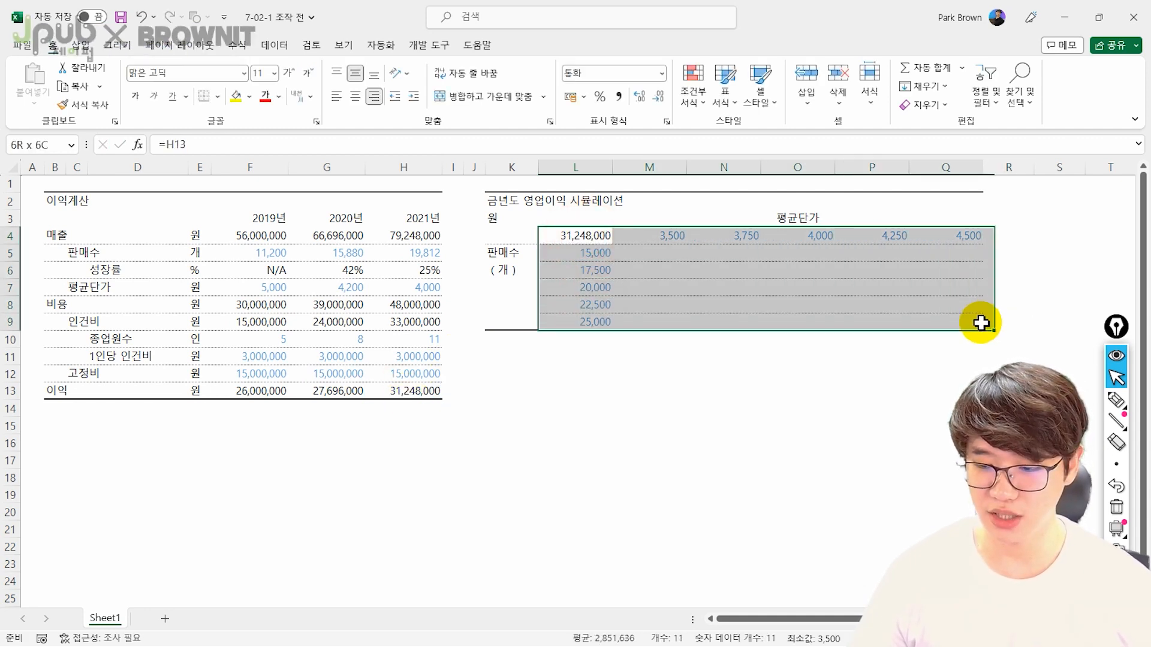
{"action": "left_click", "coordinate": [278, 50]}
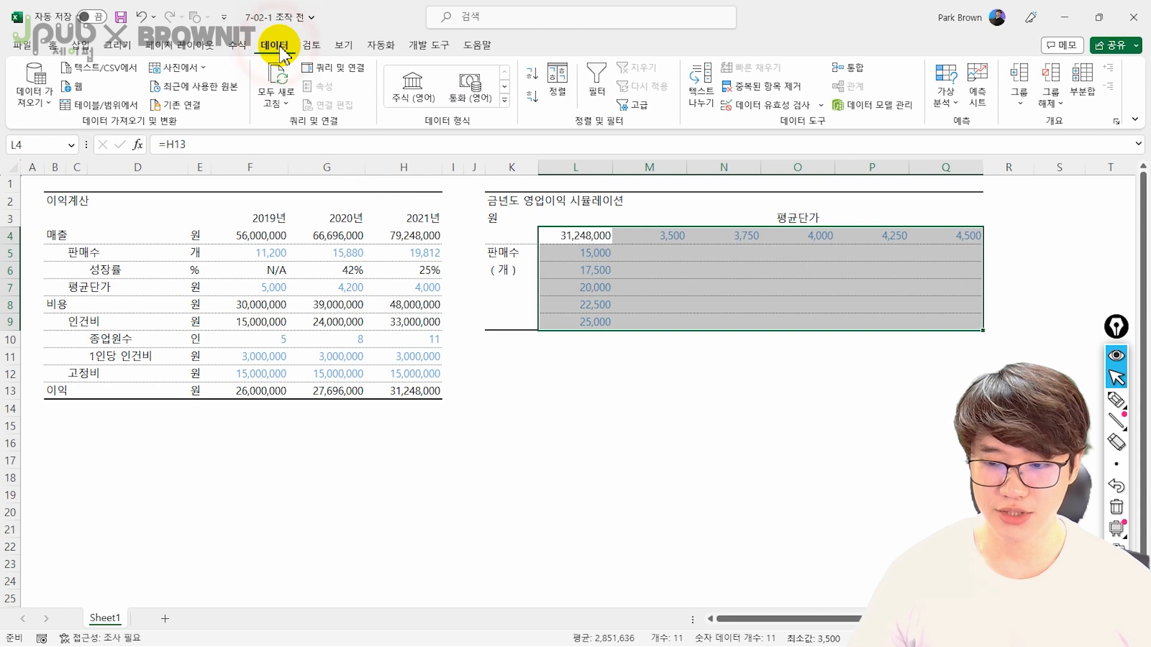
{"action": "left_click", "coordinate": [945, 96]}
{"action": "left_click", "coordinate": [974, 159]}
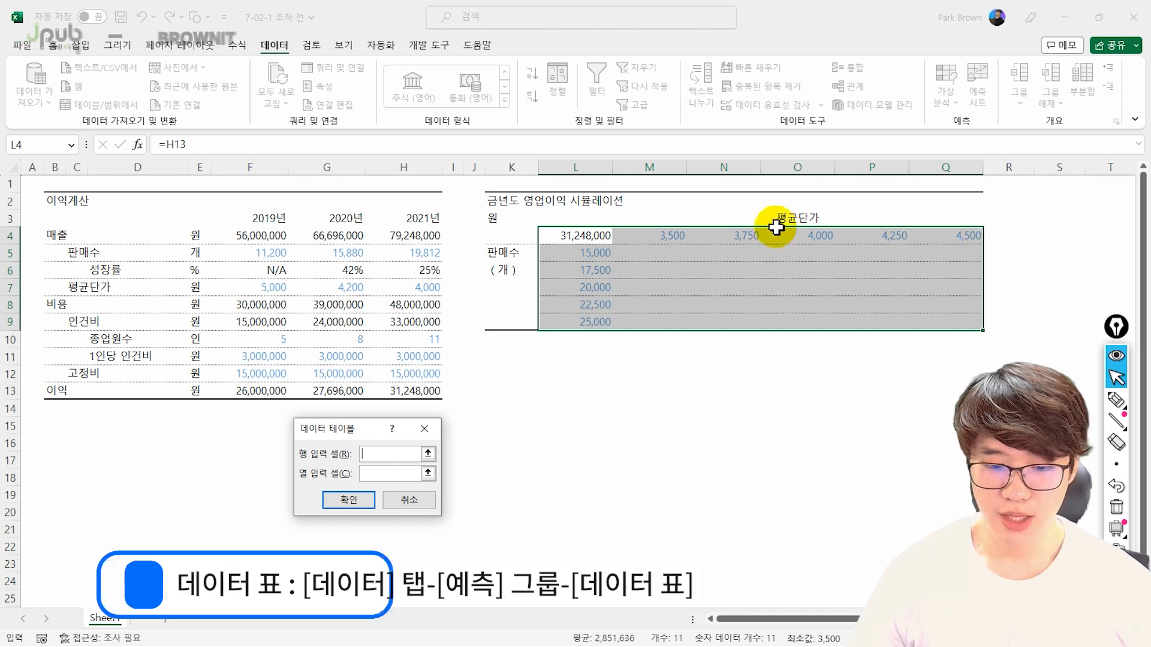
{"action": "left_click", "coordinate": [417, 290]}
{"action": "left_click", "coordinate": [397, 474]}
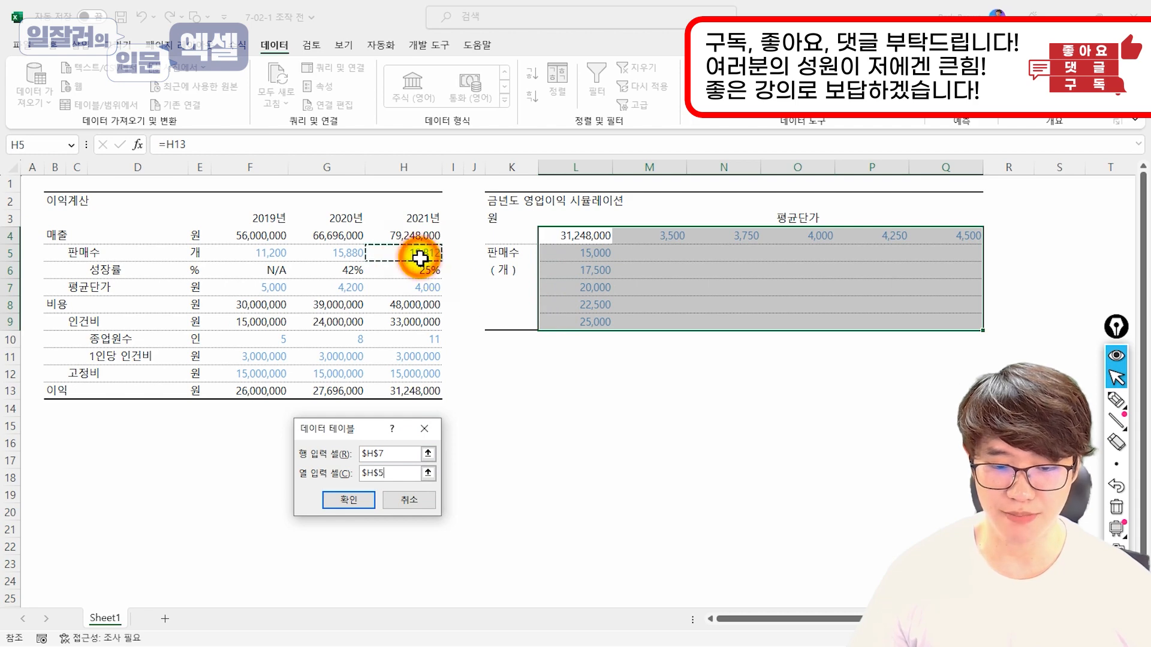
{"action": "left_click", "coordinate": [349, 500]}
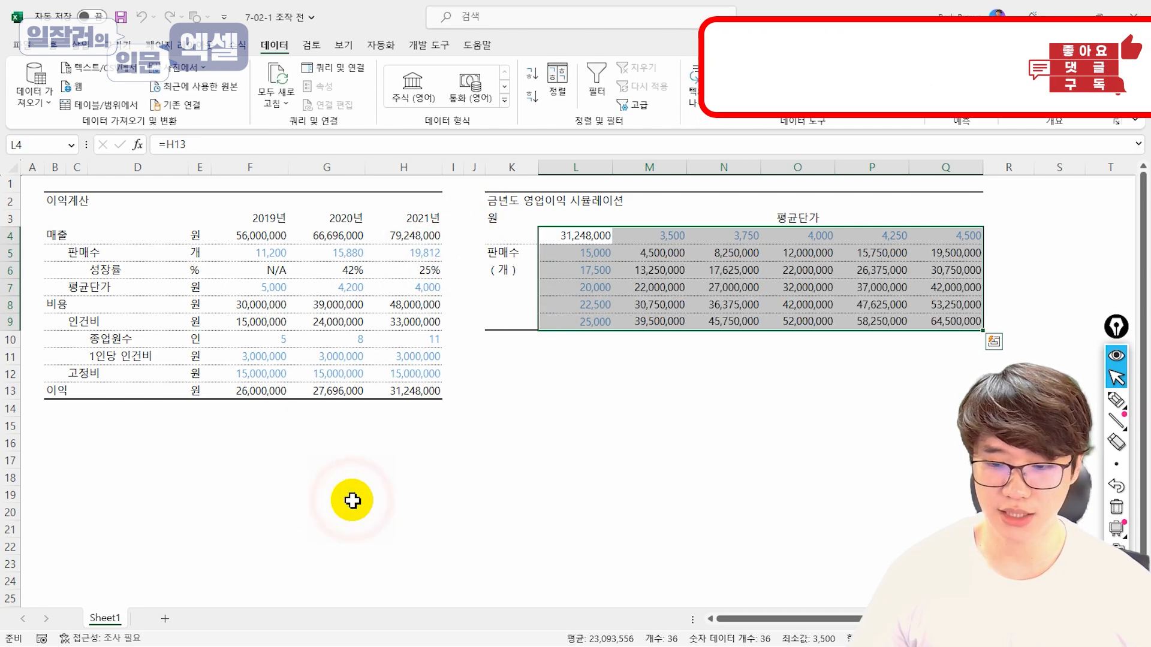
Check how the 3,500 average price and the 15,000 sales quantity combine in result cell M5.
{"action": "left_click", "coordinate": [724, 377]}
{"action": "left_click", "coordinate": [644, 238]}
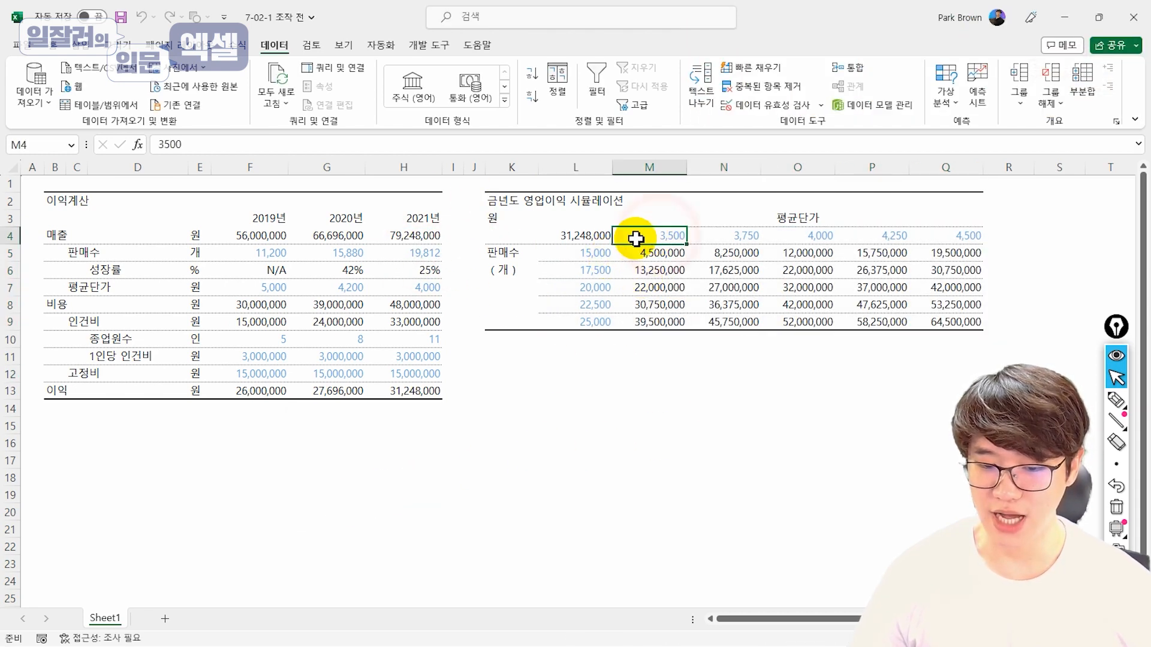
{"action": "left_click", "coordinate": [599, 250]}
{"action": "left_click", "coordinate": [644, 252]}
Apply a Greater Than highlight rule to M5:Q9 for values above 40000000 with a green fill.
{"action": "left_click_drag", "start_coordinate": [762, 269], "coordinate": [954, 315]}
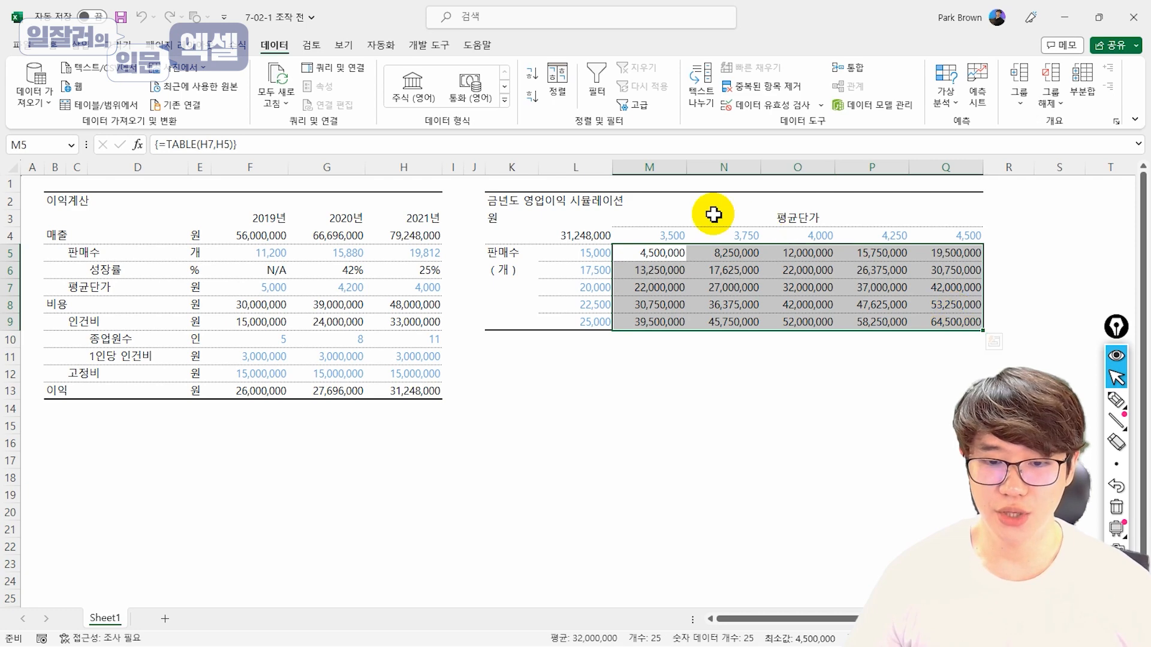
{"action": "left_click", "coordinate": [51, 46]}
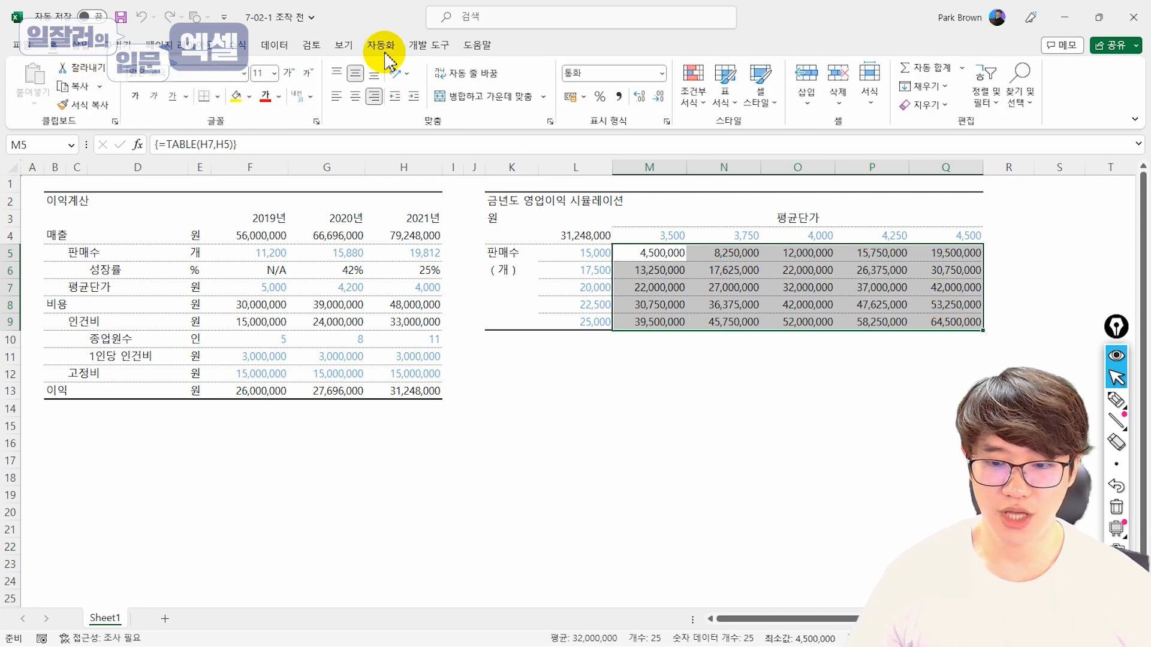
{"action": "left_click", "coordinate": [694, 96]}
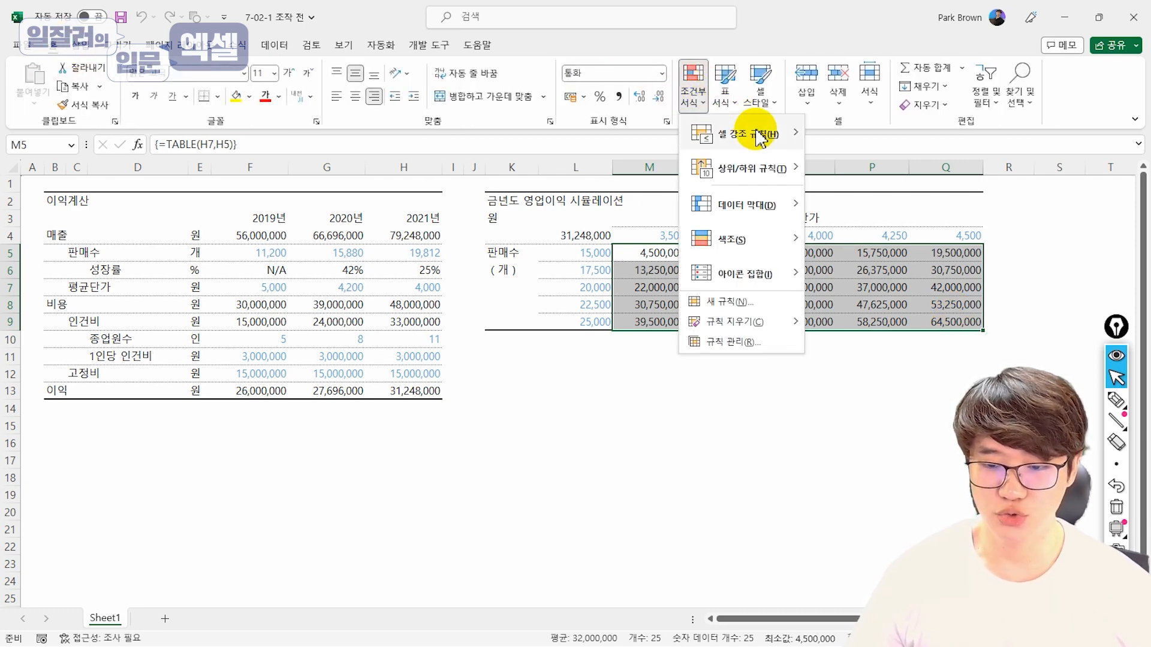
{"action": "mouse_move", "coordinate": [758, 133]}
{"action": "left_click", "coordinate": [847, 134]}
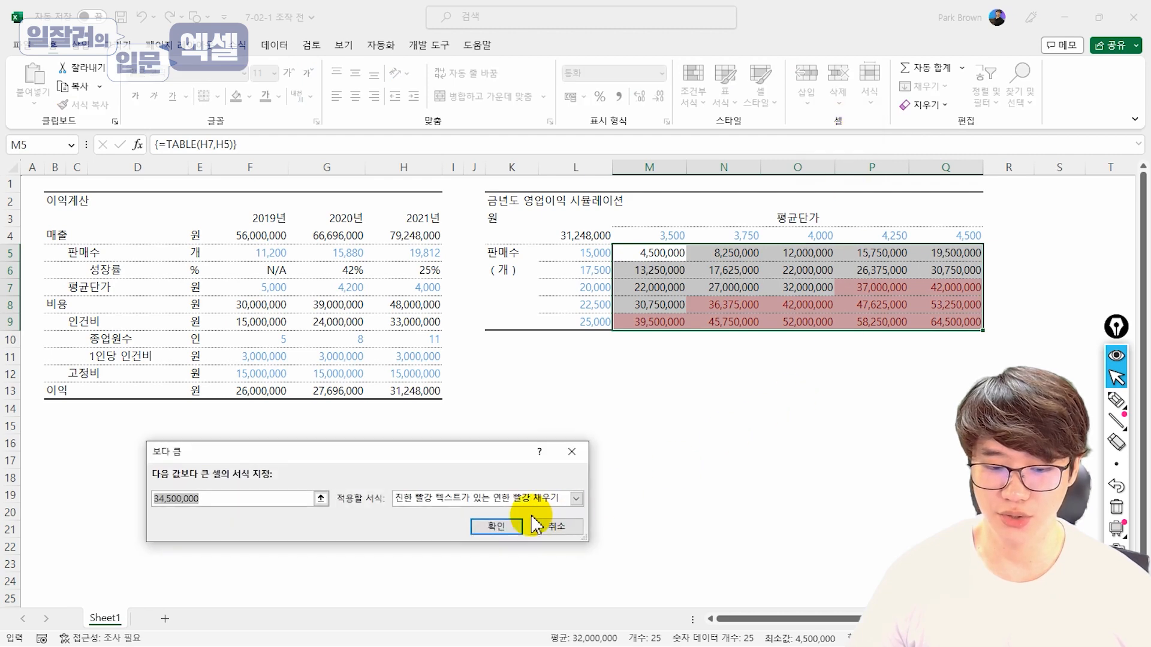
{"action": "type", "text": "40000000"}
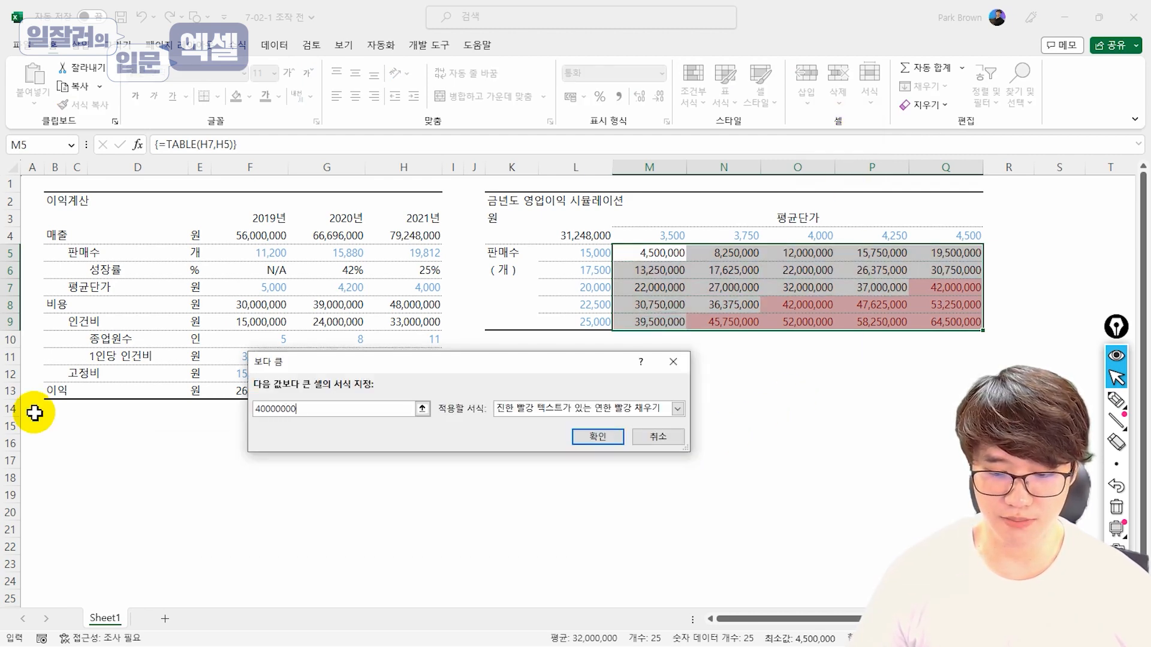
{"action": "left_click", "coordinate": [566, 410]}
{"action": "left_click", "coordinate": [577, 450]}
{"action": "left_click", "coordinate": [600, 433]}
Add a Less Than highlight rule to M5:Q9 for values below 25000000 with light red fill and dark red text.
{"action": "left_click", "coordinate": [691, 96]}
{"action": "mouse_move", "coordinate": [717, 122]}
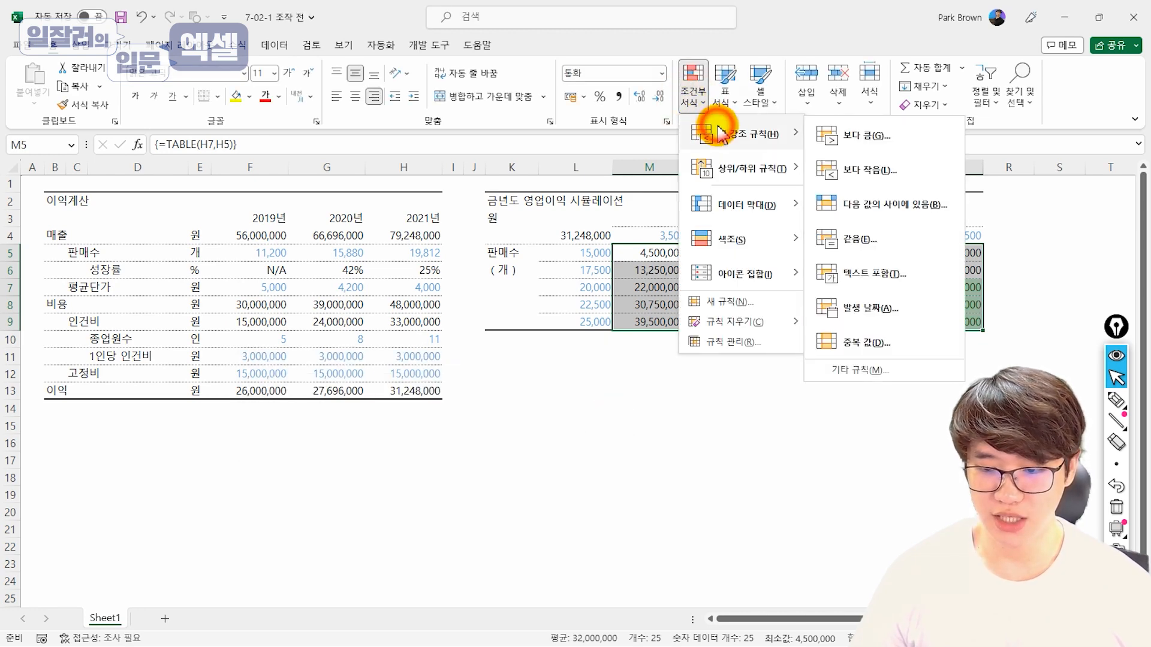
{"action": "left_click", "coordinate": [855, 172]}
{"action": "type", "text": "2500"}
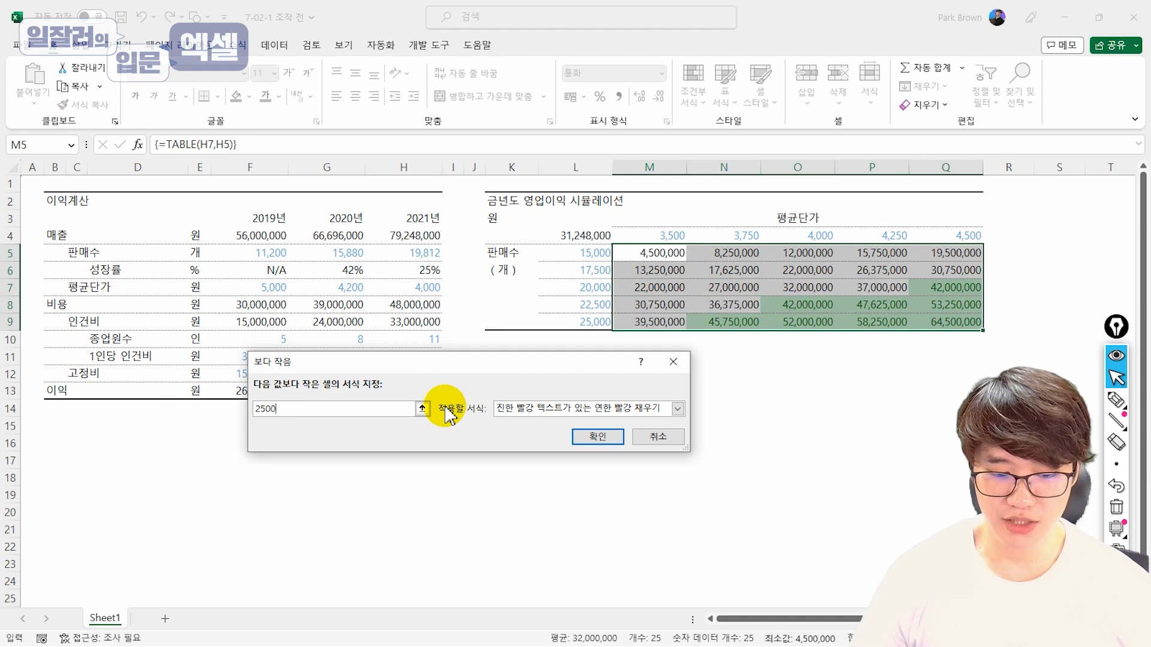
{"action": "type", "text": "0000"}
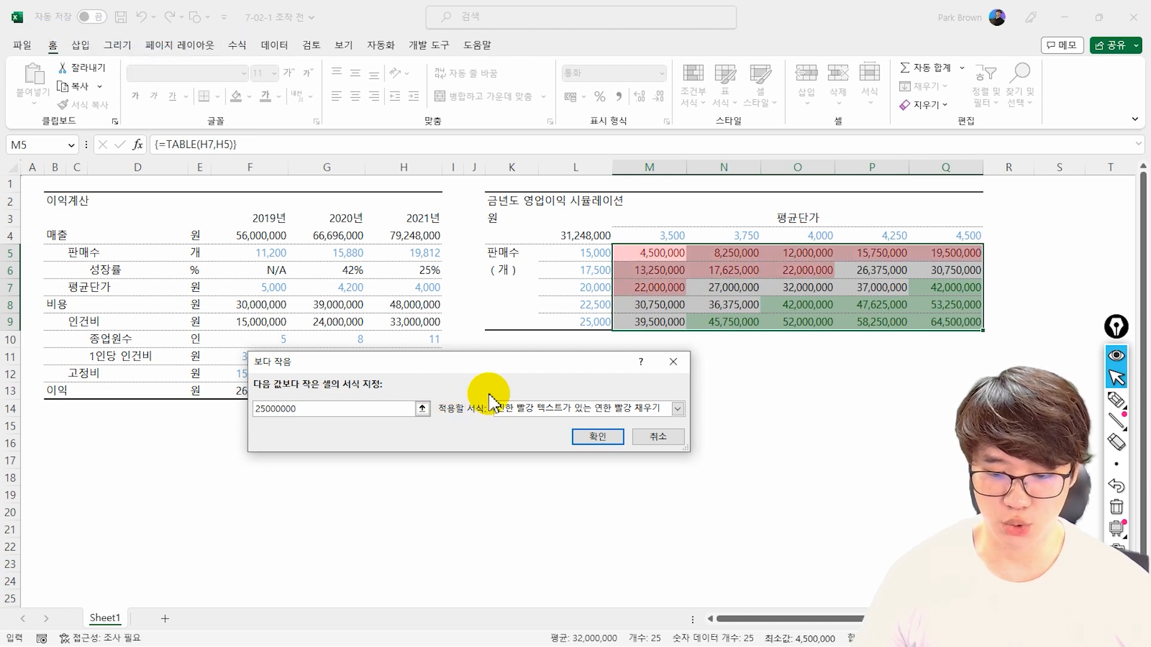
{"action": "left_click", "coordinate": [597, 436]}
{"action": "left_click", "coordinate": [719, 358]}
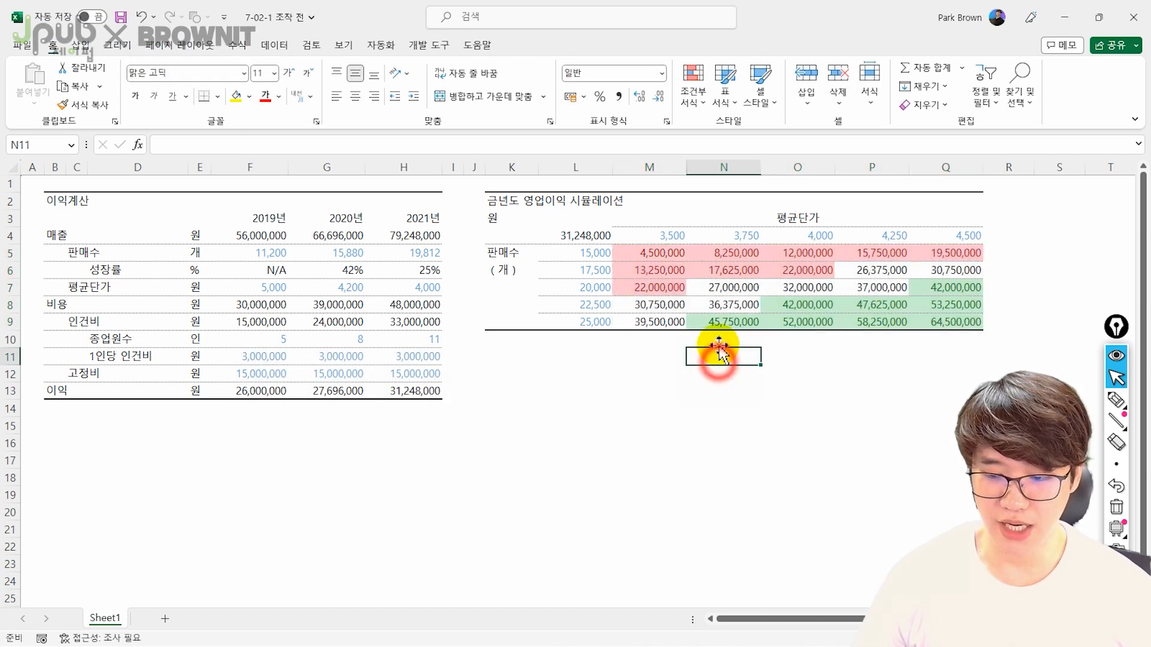
Examine the simulated profits in M5:Q9, especially the scenarios highlighted in green.
{"action": "left_click_drag", "start_coordinate": [658, 254], "coordinate": [976, 324]}
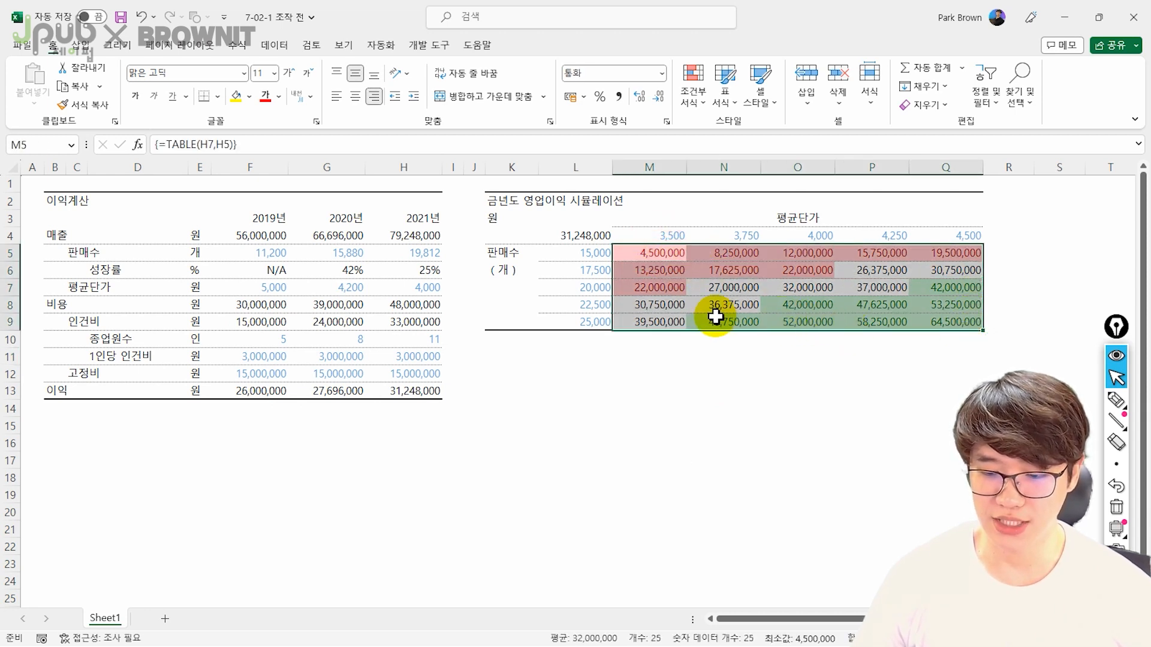
{"action": "left_click_drag", "start_coordinate": [727, 325], "coordinate": [942, 304]}
{"action": "left_click", "coordinate": [950, 292]}
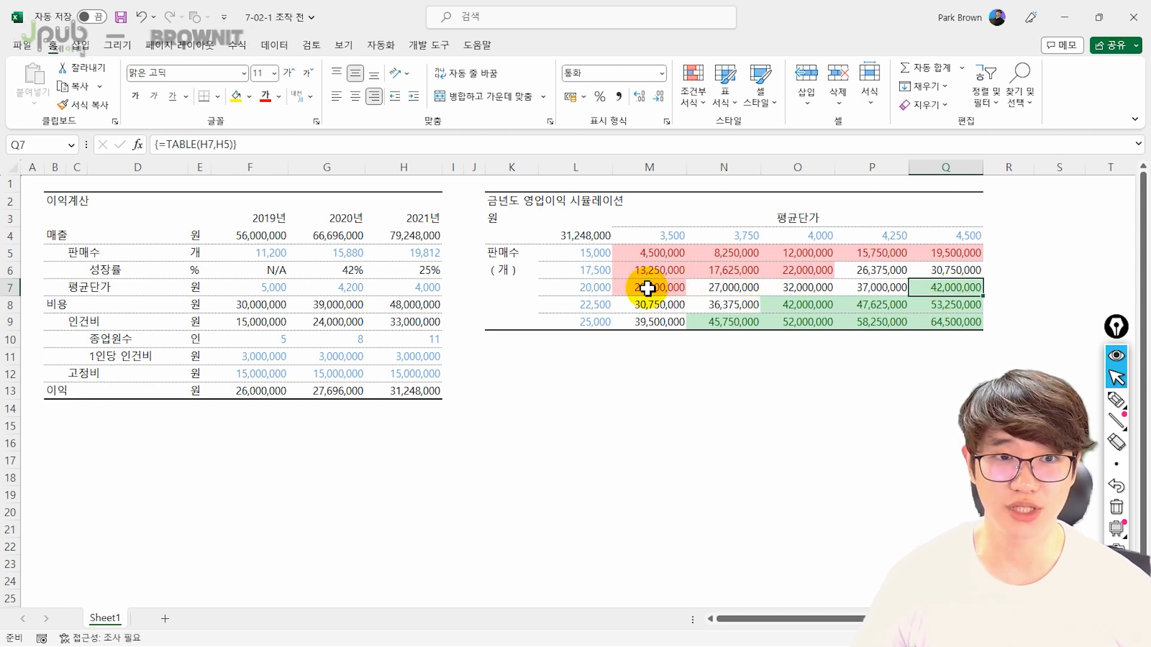
Trace the formulas from corner cell L4 through the 2021 profit in H13 to the 2021 sales in H4.
{"action": "left_click", "coordinate": [574, 233]}
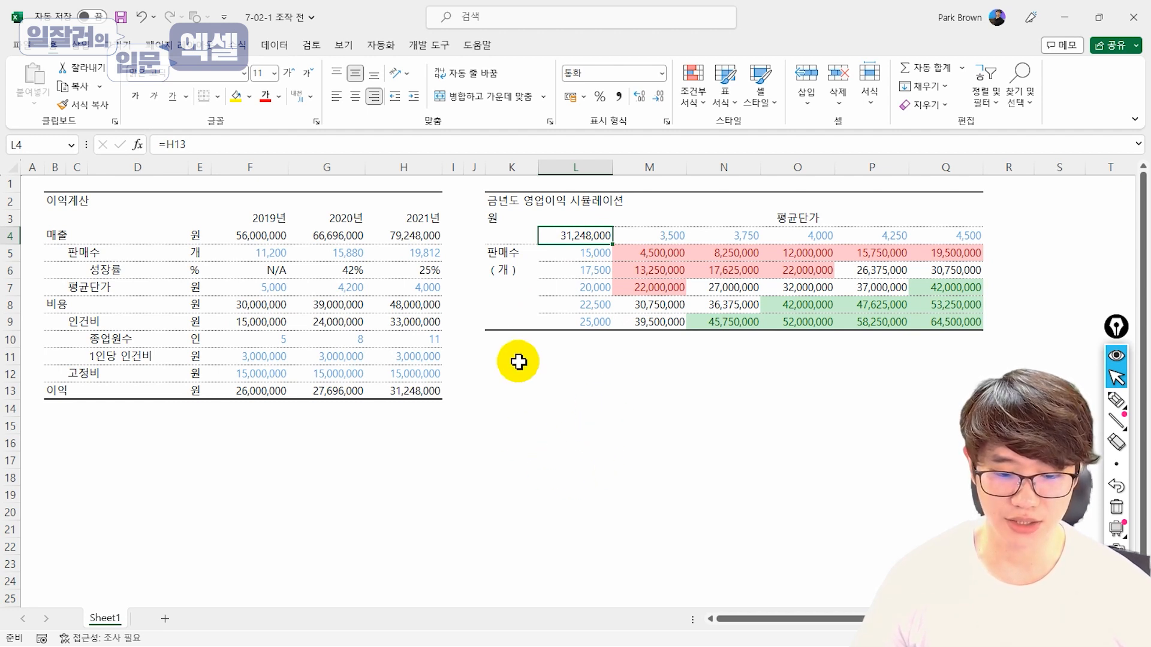
{"action": "left_click", "coordinate": [404, 391]}
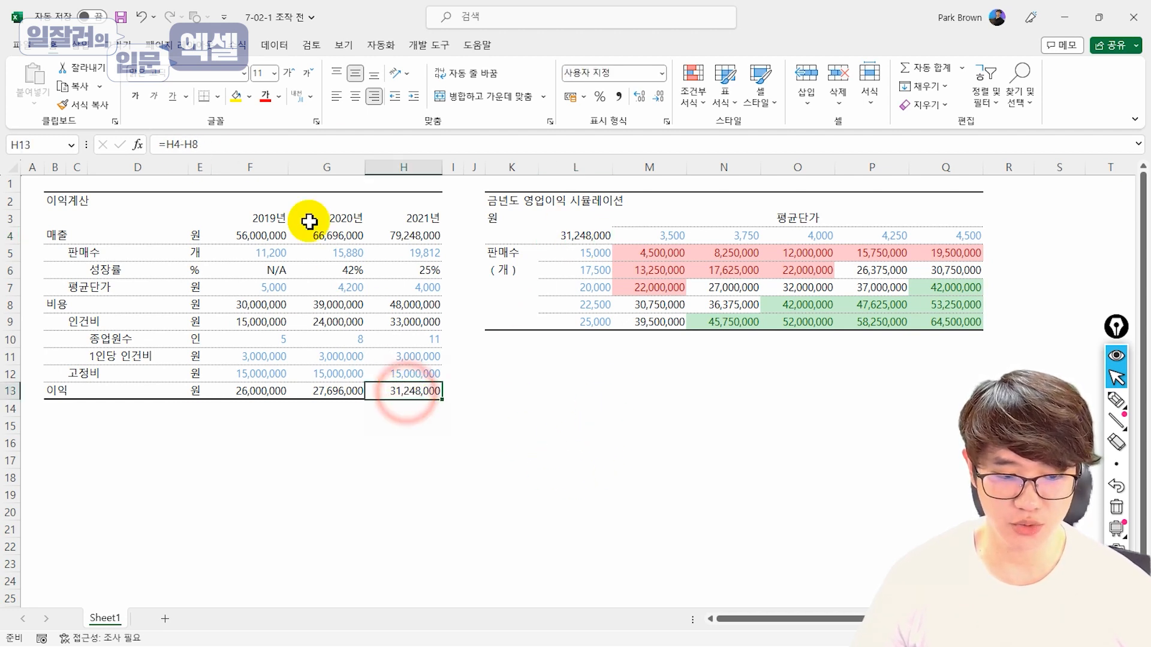
{"action": "left_click", "coordinate": [209, 145]}
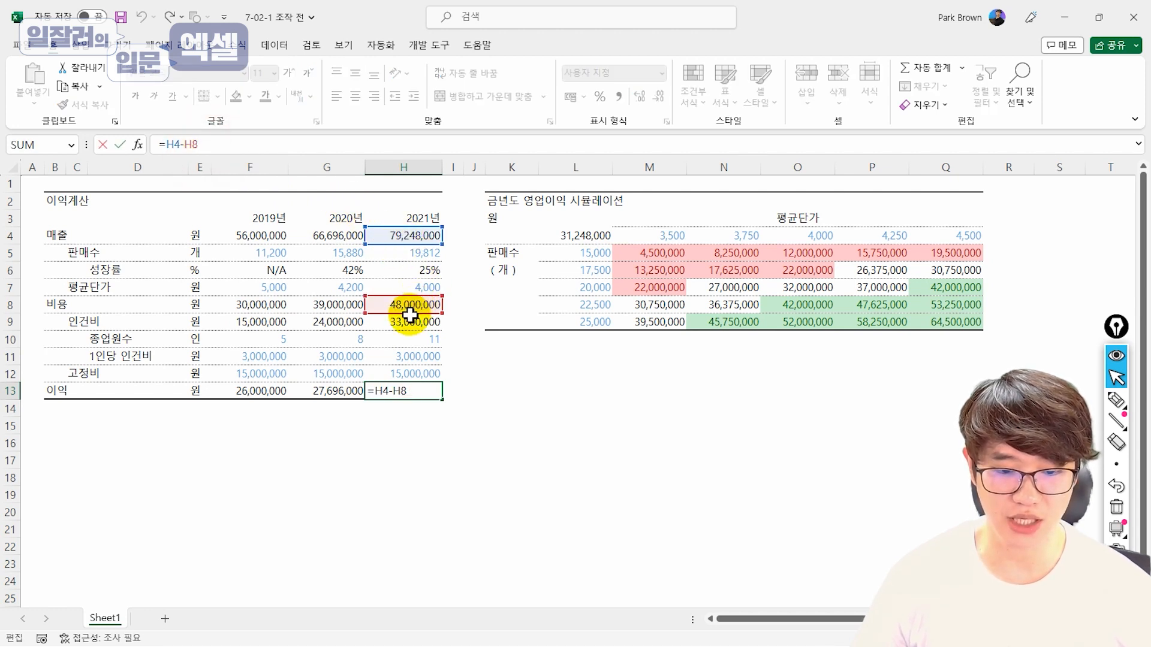
{"action": "left_click", "coordinate": [412, 237]}
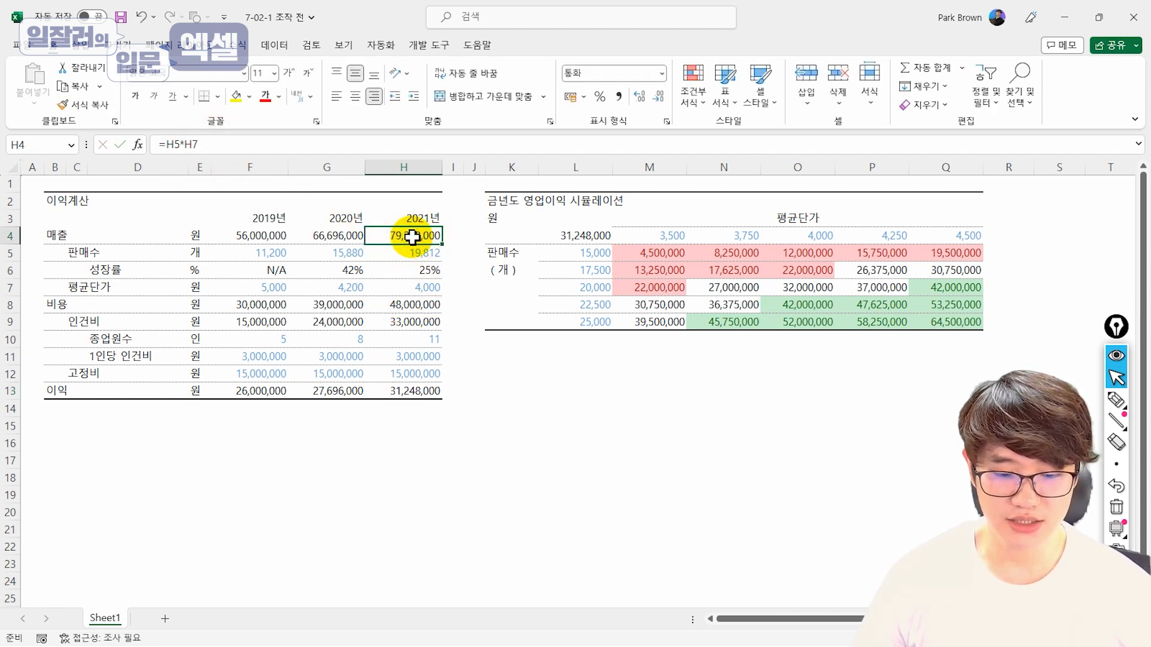
{"action": "left_click", "coordinate": [243, 146]}
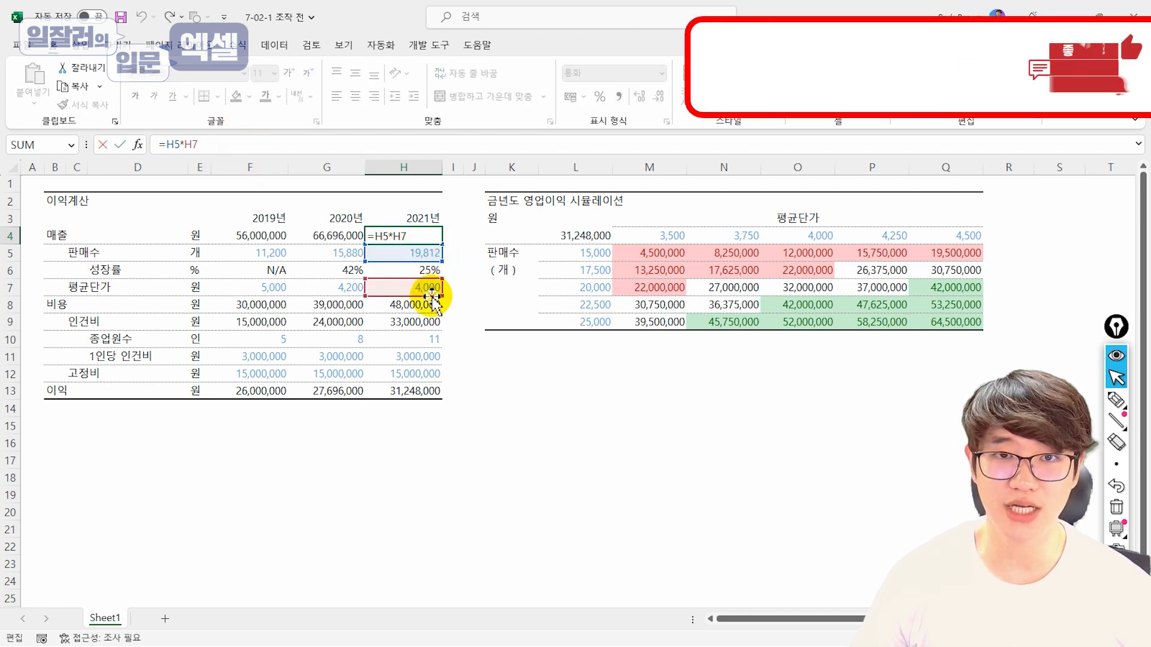
{"action": "left_click", "coordinate": [436, 390]}
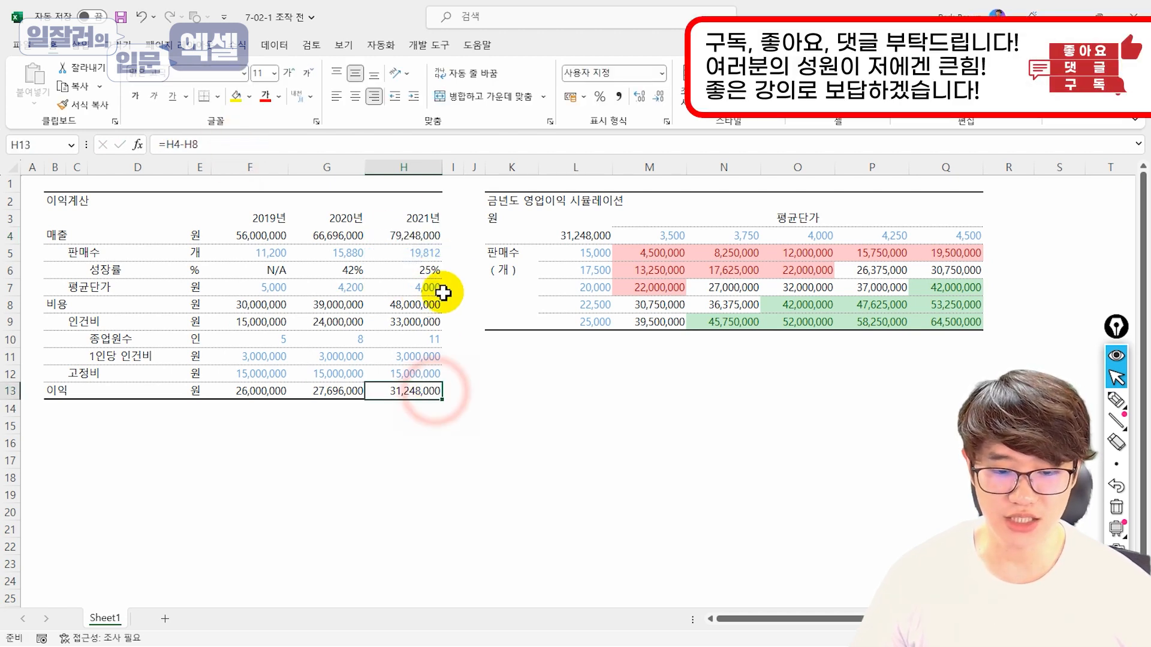
{"action": "left_click", "coordinate": [424, 144]}
{"action": "left_click", "coordinate": [413, 235]}
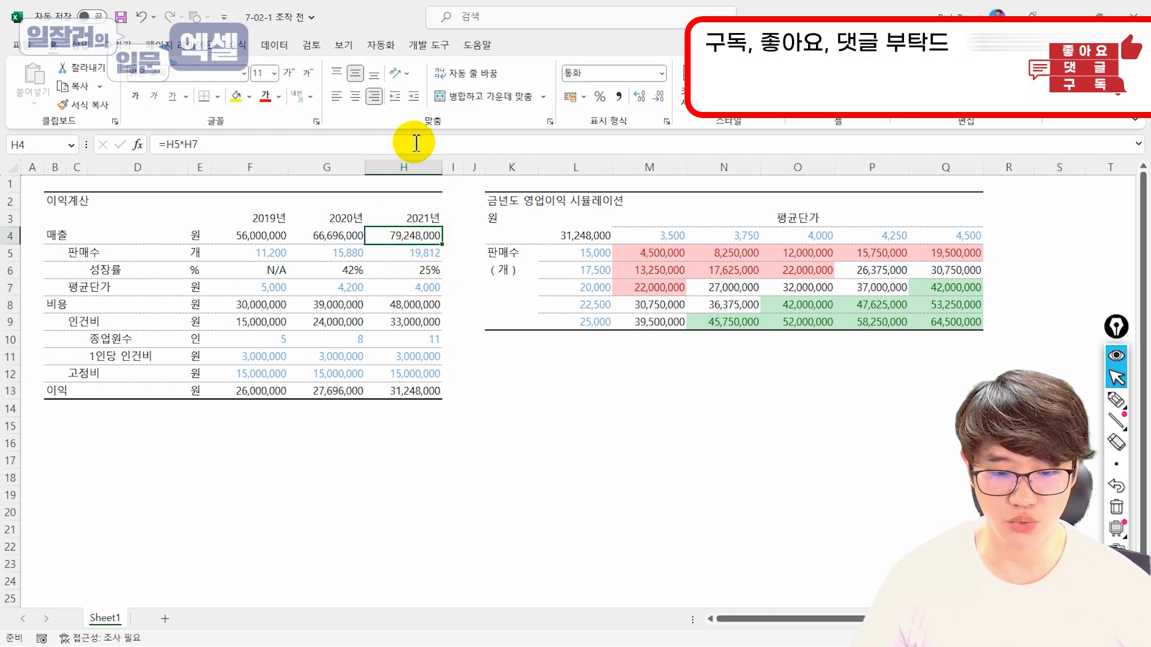
{"action": "left_click", "coordinate": [408, 144]}
Compare the 2021 sales quantity H5 and average price H7 with the simulation table's quantity and price axes and results.
{"action": "left_click", "coordinate": [423, 252]}
{"action": "left_click", "coordinate": [424, 290]}
{"action": "left_click_drag", "start_coordinate": [585, 253], "coordinate": [593, 322]}
{"action": "left_click_drag", "start_coordinate": [662, 236], "coordinate": [953, 236]}
{"action": "left_click_drag", "start_coordinate": [661, 255], "coordinate": [934, 318]}
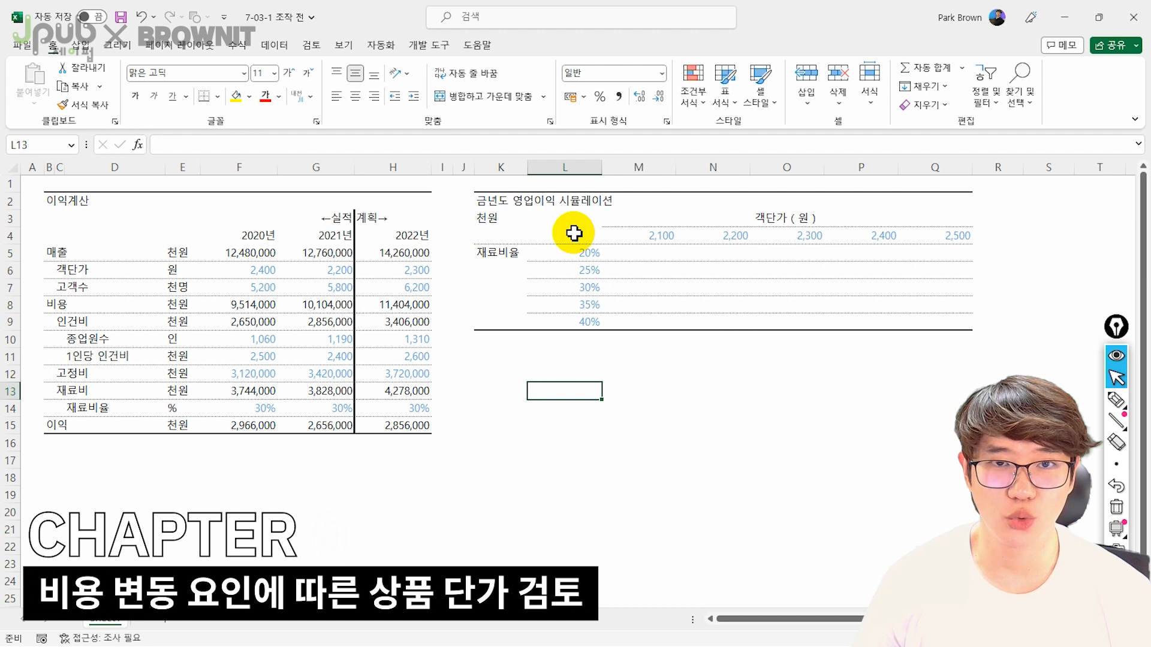
Link the simulation table's corner cell L4 to the 2022 profit with the formula =H15.
{"action": "left_click_drag", "start_coordinate": [496, 200], "coordinate": [606, 196]}
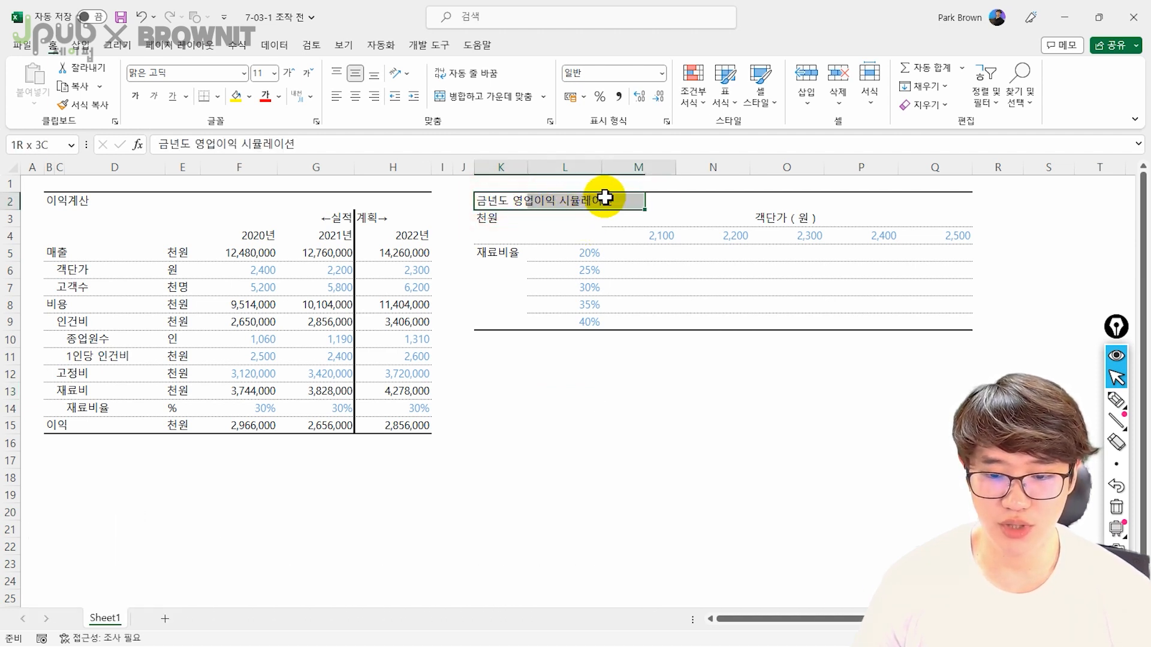
{"action": "left_click", "coordinate": [418, 238]}
{"action": "left_click_drag", "start_coordinate": [409, 240], "coordinate": [423, 432]}
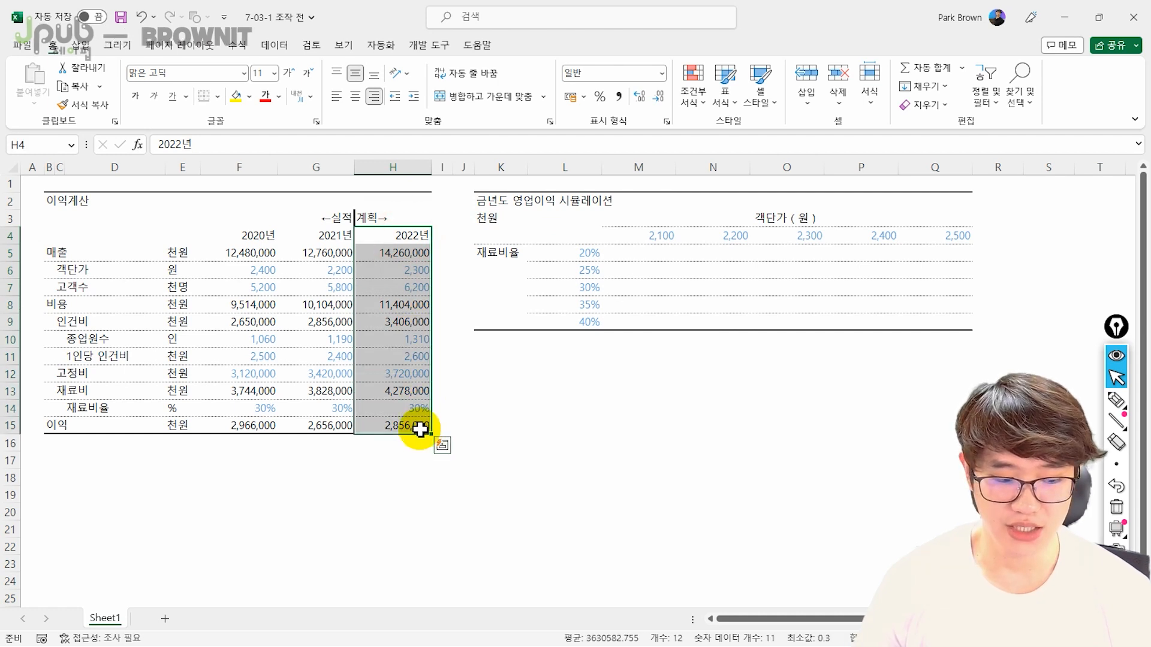
{"action": "left_click", "coordinate": [420, 429]}
{"action": "left_click", "coordinate": [559, 233]}
{"action": "type", "text": "="}
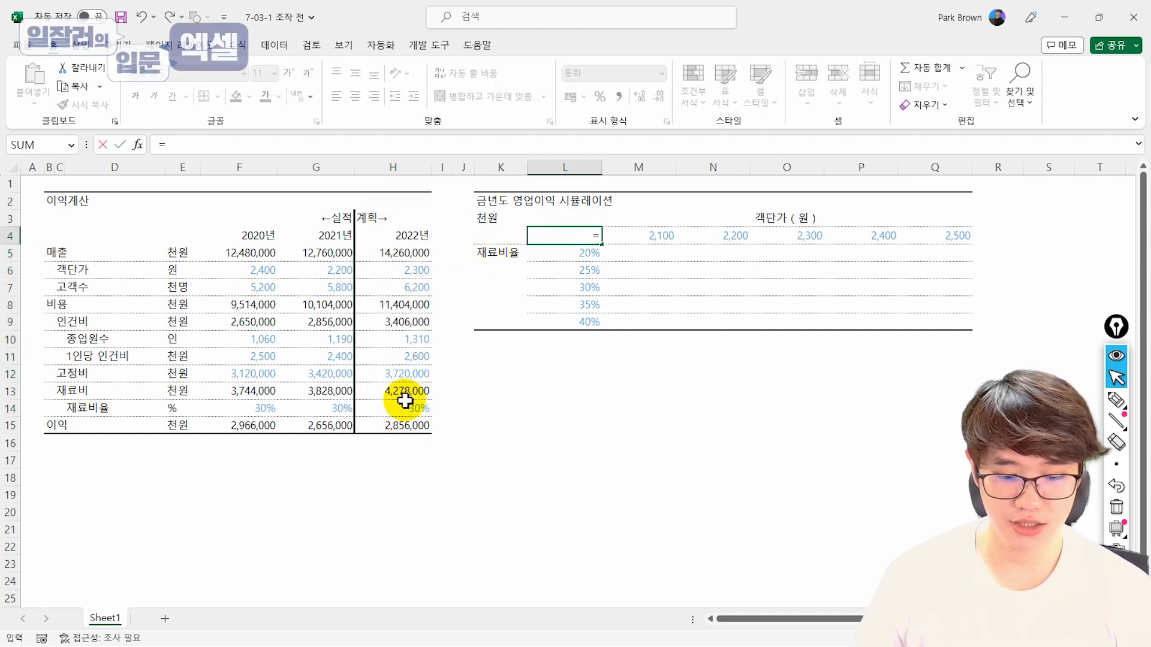
{"action": "key", "text": "Return"}
Create a two-variable data table on L4:Q9 with row input cell $H$6 and column input cell $H$14.
{"action": "left_click_drag", "start_coordinate": [585, 236], "coordinate": [940, 316]}
{"action": "left_click", "coordinate": [272, 44]}
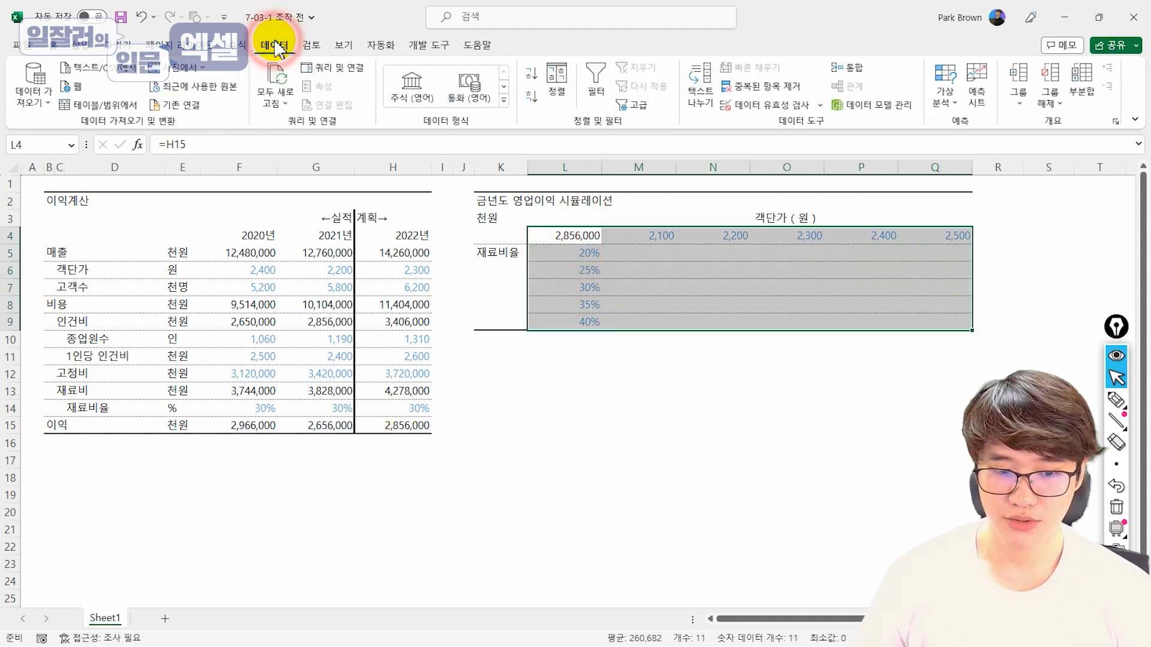
{"action": "left_click", "coordinate": [944, 95]}
{"action": "left_click", "coordinate": [954, 161]}
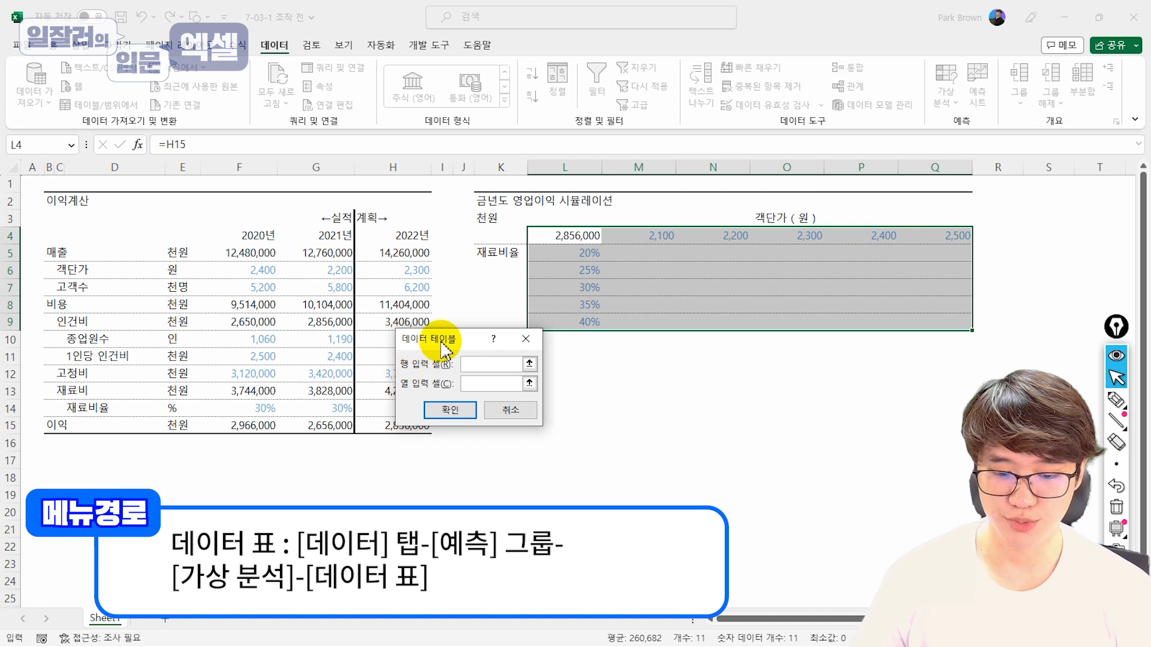
{"action": "left_click", "coordinate": [418, 275]}
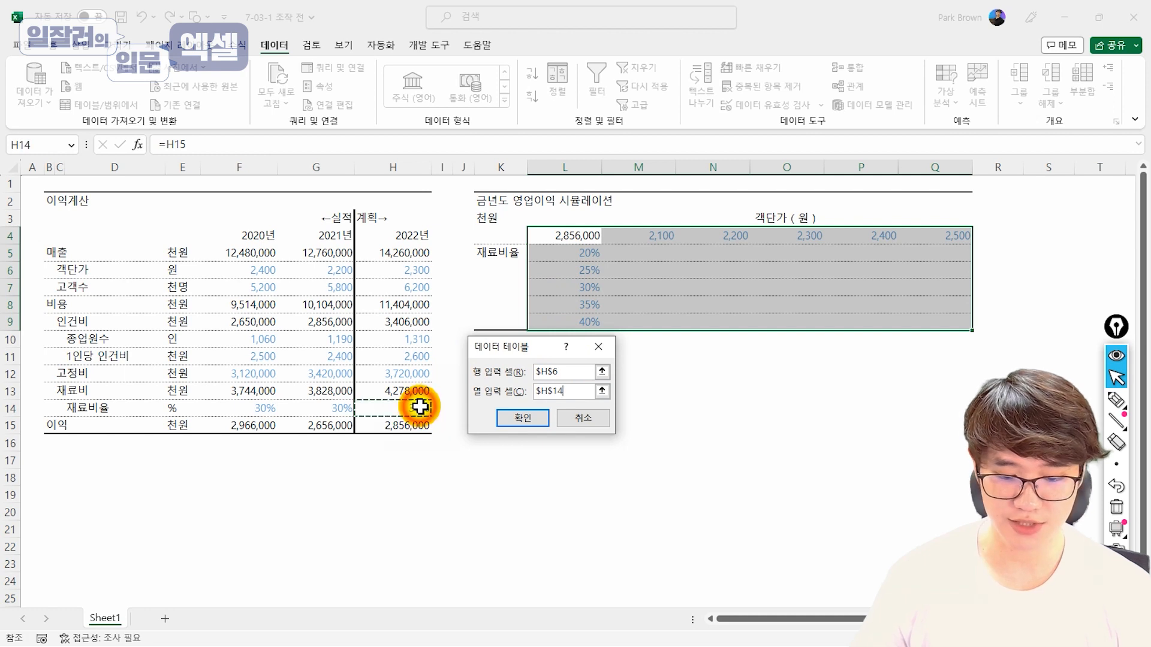
{"action": "left_click", "coordinate": [522, 418]}
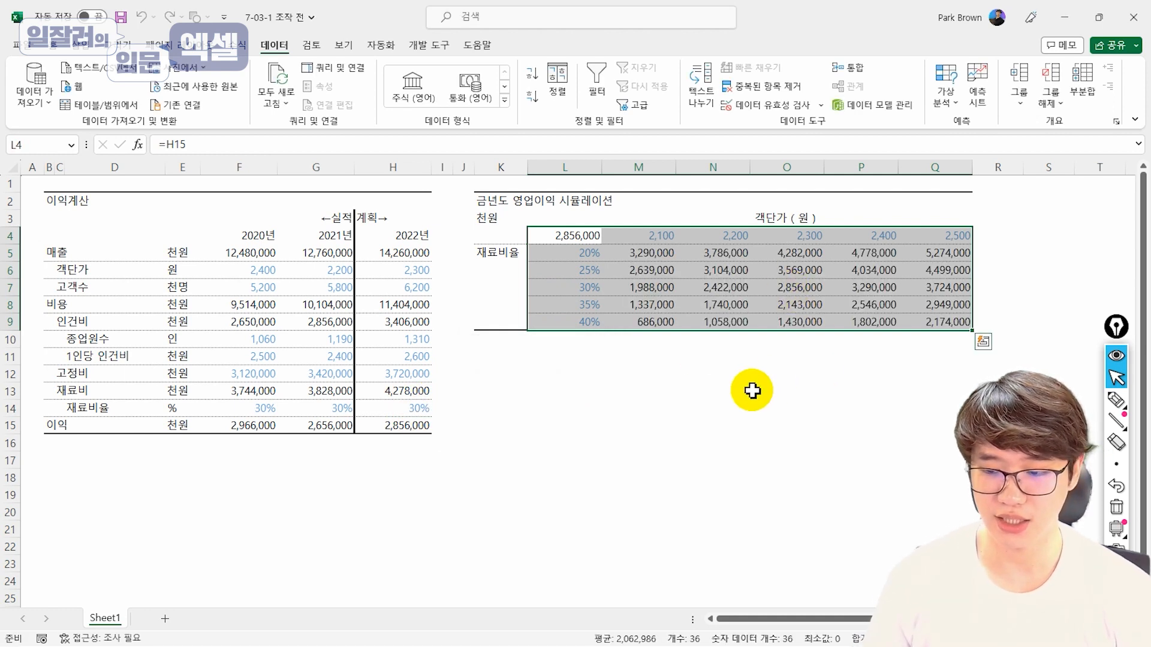
Trace the 2022 profit formula in H15 to sales H5 and its price and customer inputs.
{"action": "left_click", "coordinate": [414, 426]}
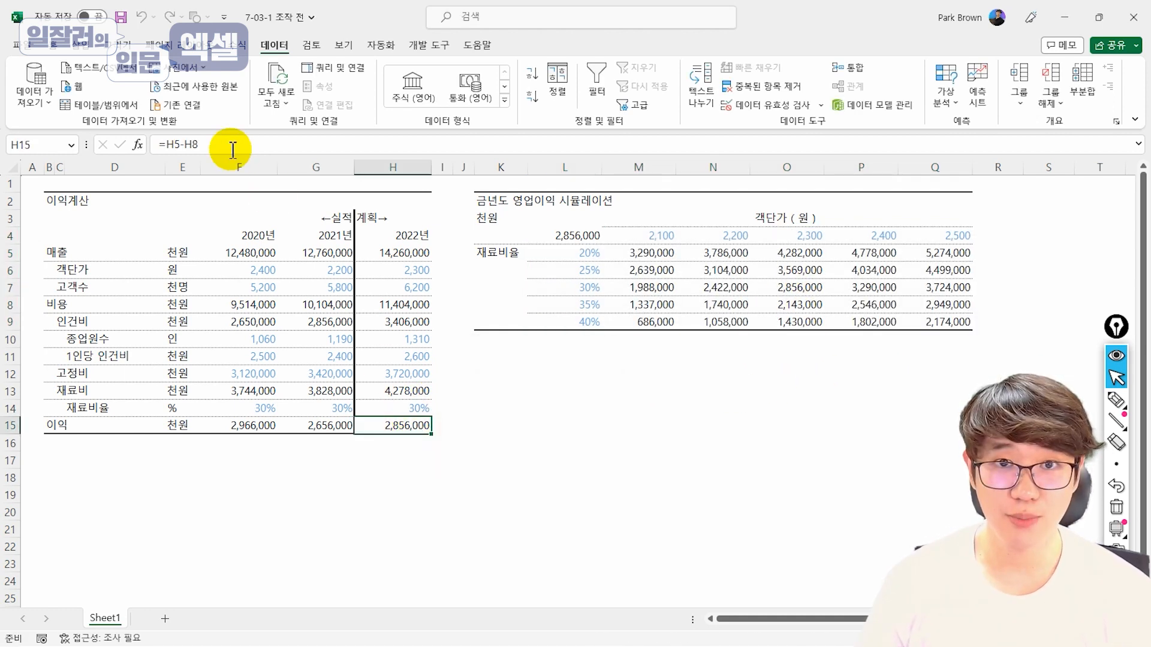
{"action": "left_click", "coordinate": [232, 147]}
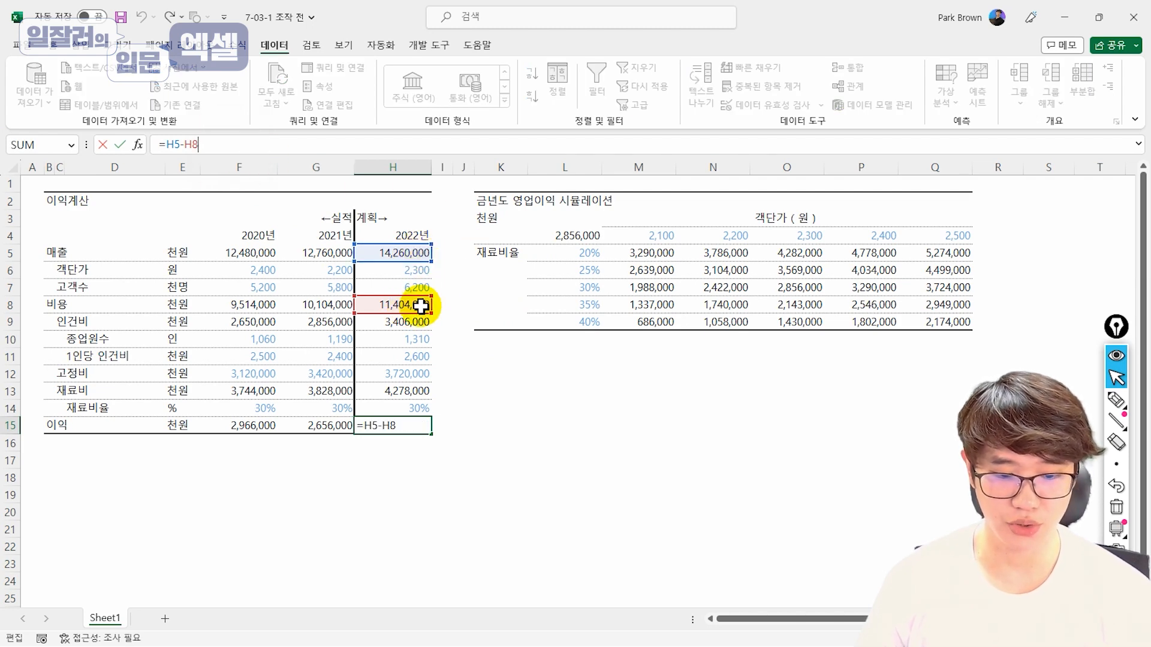
{"action": "key", "text": "Return"}
{"action": "left_click", "coordinate": [412, 256]}
{"action": "left_click", "coordinate": [362, 143]}
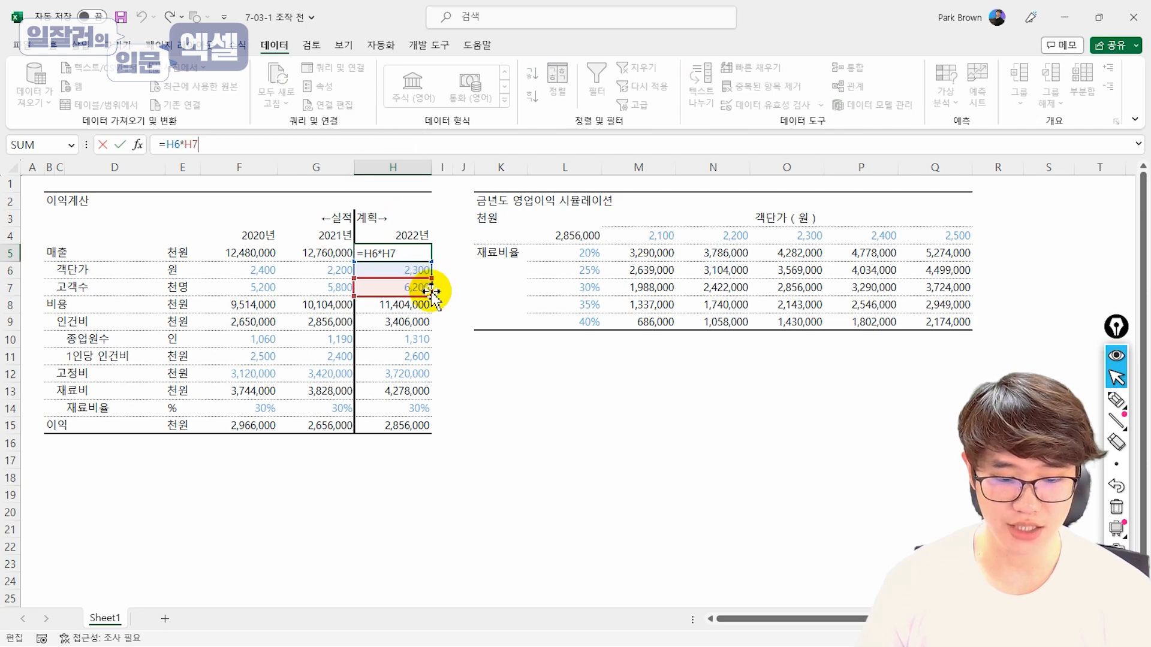
{"action": "left_click", "coordinate": [392, 424]}
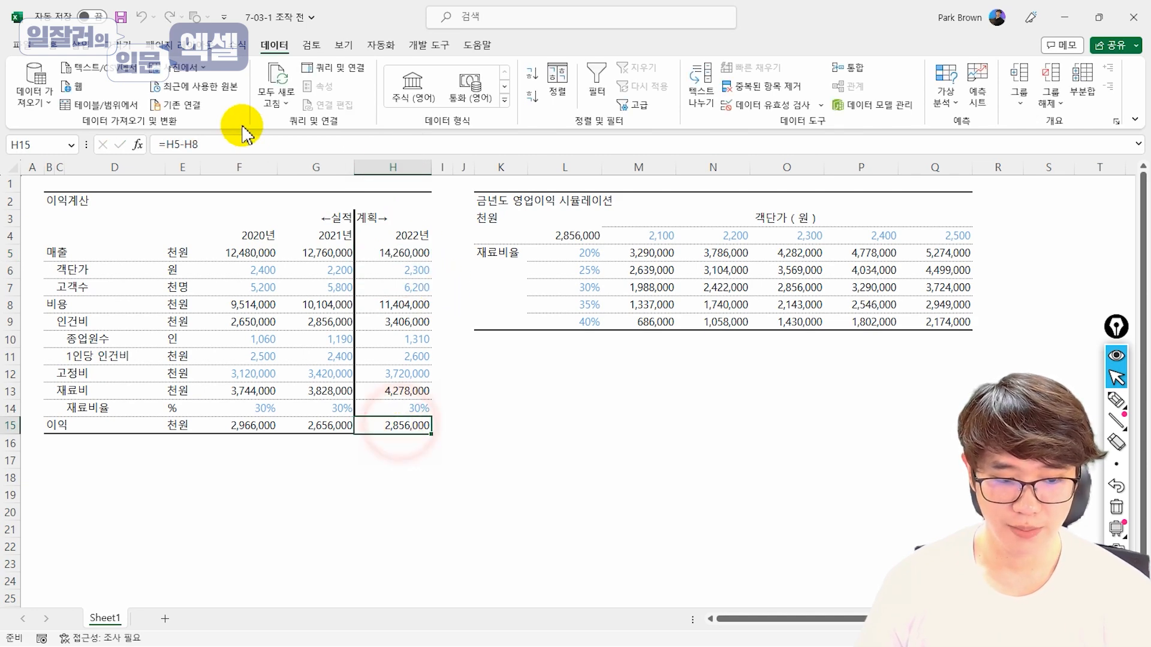
Trace the profit formula in H15 through total cost H8 to material cost H13 and its material ratio.
{"action": "left_click", "coordinate": [234, 146]}
{"action": "key", "text": "Escape"}
{"action": "double_click", "coordinate": [399, 306]}
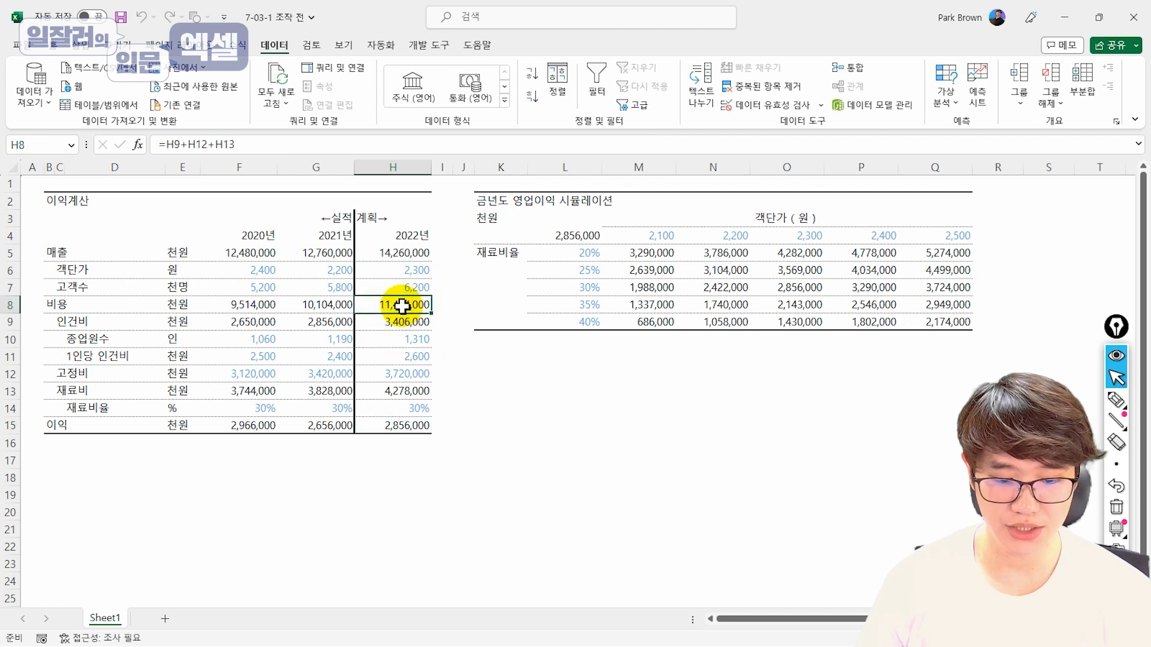
{"action": "left_click", "coordinate": [416, 390]}
{"action": "left_click", "coordinate": [200, 146]}
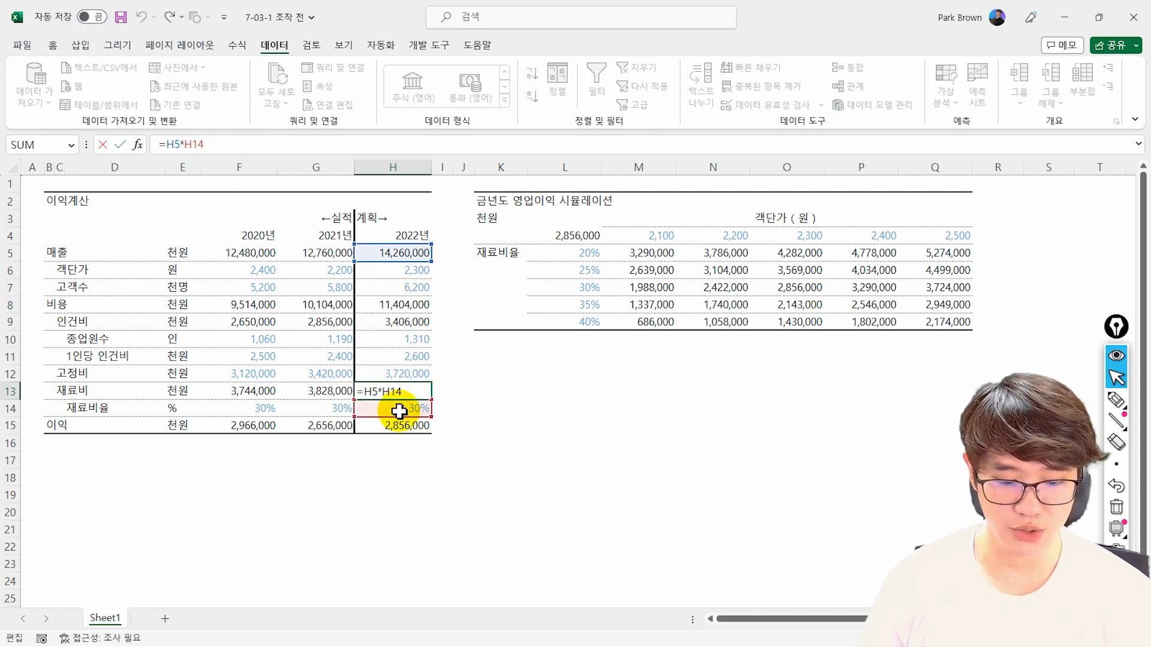
{"action": "key", "text": "Escape"}
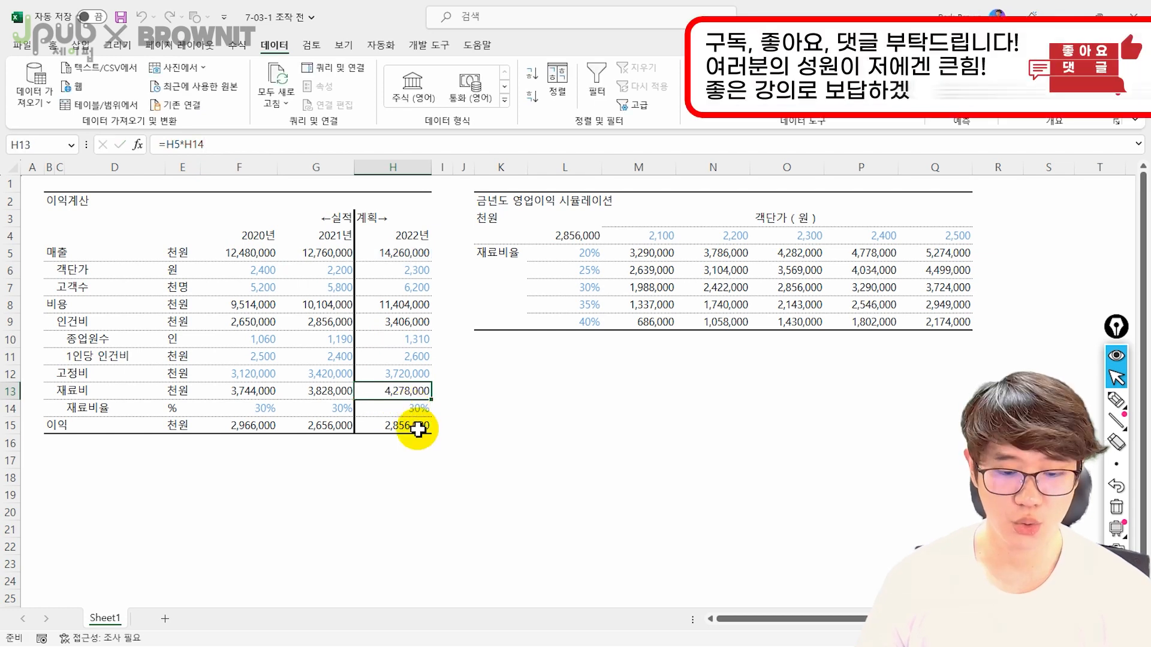
{"action": "left_click", "coordinate": [418, 429]}
{"action": "left_click", "coordinate": [210, 144]}
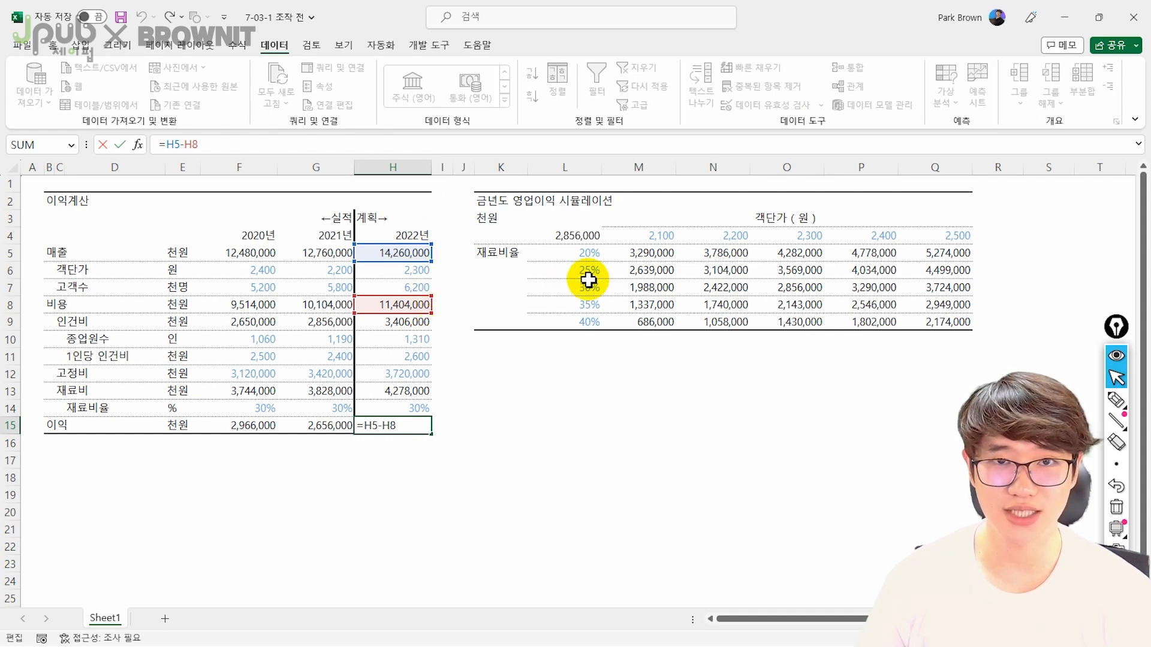
Examine the simulation table's corner formula in L4, price axis M4:Q4, material ratio axis L5:L9 and results.
{"action": "left_click", "coordinate": [580, 252]}
{"action": "left_click_drag", "start_coordinate": [580, 253], "coordinate": [950, 324]}
{"action": "left_click", "coordinate": [935, 373]}
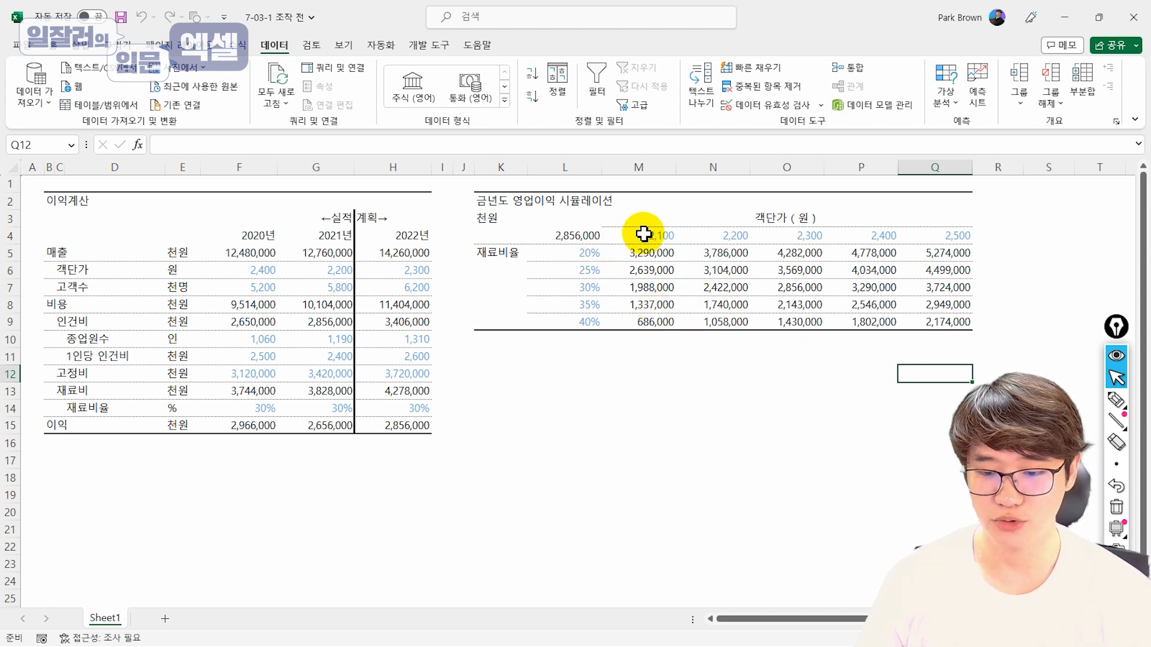
{"action": "left_click", "coordinate": [584, 234]}
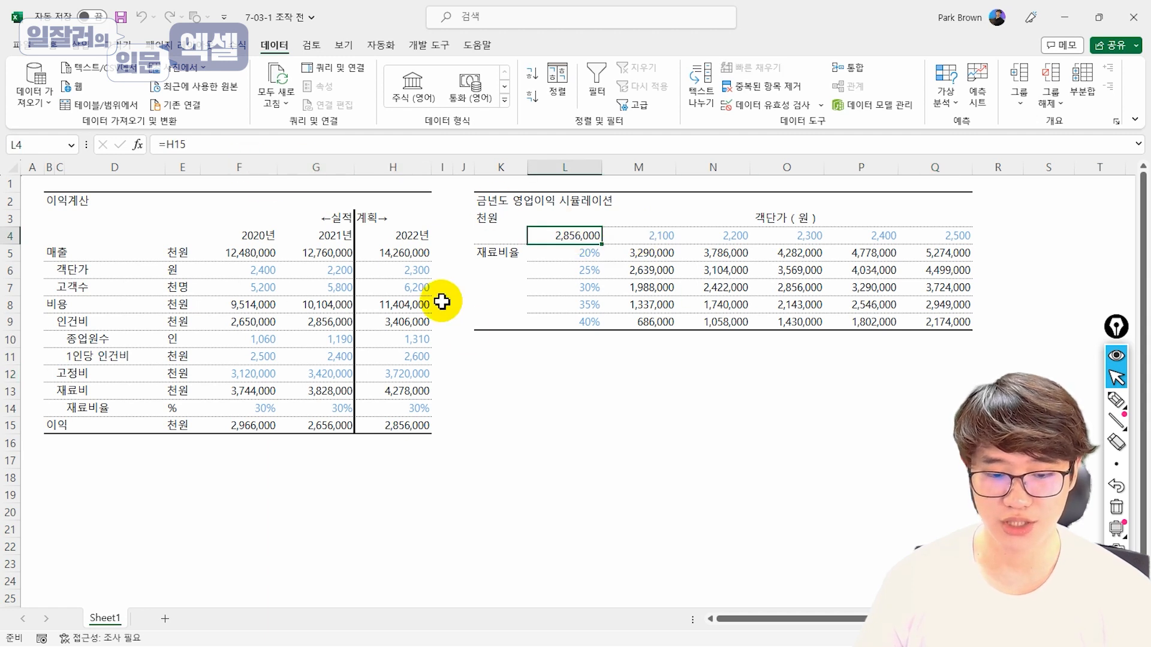
{"action": "left_click_drag", "start_coordinate": [656, 234], "coordinate": [941, 237]}
{"action": "left_click_drag", "start_coordinate": [557, 252], "coordinate": [567, 329]}
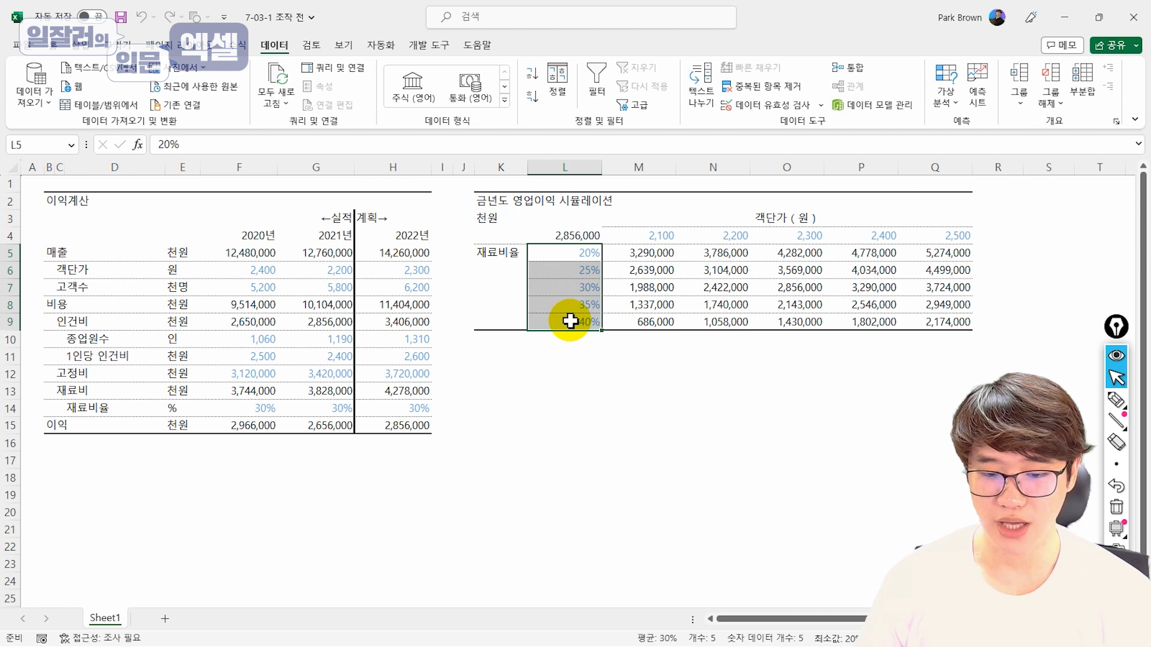
{"action": "left_click", "coordinate": [507, 257]}
{"action": "left_click", "coordinate": [779, 217]}
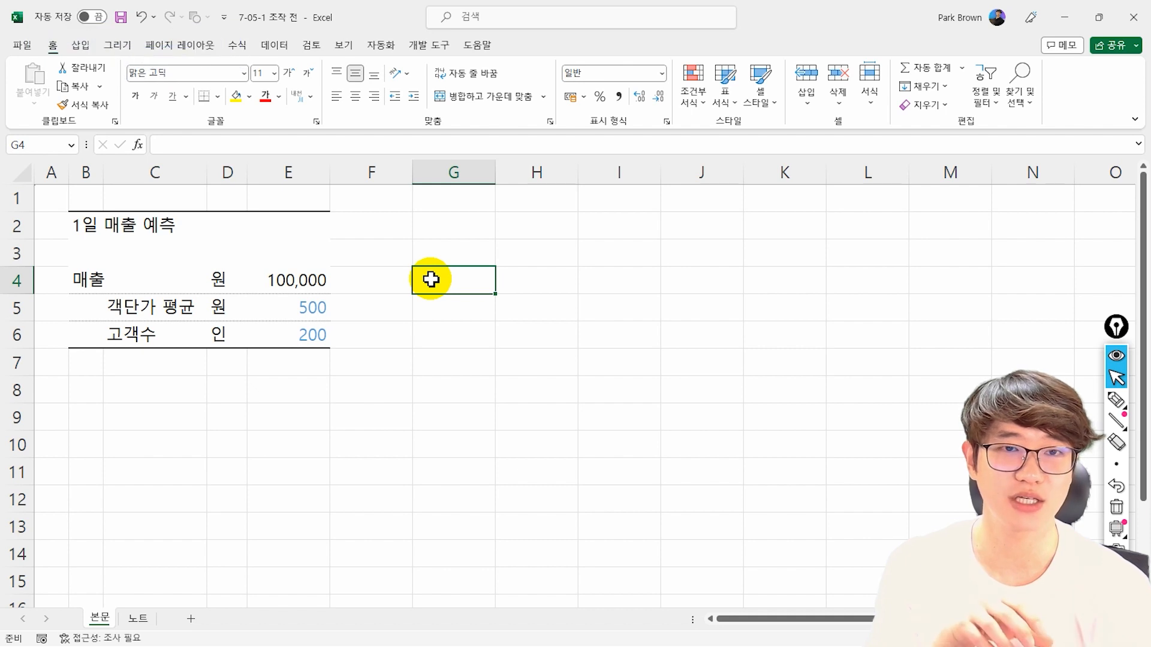
Annotate the daily sales forecast with pen marks around average price, customer count and sales, with an arrow to E4.
{"action": "left_click", "coordinate": [1115, 403]}
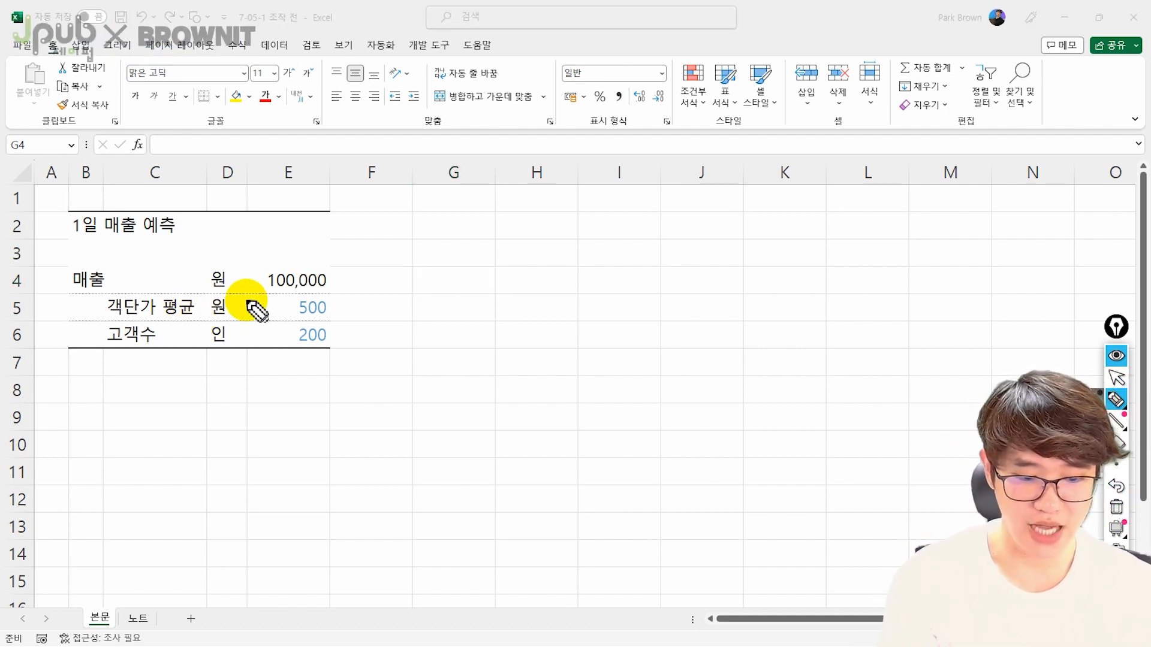
{"action": "mouse_move", "coordinate": [242, 299]}
{"action": "left_mouse_down"}
{"action": "mouse_move", "coordinate": [254, 298]}
{"action": "mouse_move", "coordinate": [251, 324]}
{"action": "left_mouse_up"}
{"action": "mouse_move", "coordinate": [311, 354]}
{"action": "left_mouse_down"}
{"action": "mouse_move", "coordinate": [301, 296]}
{"action": "mouse_move", "coordinate": [329, 334]}
{"action": "mouse_move", "coordinate": [360, 300]}
{"action": "mouse_move", "coordinate": [333, 287]}
{"action": "mouse_move", "coordinate": [354, 279]}
{"action": "left_mouse_up"}
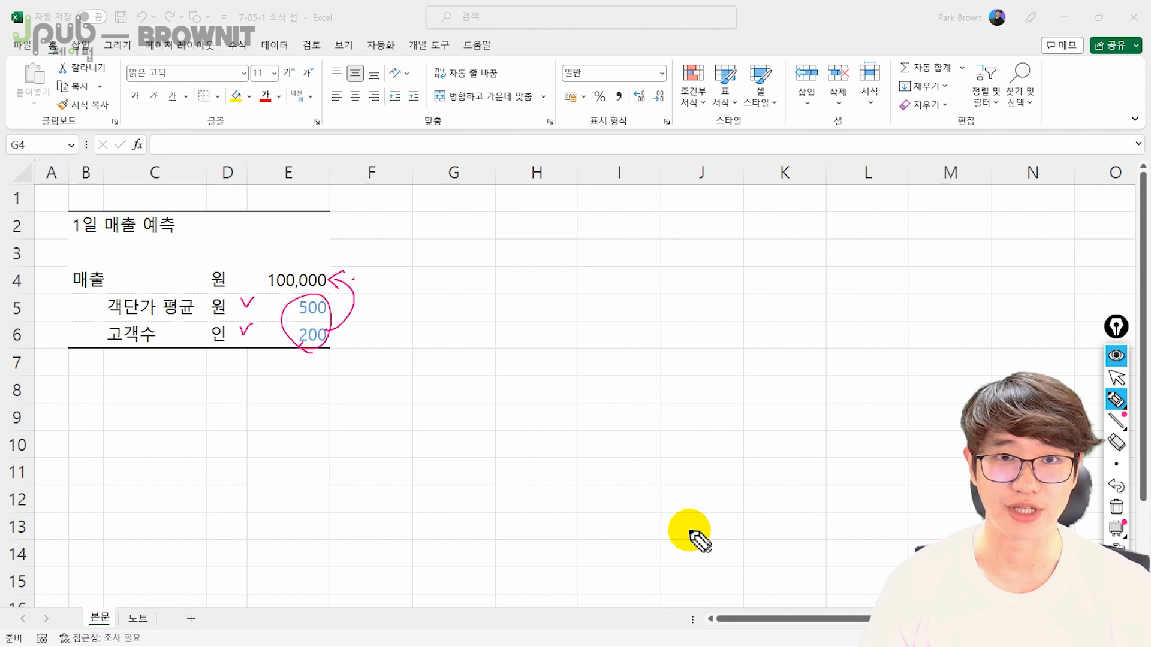
{"action": "mouse_move", "coordinate": [290, 307]}
{"action": "left_mouse_down"}
{"action": "mouse_move", "coordinate": [342, 314]}
{"action": "mouse_move", "coordinate": [278, 257]}
{"action": "mouse_move", "coordinate": [308, 303]}
{"action": "mouse_move", "coordinate": [328, 292]}
{"action": "left_mouse_up"}
{"action": "left_click_drag", "start_coordinate": [332, 333], "coordinate": [338, 340]}
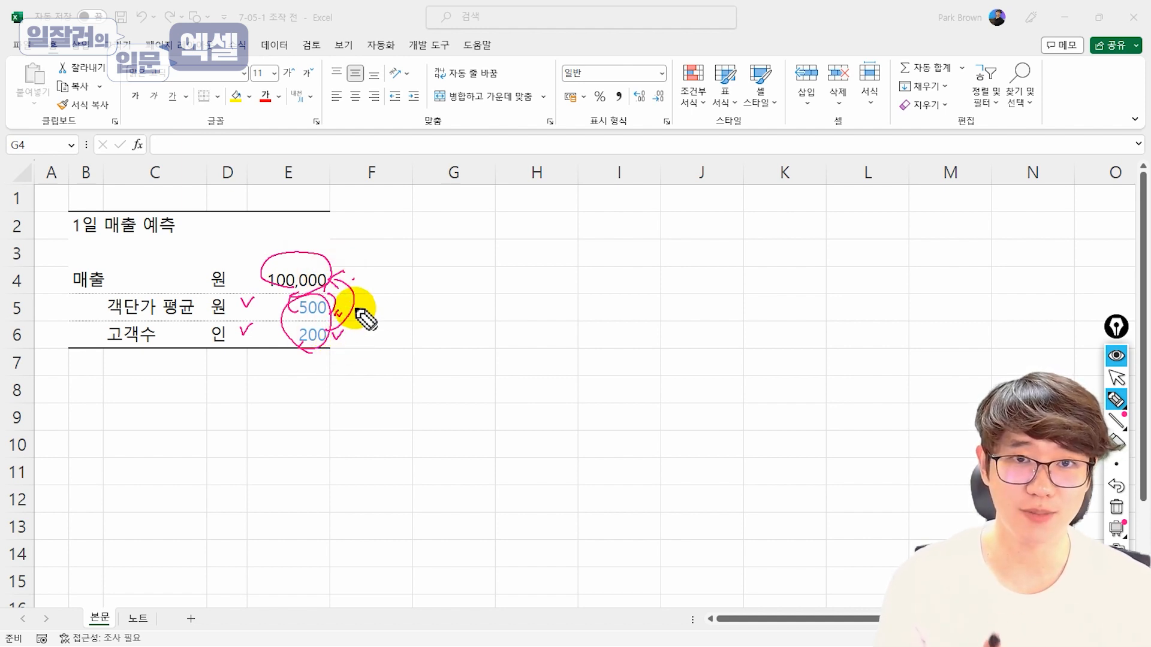
{"action": "mouse_move", "coordinate": [322, 242]}
{"action": "left_mouse_down"}
{"action": "mouse_move", "coordinate": [336, 231]}
{"action": "mouse_move", "coordinate": [362, 252]}
{"action": "mouse_move", "coordinate": [399, 252]}
{"action": "mouse_move", "coordinate": [330, 236]}
{"action": "mouse_move", "coordinate": [397, 264]}
{"action": "left_mouse_up"}
{"action": "left_click_drag", "start_coordinate": [308, 318], "coordinate": [300, 307]}
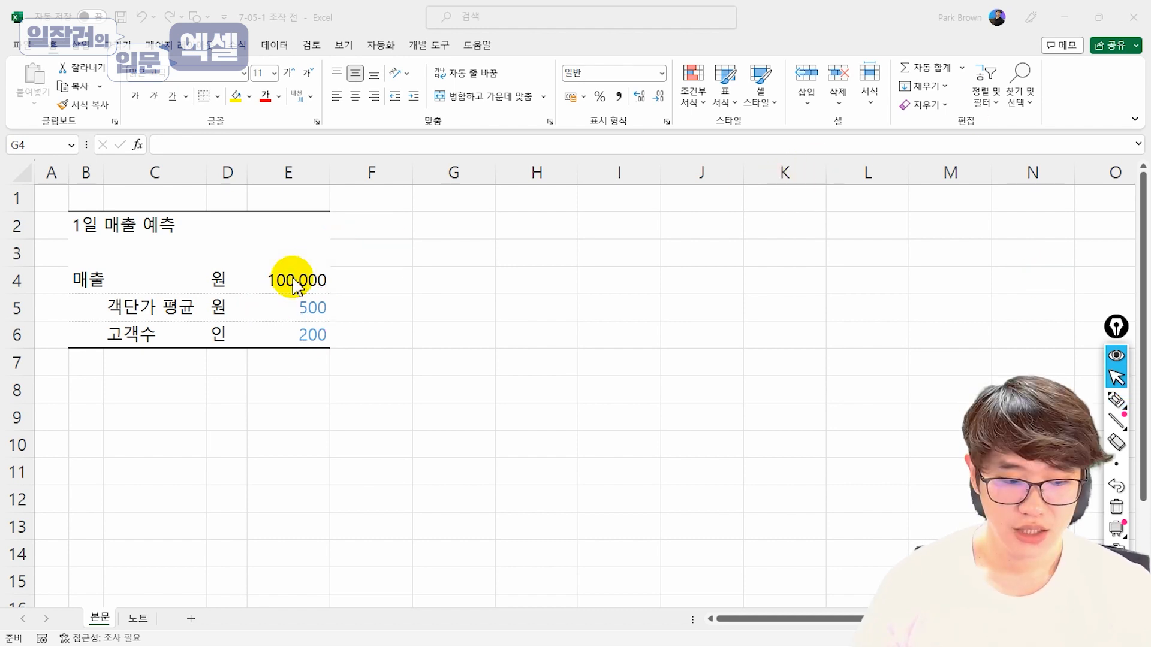
Run Goal Seek to bring sales in E4 to 120000 by changing the customer count in E6.
{"action": "left_click", "coordinate": [302, 277]}
{"action": "left_click", "coordinate": [309, 278]}
{"action": "left_click", "coordinate": [274, 43]}
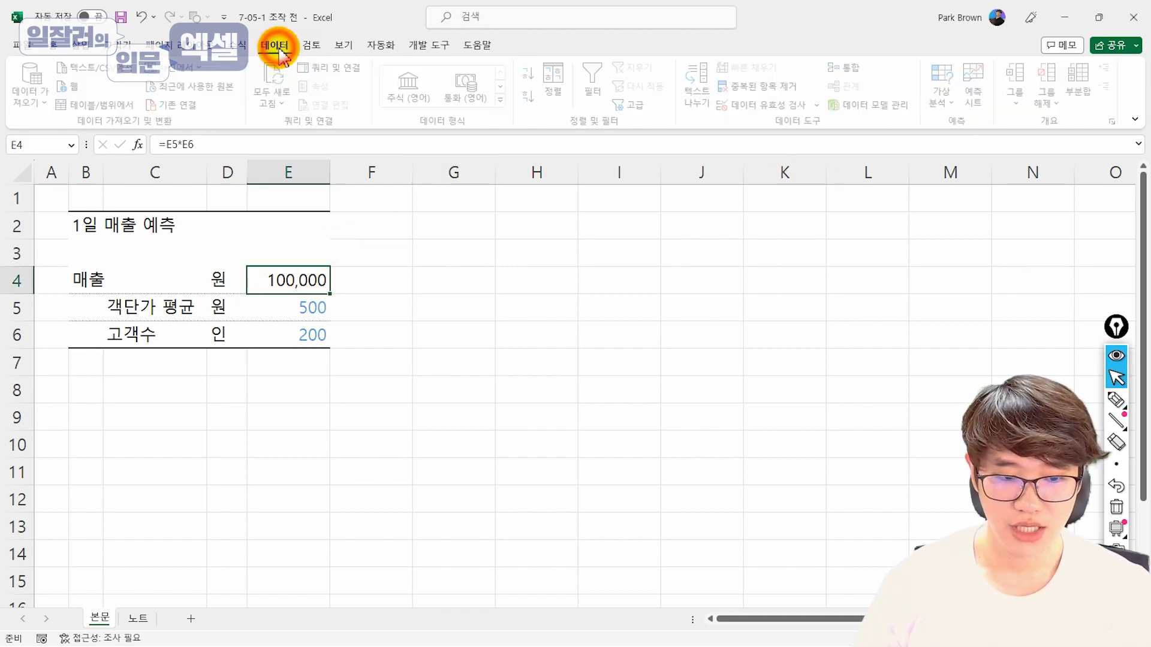
{"action": "left_click", "coordinate": [938, 108]}
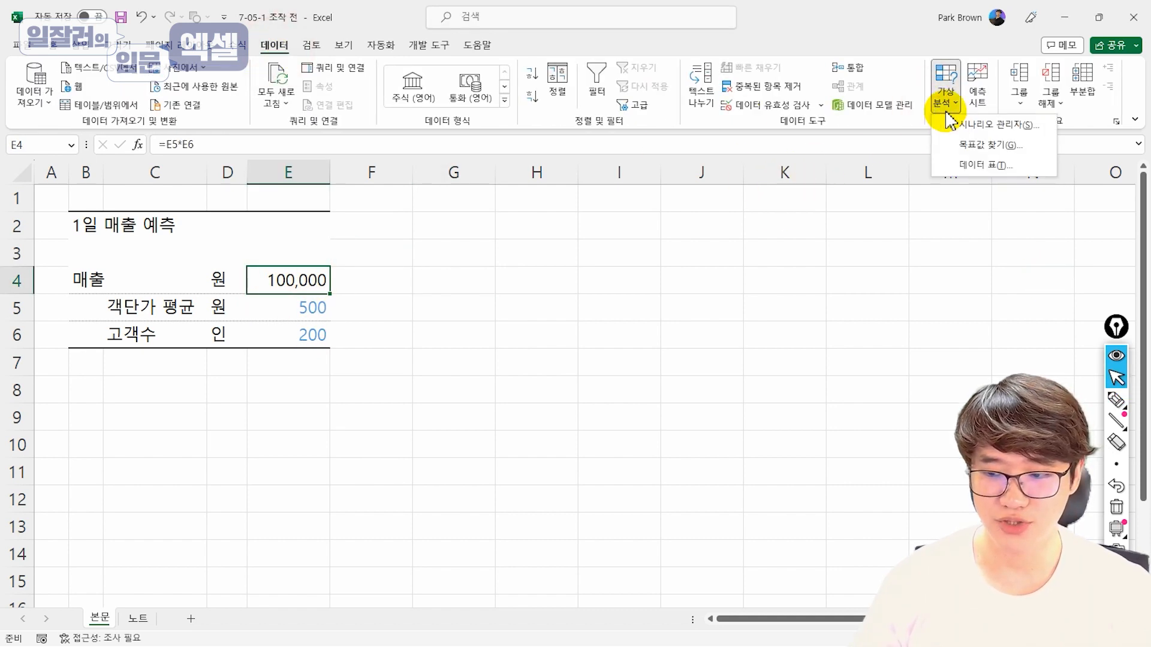
{"action": "left_click", "coordinate": [963, 145]}
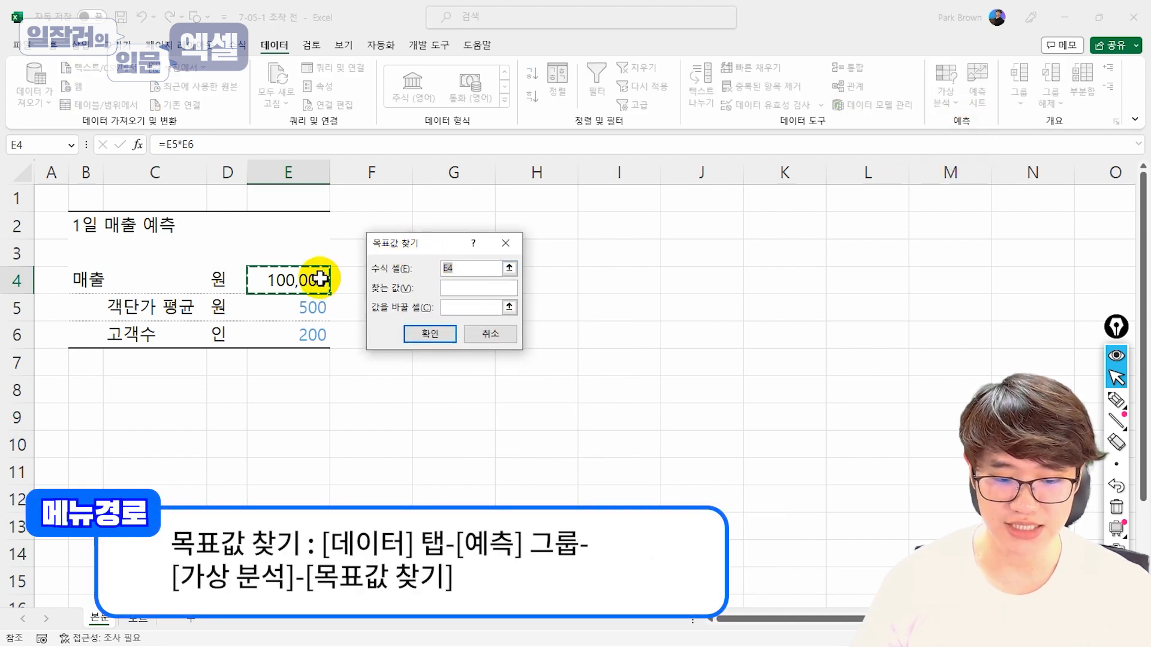
{"action": "left_click", "coordinate": [451, 289]}
{"action": "left_click", "coordinate": [454, 306]}
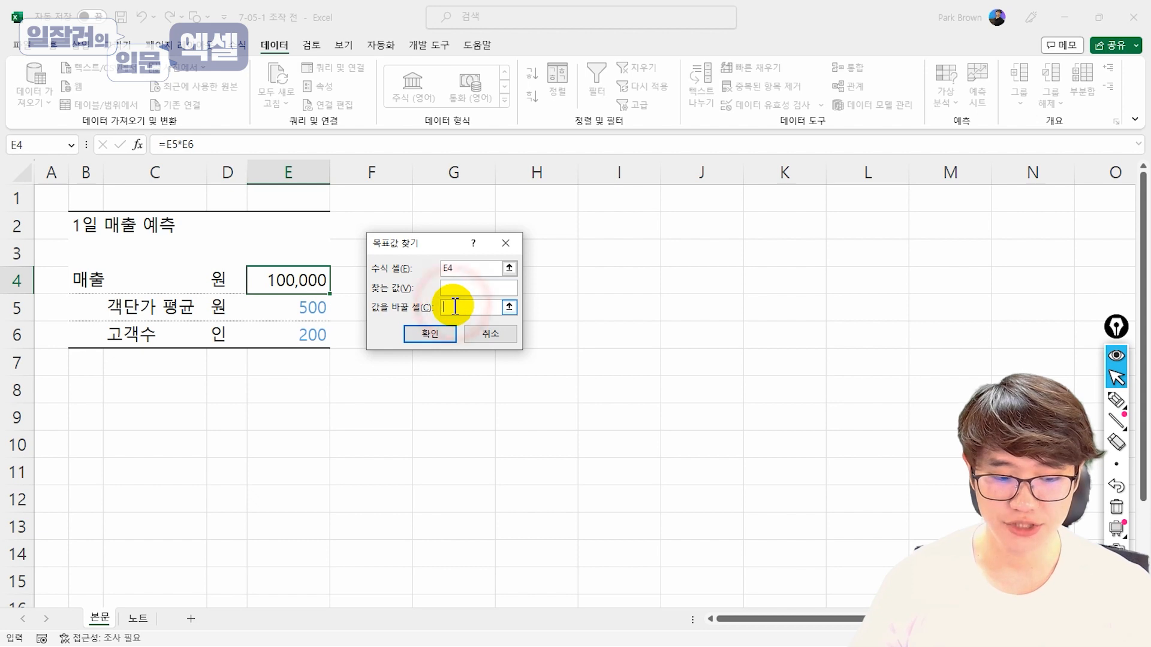
{"action": "left_click", "coordinate": [311, 335]}
{"action": "left_click", "coordinate": [463, 289]}
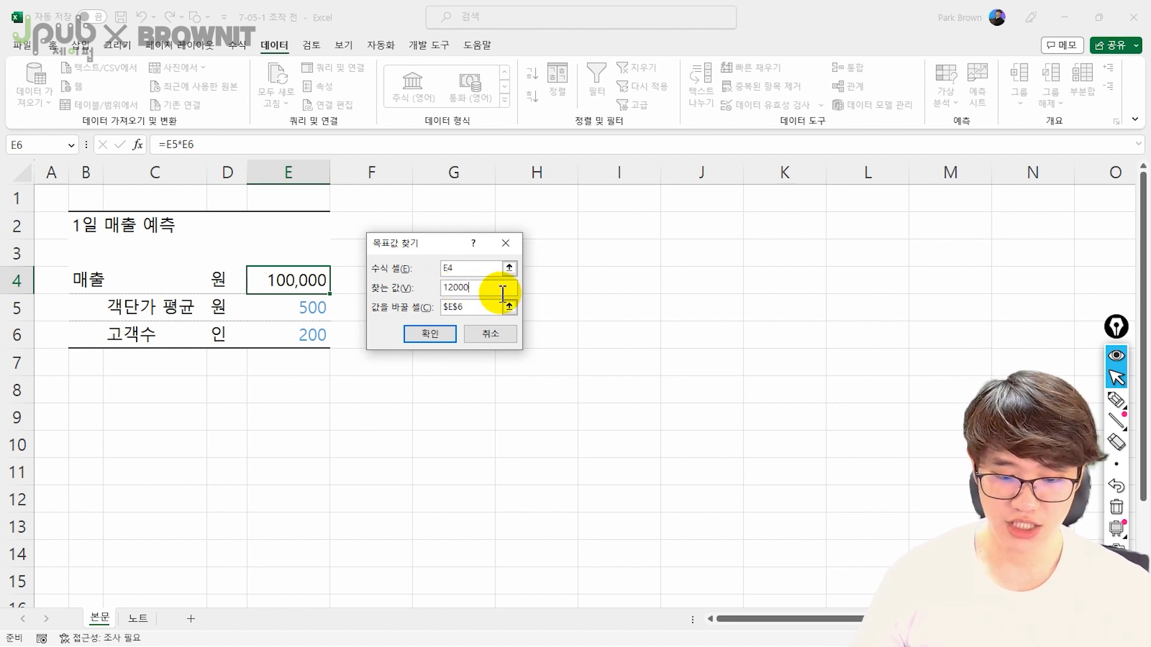
{"action": "left_click", "coordinate": [426, 333]}
{"action": "left_click_drag", "start_coordinate": [383, 239], "coordinate": [423, 240]}
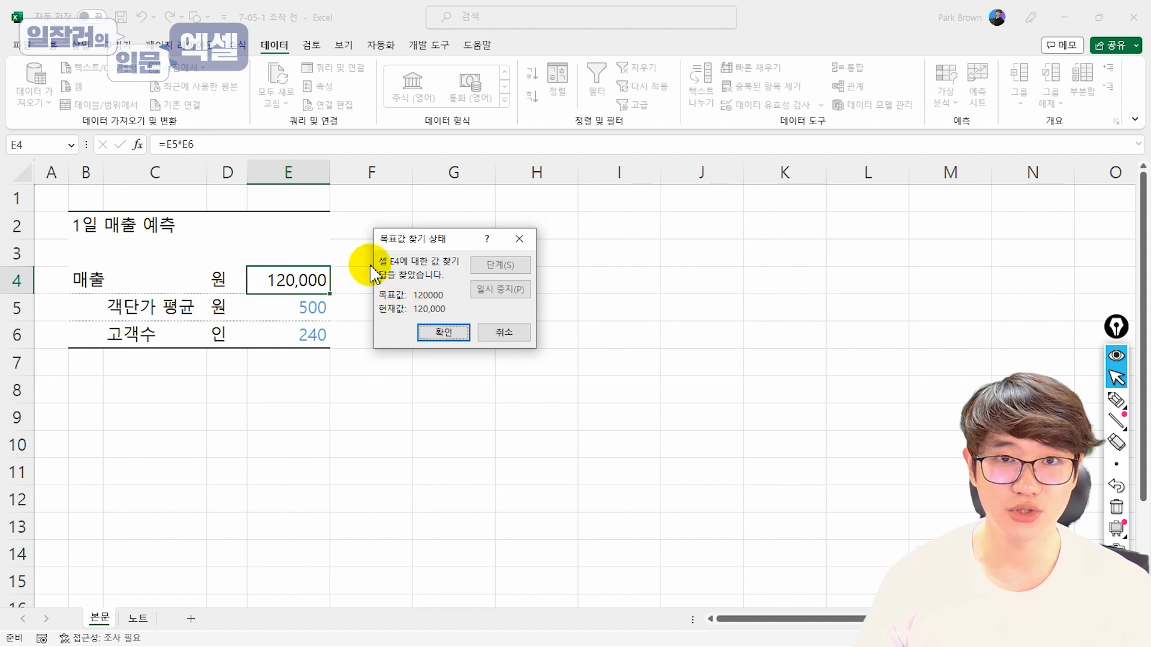
{"action": "left_click", "coordinate": [464, 330]}
Undo the Goal Seek result and review the daily sales forecast in B2:E6.
{"action": "key", "text": "ctrl+z"}
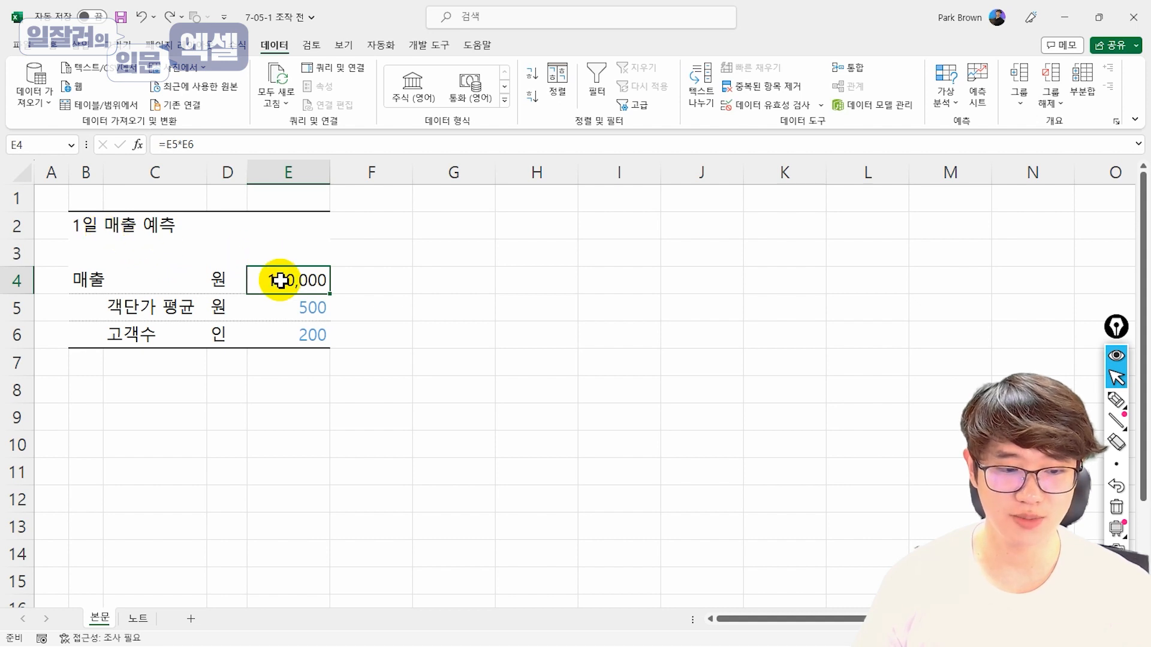
{"action": "left_click", "coordinate": [290, 334]}
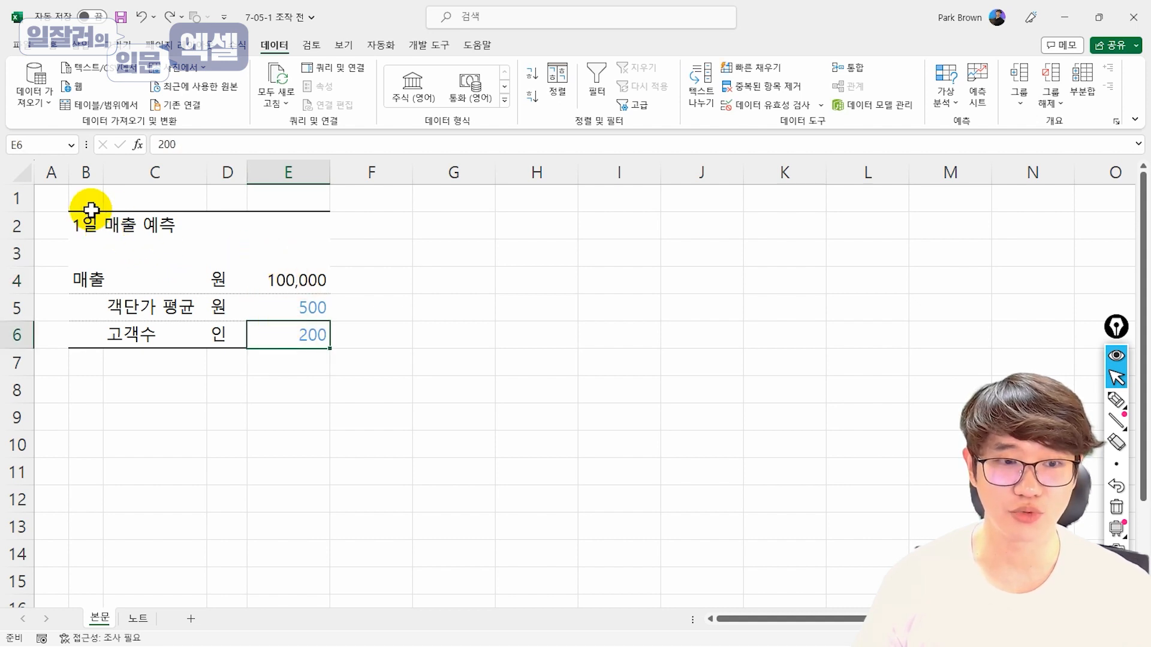
{"action": "left_click_drag", "start_coordinate": [78, 227], "coordinate": [302, 333]}
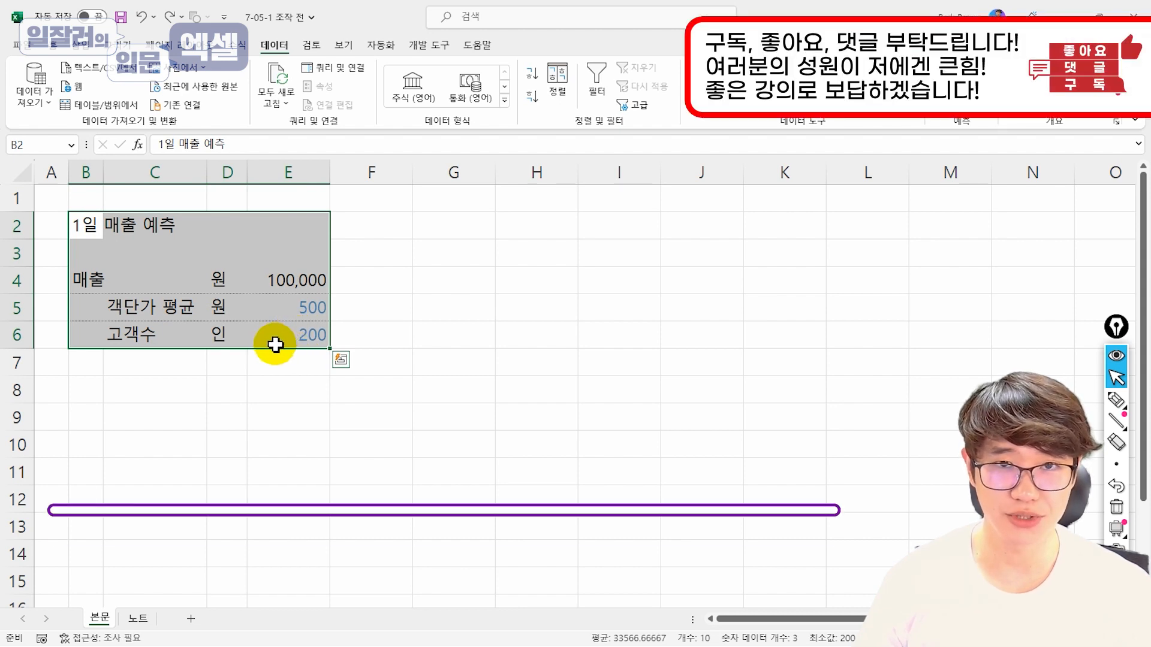
On the 노트 sheet, try Goal Seek to bring sales in F4 to 120000 by changing the customer count in F6.
{"action": "key", "text": "ctrl+Page_Down"}
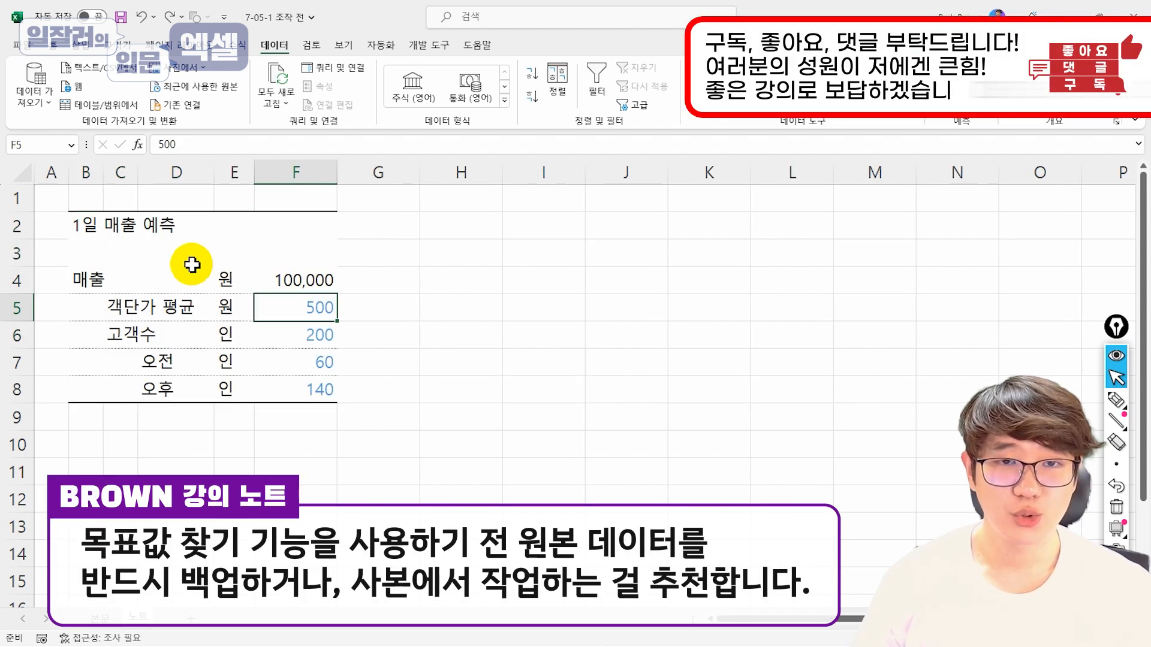
{"action": "left_click", "coordinate": [306, 280]}
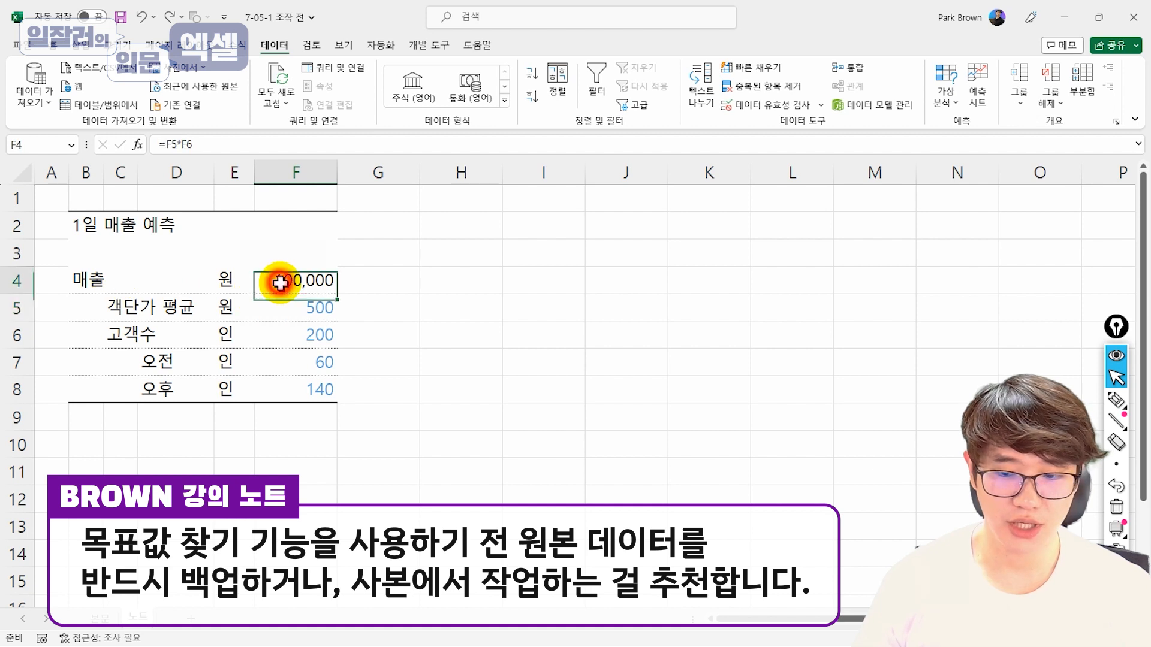
{"action": "left_click", "coordinate": [945, 90]}
{"action": "left_click", "coordinate": [971, 150]}
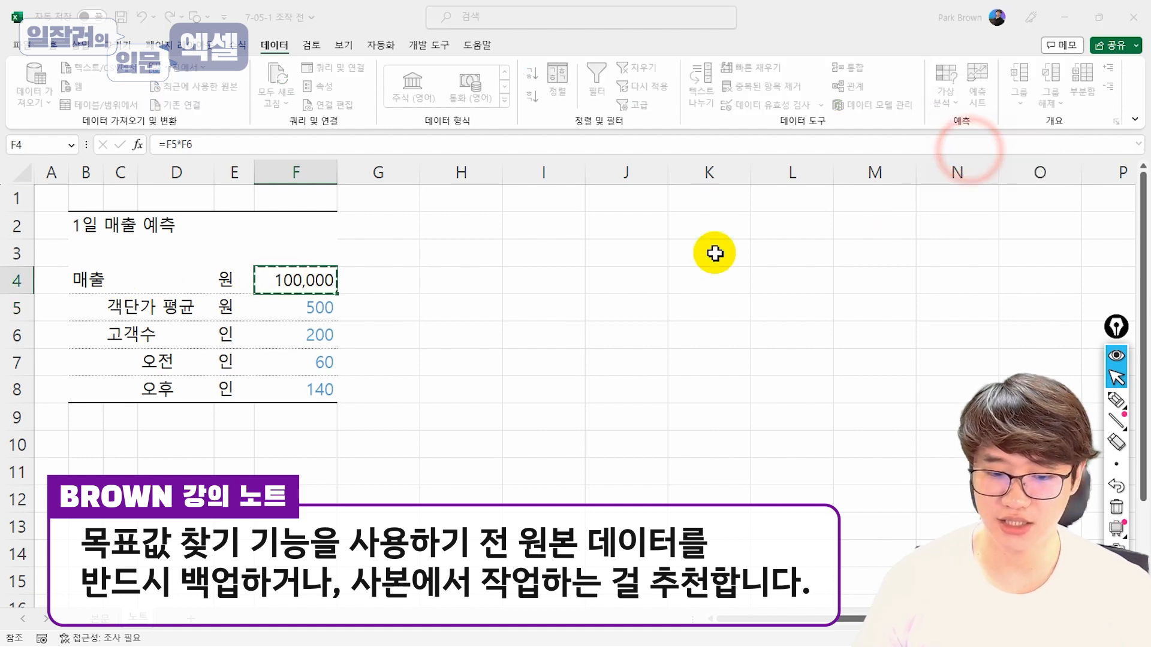
{"action": "left_click", "coordinate": [476, 284]}
{"action": "type", "text": "120000"}
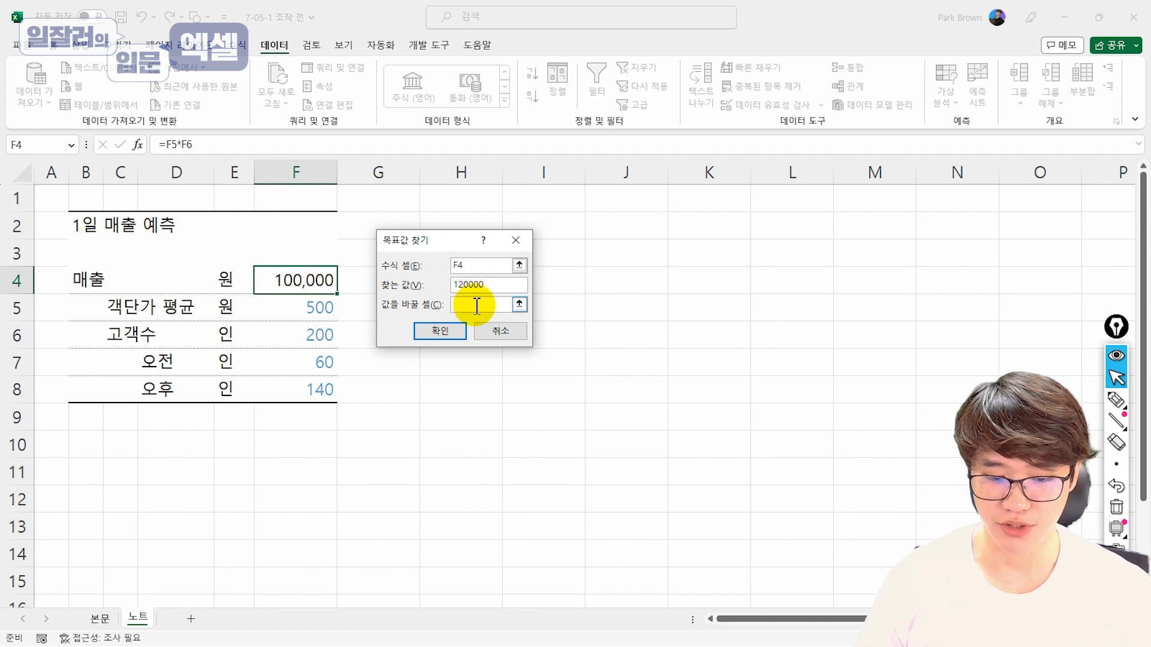
{"action": "left_click", "coordinate": [472, 304]}
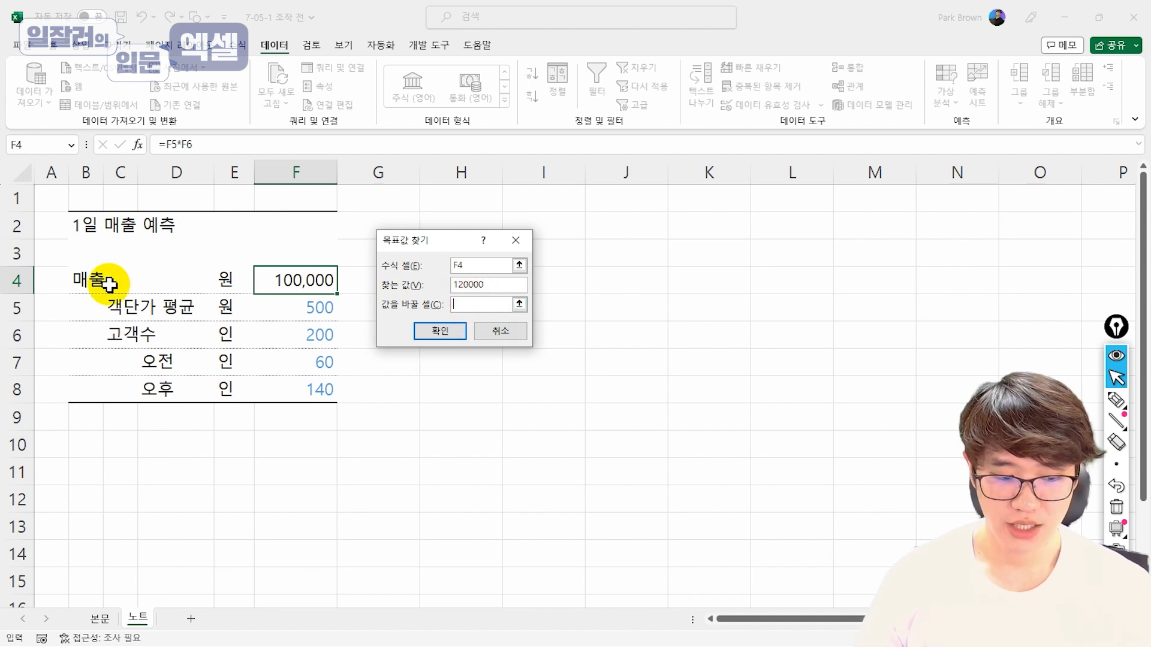
{"action": "left_click", "coordinate": [284, 326]}
{"action": "left_click", "coordinate": [439, 332]}
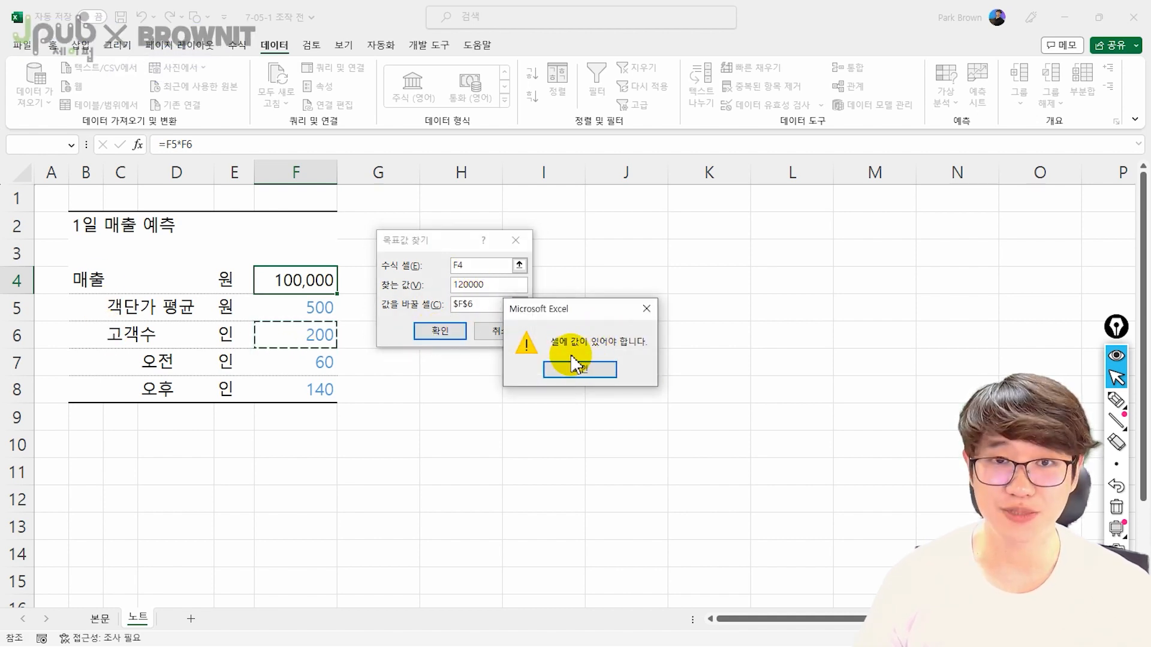
{"action": "left_click", "coordinate": [601, 372]}
{"action": "key", "text": "Escape"}
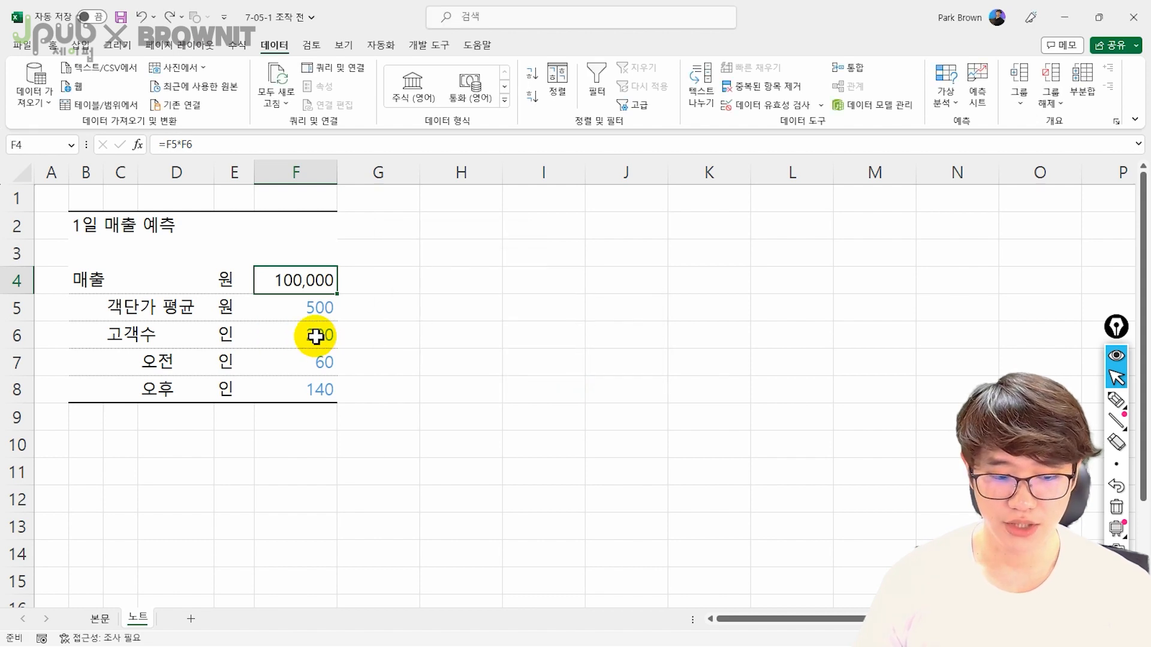
Inspect the customer count formula in F6 and the cells it references.
{"action": "left_click", "coordinate": [314, 335]}
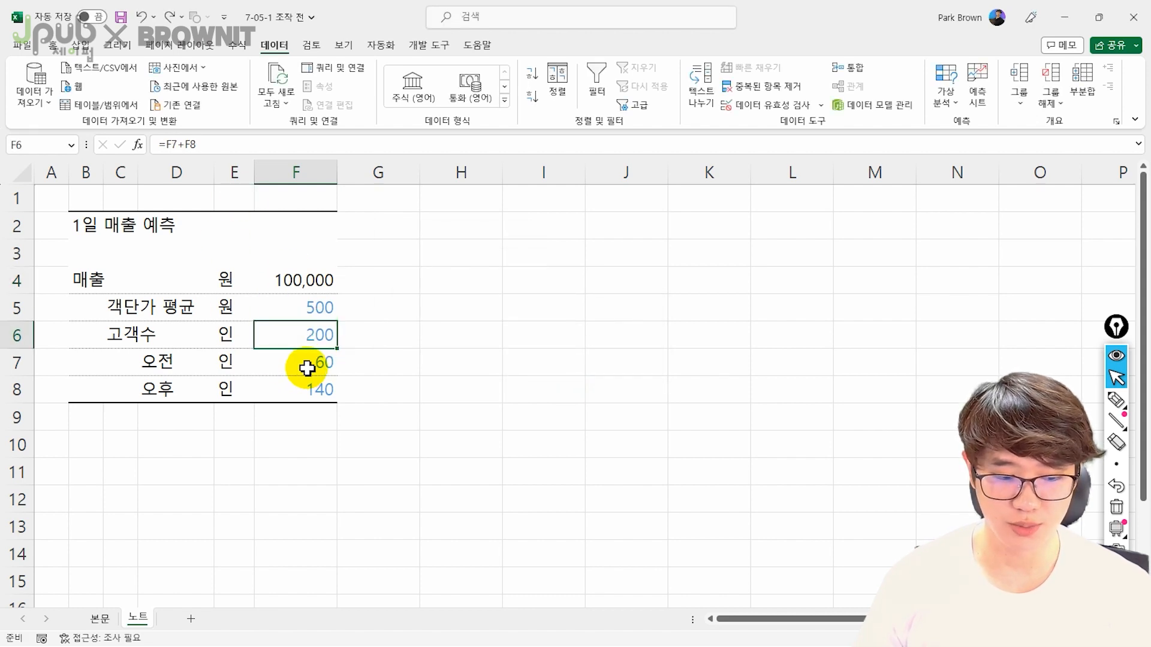
{"action": "left_click", "coordinate": [224, 145]}
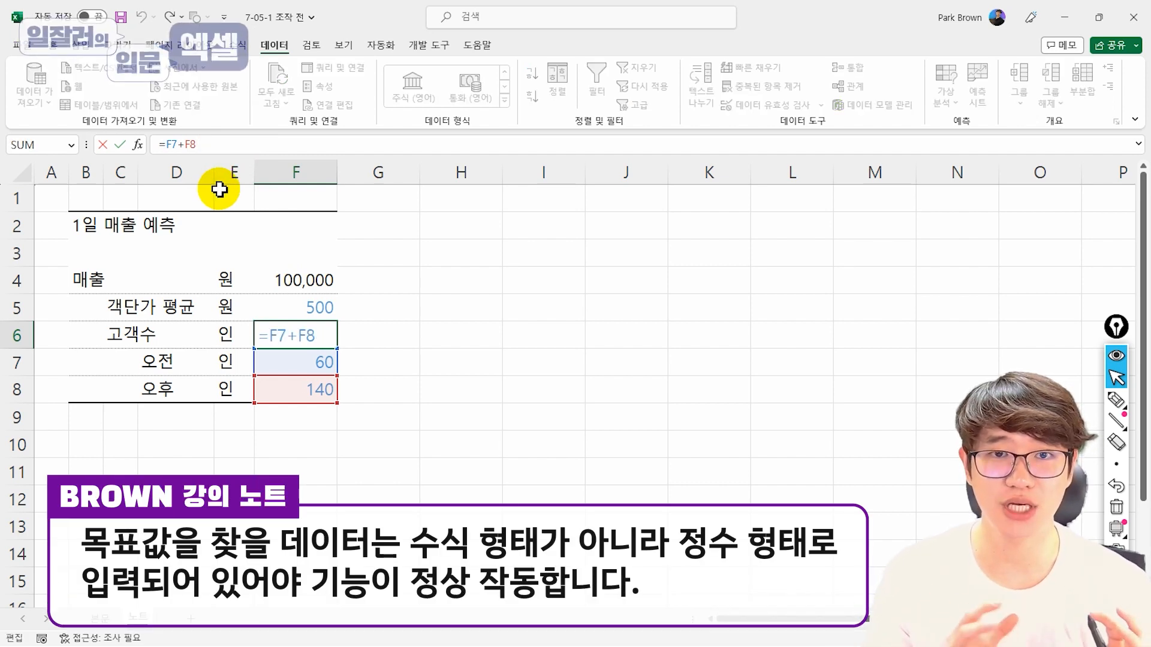
{"action": "key", "text": "Escape"}
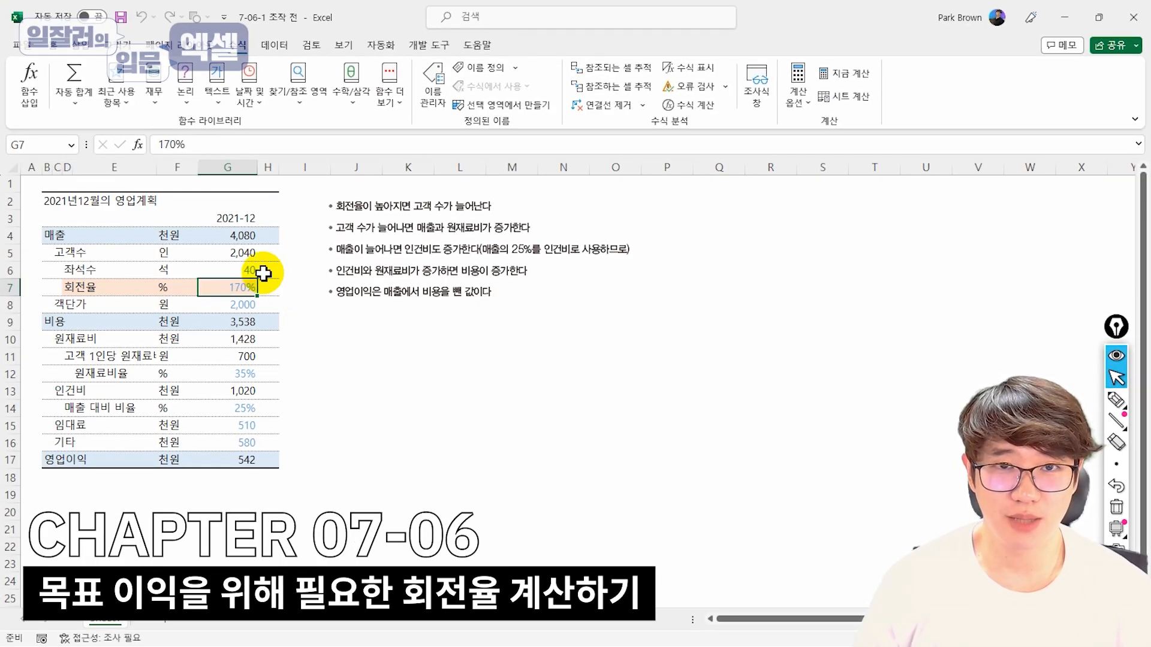
Review the December 2021 operating plan figures in column G, including the turnover rate in G7 and operating profit in G17.
{"action": "left_click_drag", "start_coordinate": [242, 235], "coordinate": [233, 445]}
{"action": "left_click", "coordinate": [342, 356]}
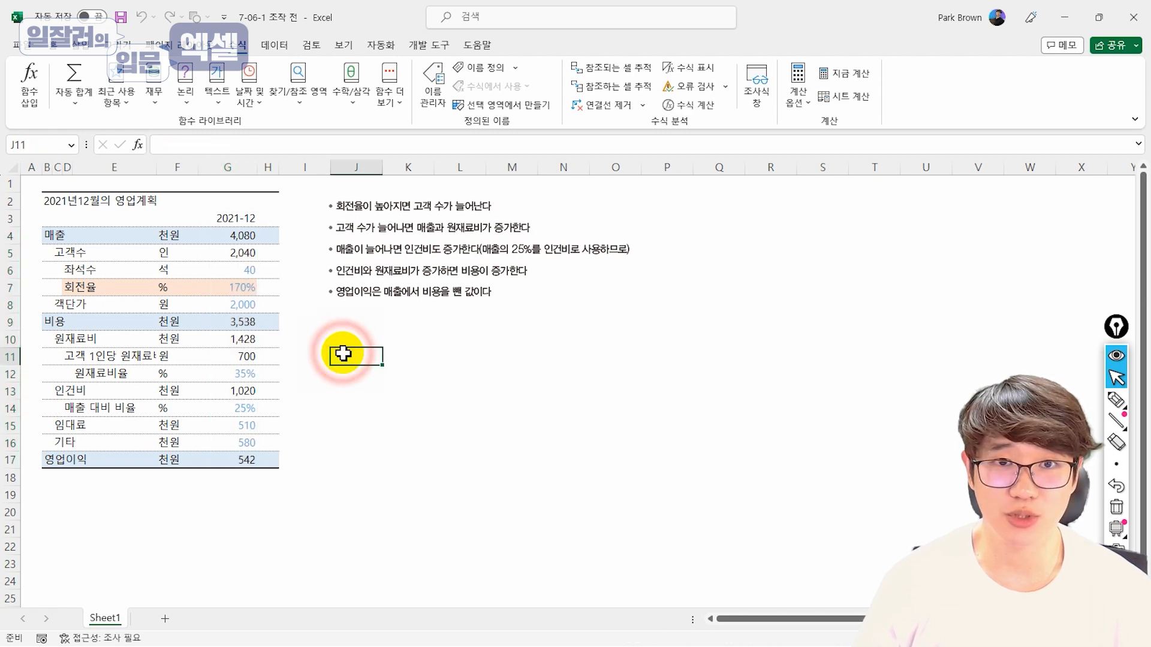
{"action": "left_click", "coordinate": [238, 289]}
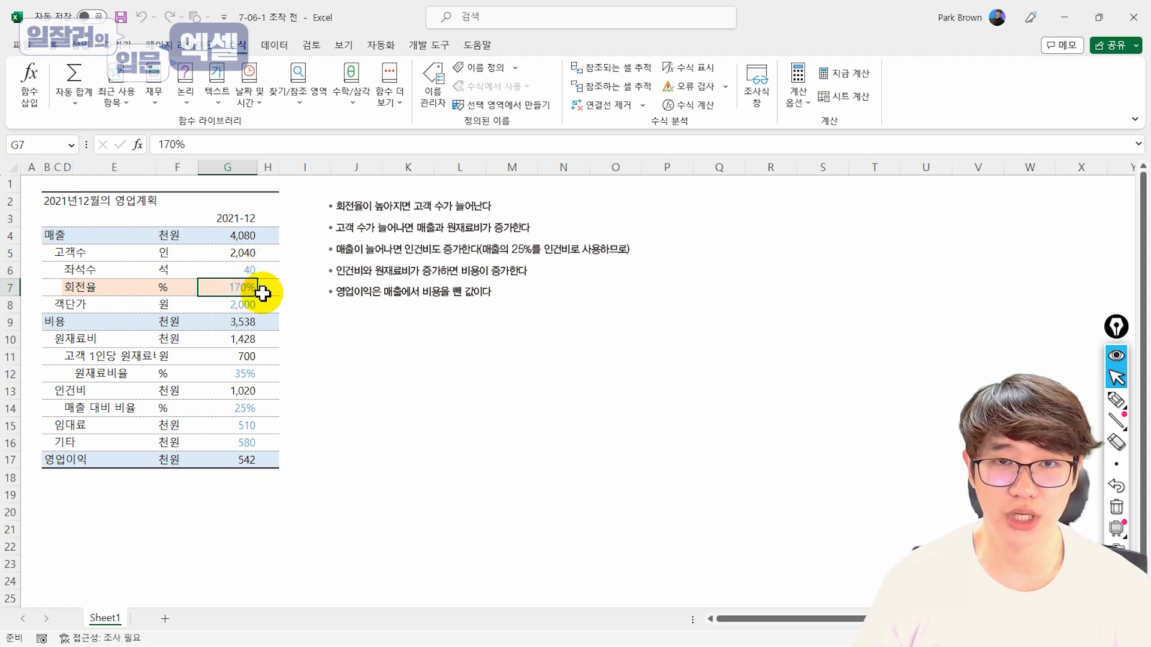
{"action": "left_click", "coordinate": [238, 457]}
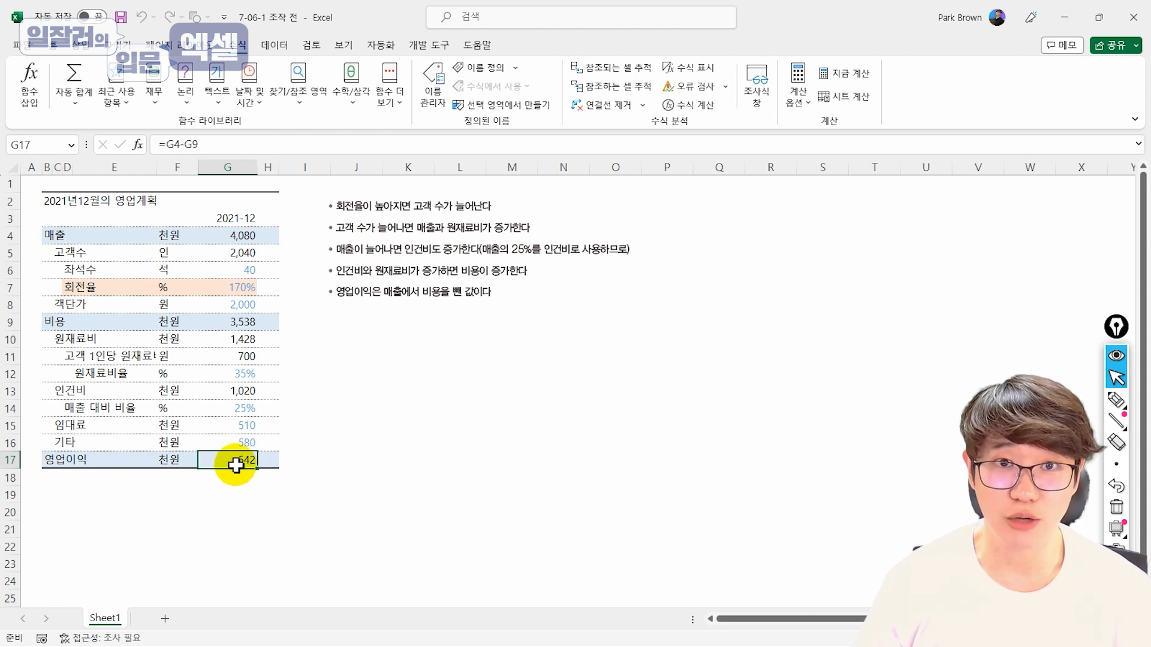
Test turnover rates of 200% and 210% in G7 of the operating plan.
{"action": "left_click", "coordinate": [241, 288]}
{"action": "type", "text": "200"}
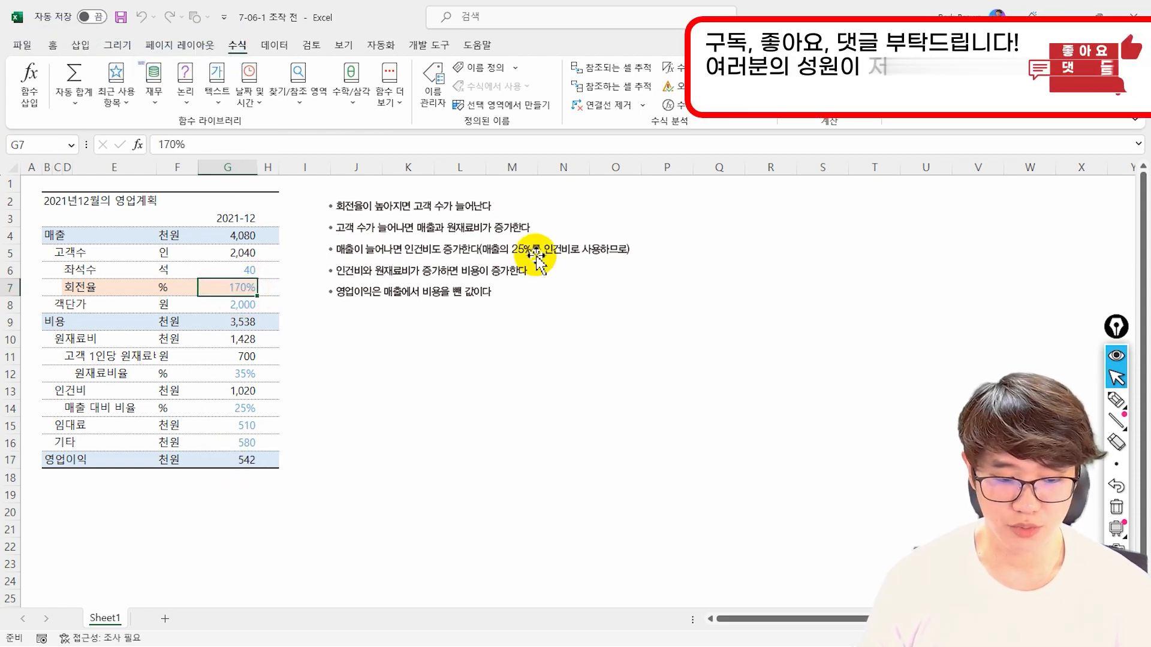
{"action": "key", "text": "Return"}
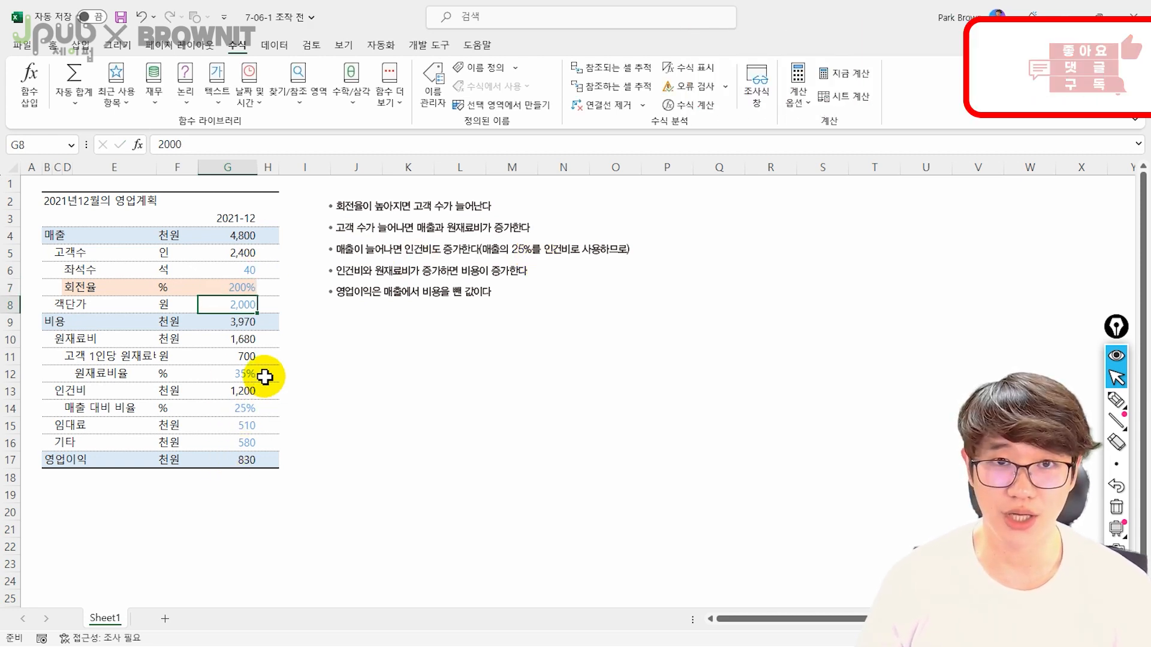
{"action": "key", "text": "Up"}
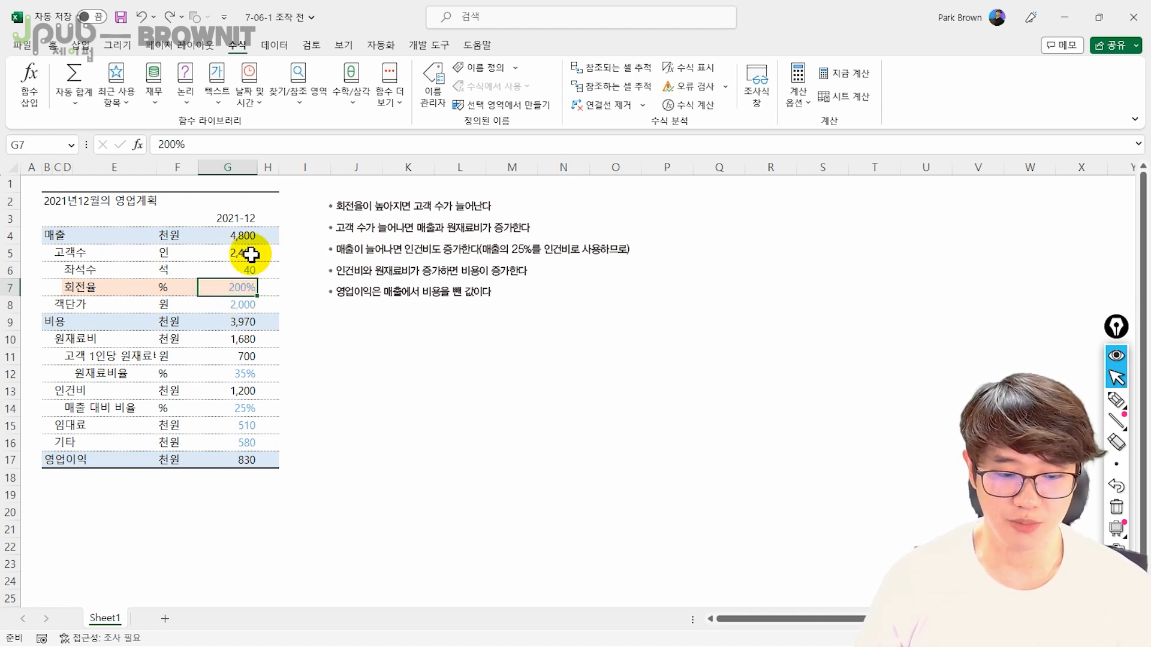
{"action": "type", "text": "210"}
{"action": "key", "text": "Return"}
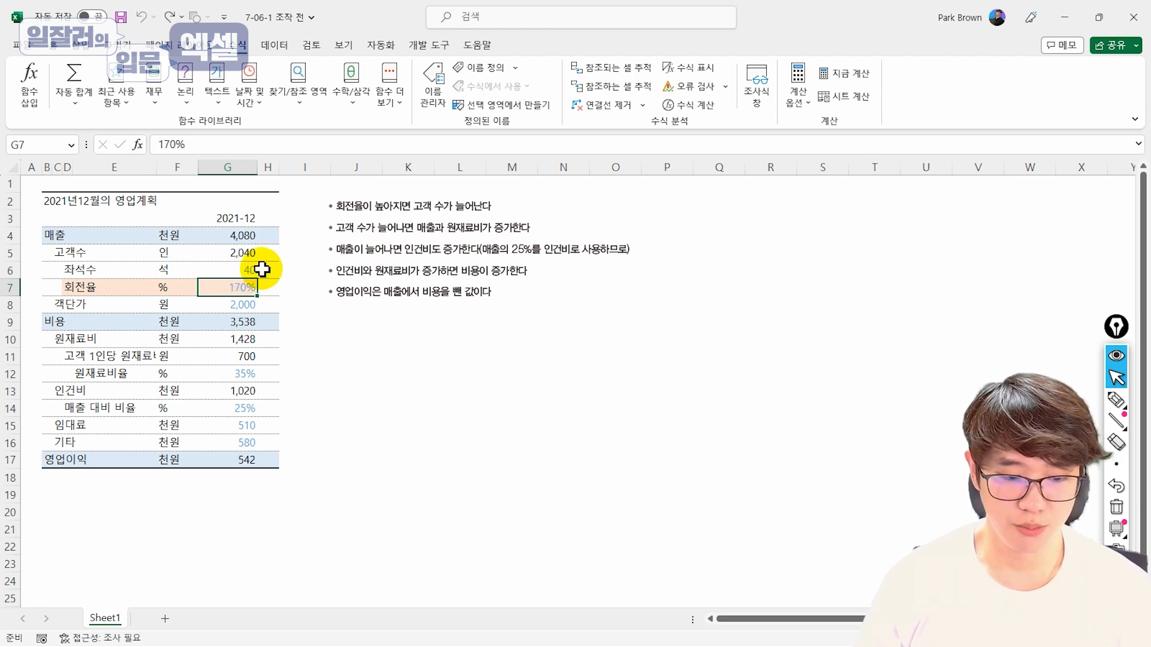
Run Goal Seek to bring operating profit in G17 to 1000 by changing the turnover rate in G7.
{"action": "left_click", "coordinate": [244, 461]}
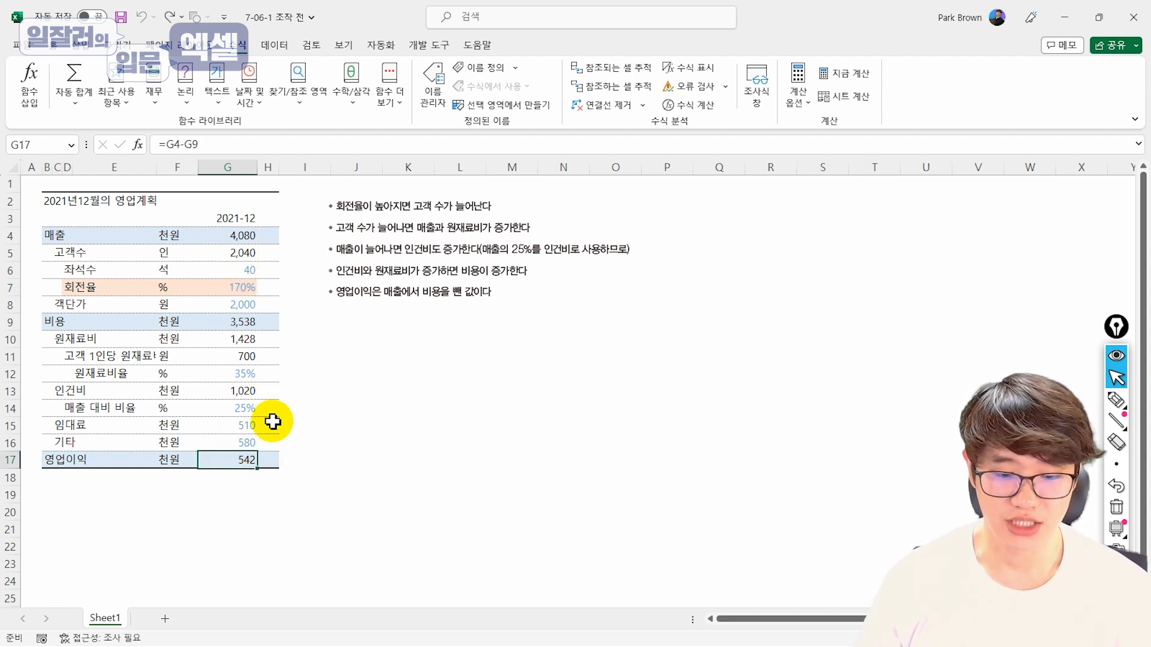
{"action": "left_click", "coordinate": [275, 45]}
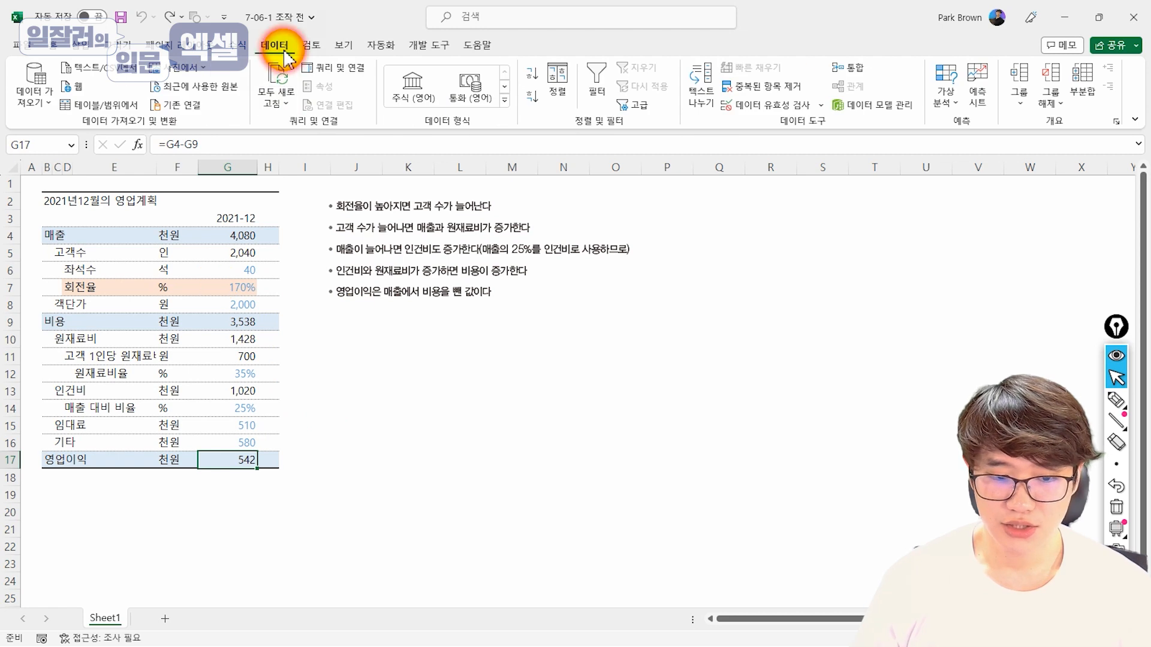
{"action": "left_click", "coordinate": [944, 106]}
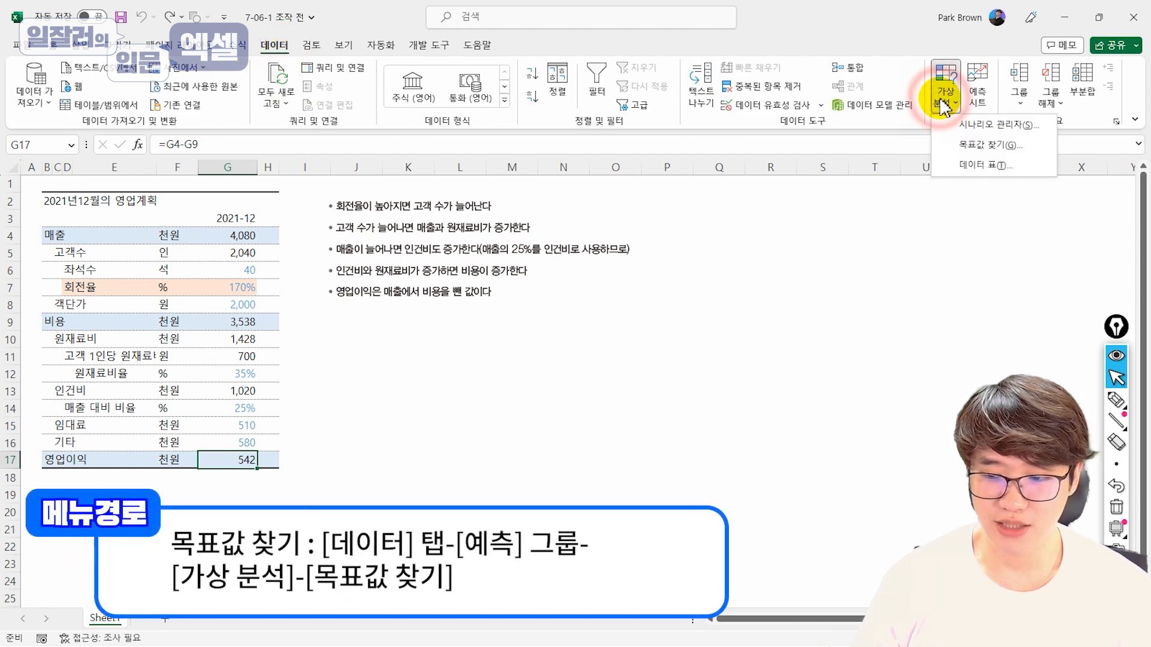
{"action": "left_click", "coordinate": [959, 145]}
{"action": "left_click_drag", "start_coordinate": [440, 245], "coordinate": [394, 328]}
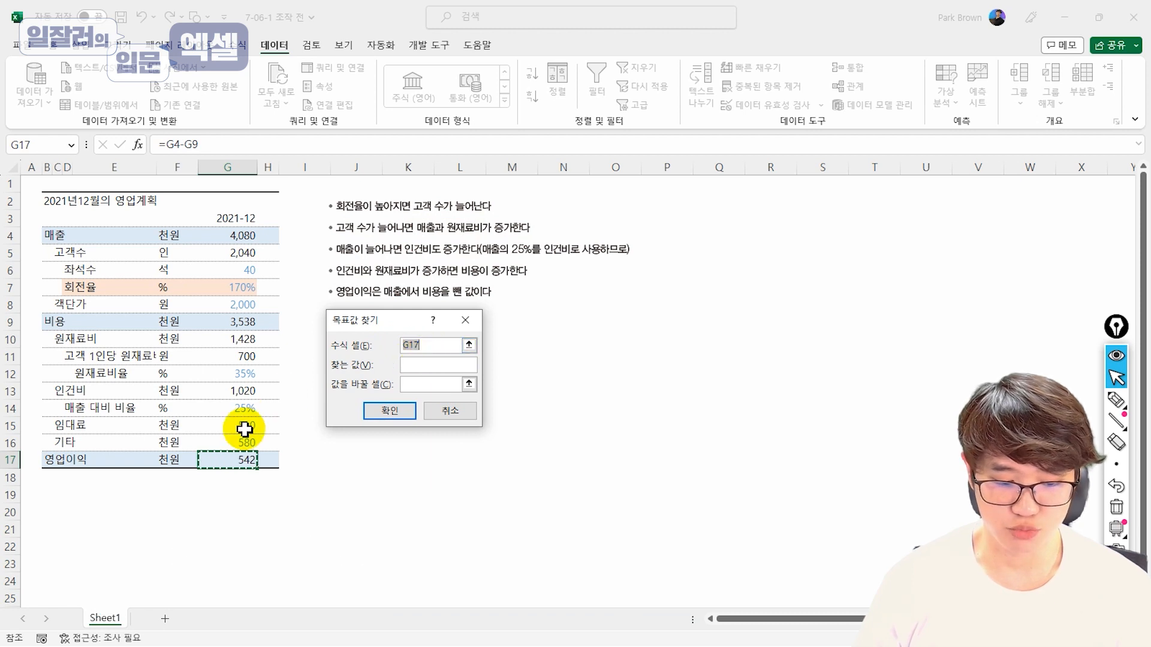
{"action": "left_click", "coordinate": [419, 385]}
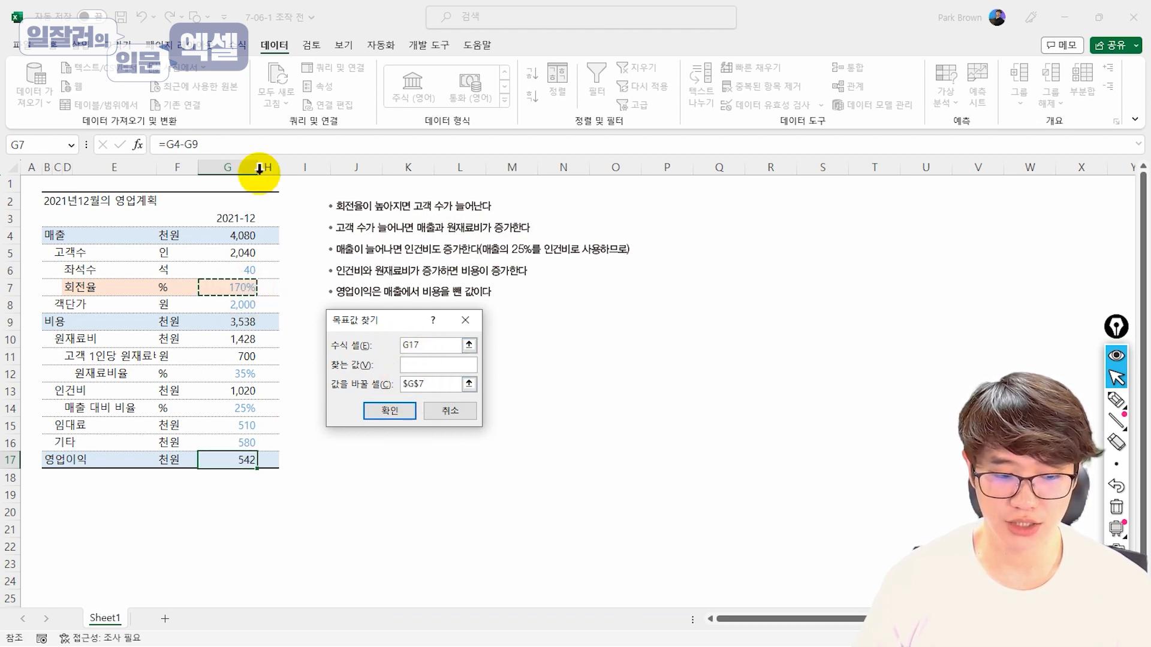
{"action": "left_click", "coordinate": [430, 364]}
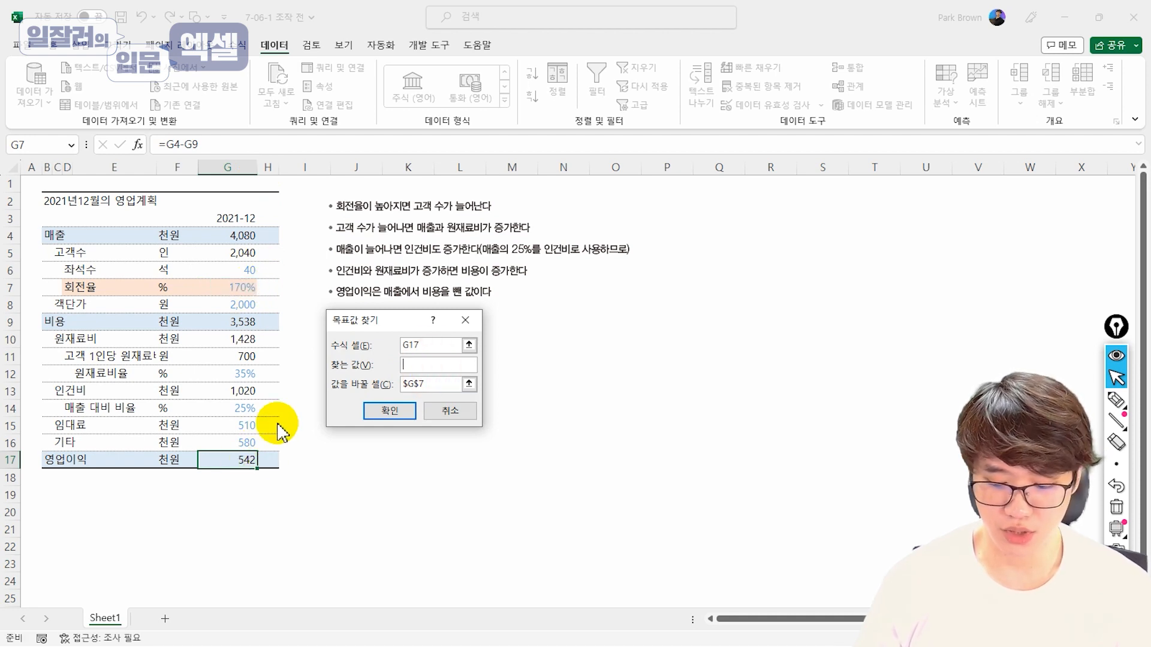
{"action": "left_click", "coordinate": [391, 412]}
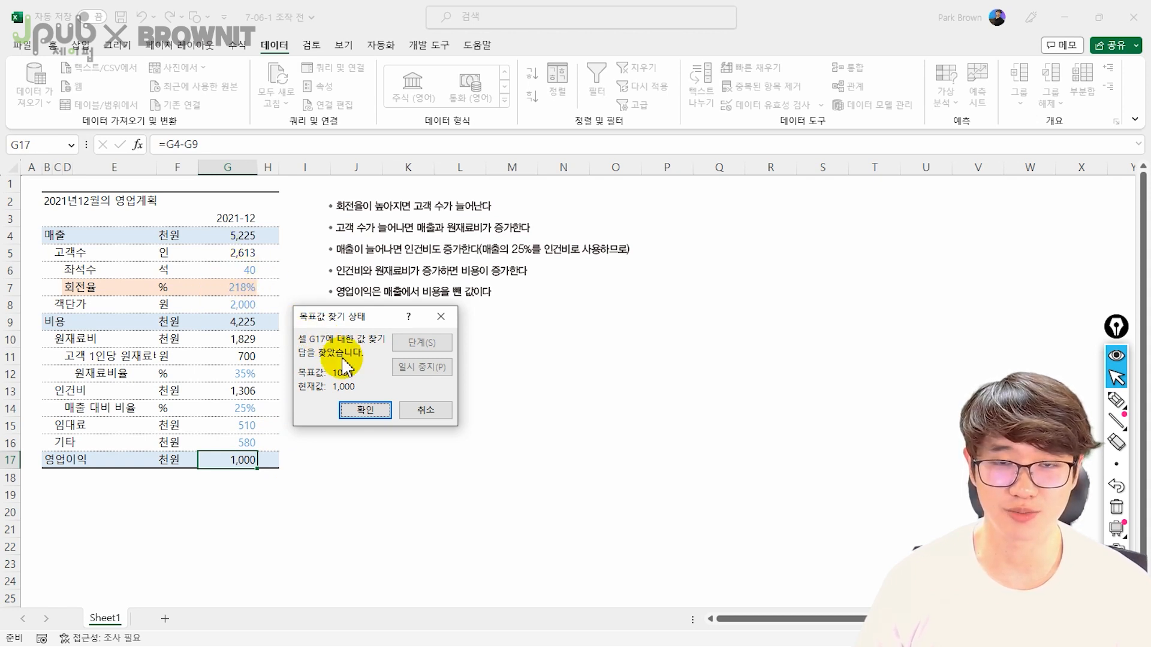
{"action": "left_click", "coordinate": [366, 410]}
Review the Goal Seek results in G4:G17 and undo them.
{"action": "left_click_drag", "start_coordinate": [243, 235], "coordinate": [251, 463]}
{"action": "key", "text": "ctrl+z"}
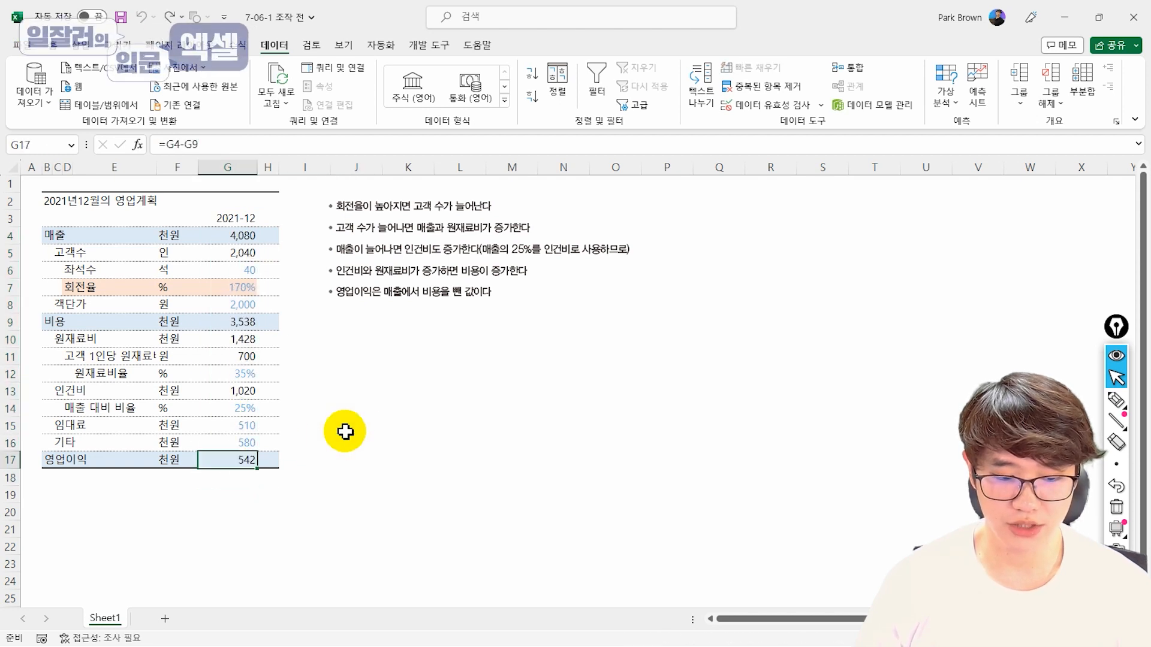
{"action": "left_click", "coordinate": [372, 338]}
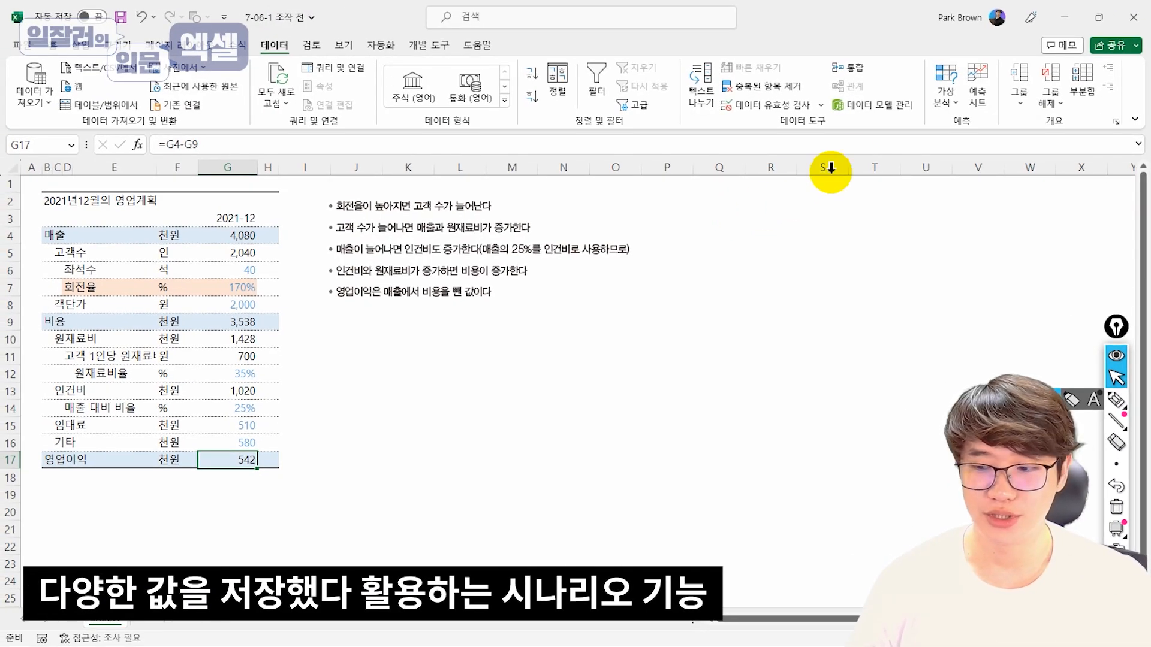
Edit the scenario 원재료비율 35%, 인건비 25%인 경우, setting G12 to 0.5 and G14 to 0.3, and show it in the operating plan.
{"action": "left_click", "coordinate": [947, 95]}
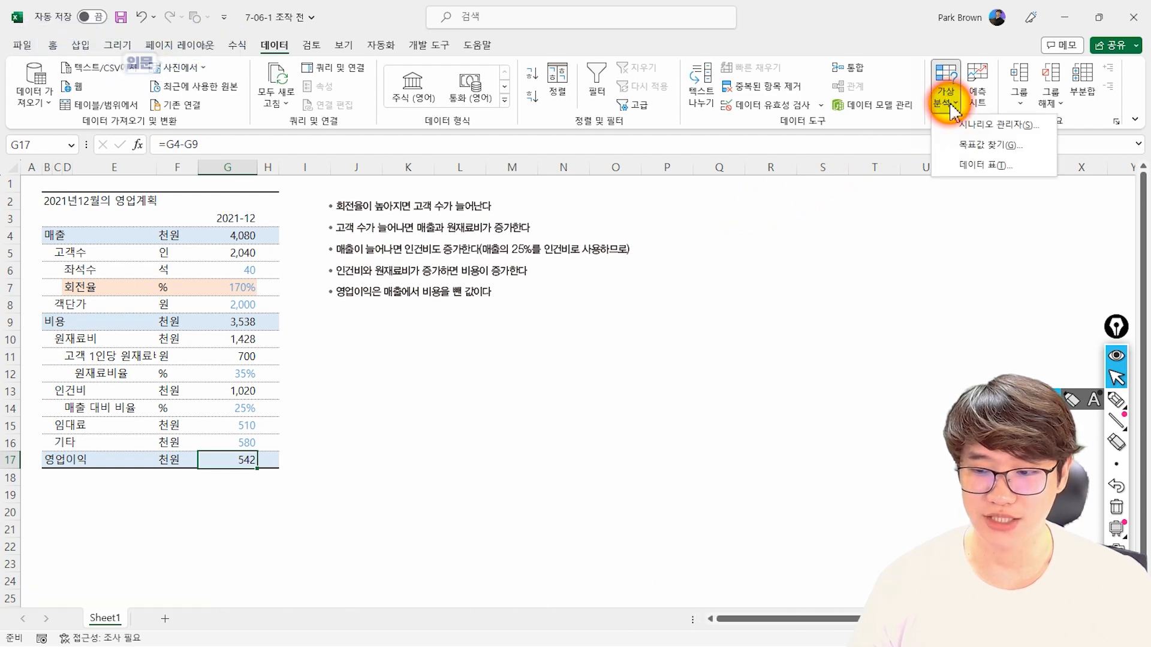
{"action": "left_click", "coordinate": [983, 116]}
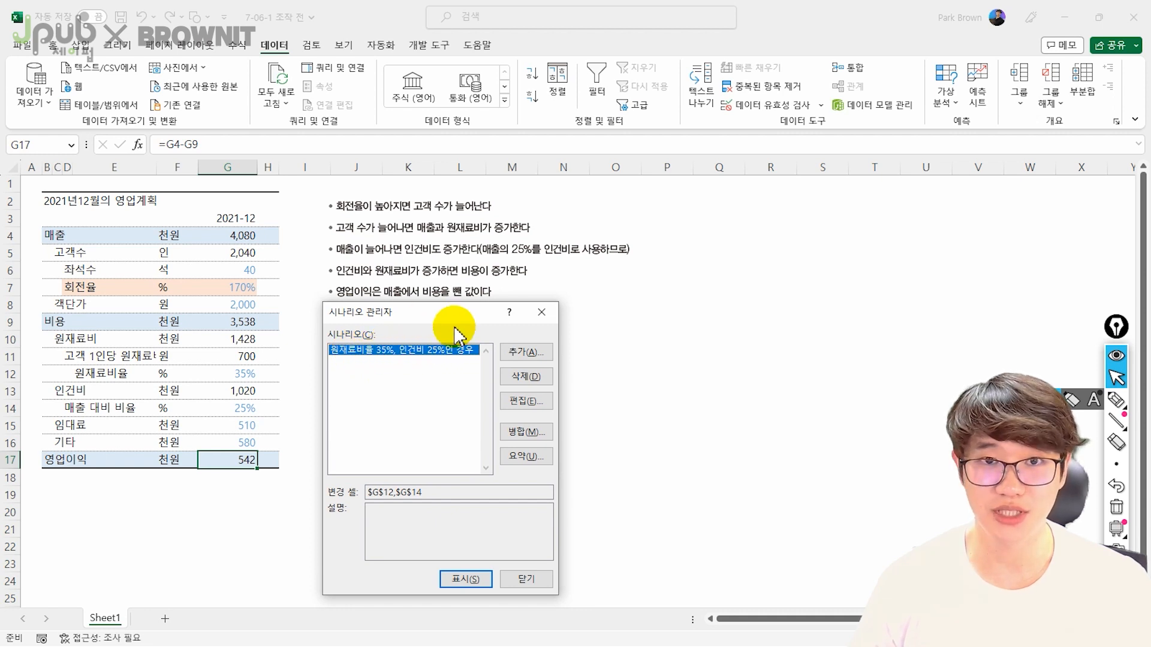
{"action": "left_click", "coordinate": [526, 401]}
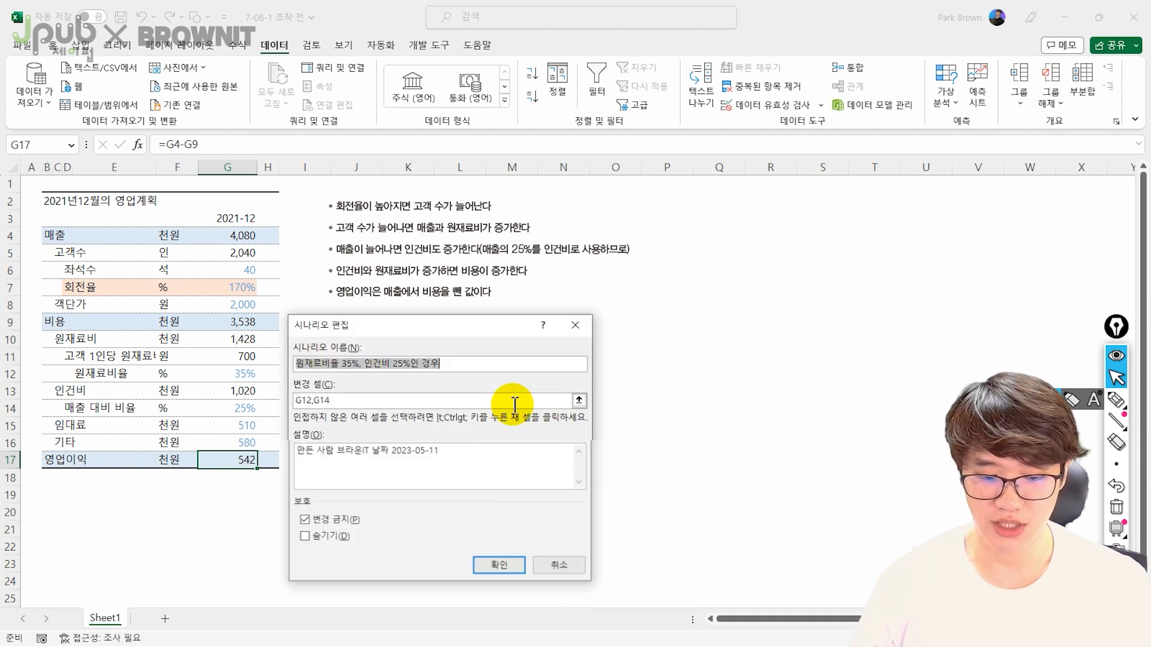
{"action": "left_click", "coordinate": [389, 395]}
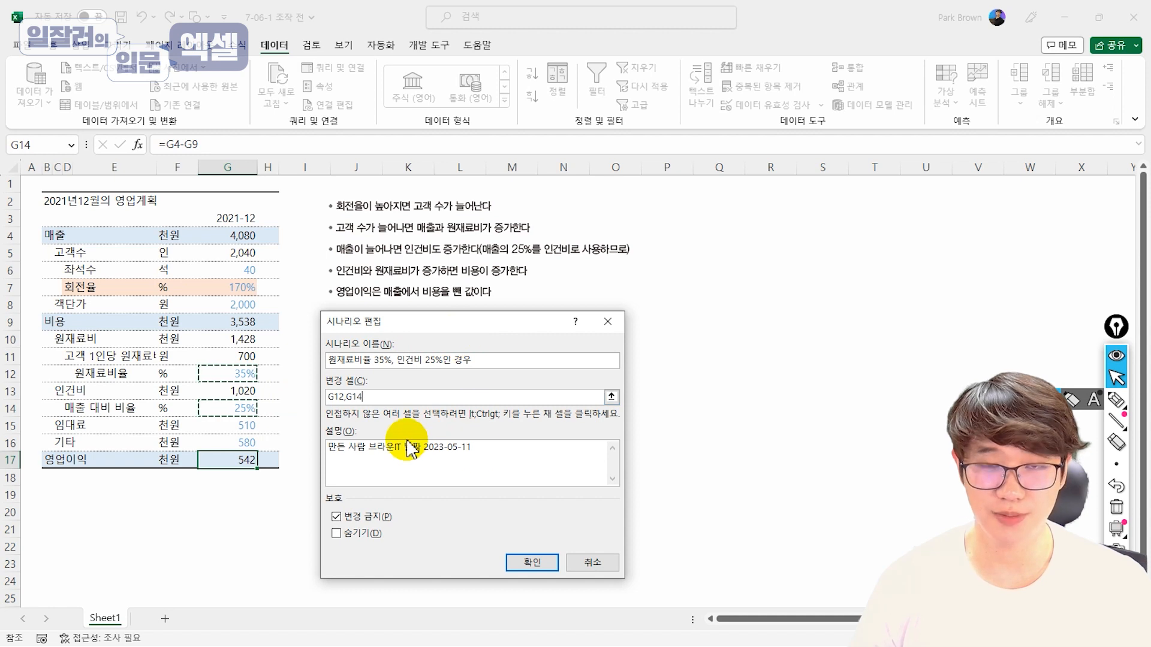
{"action": "left_click", "coordinate": [530, 562]}
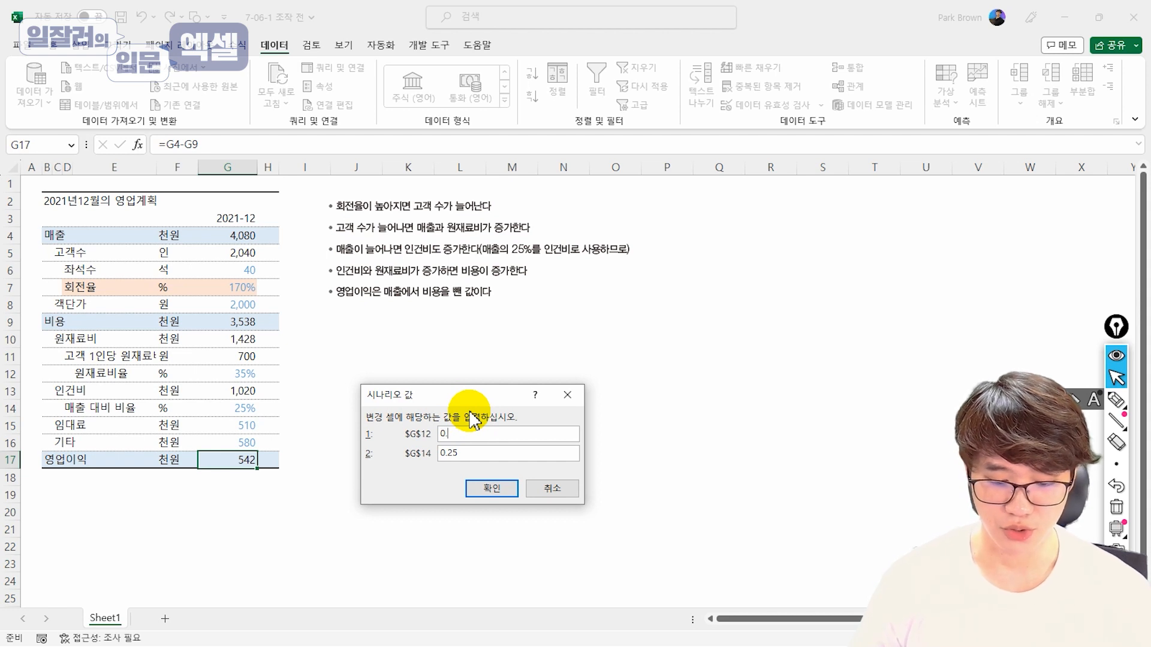
{"action": "key", "text": "Return"}
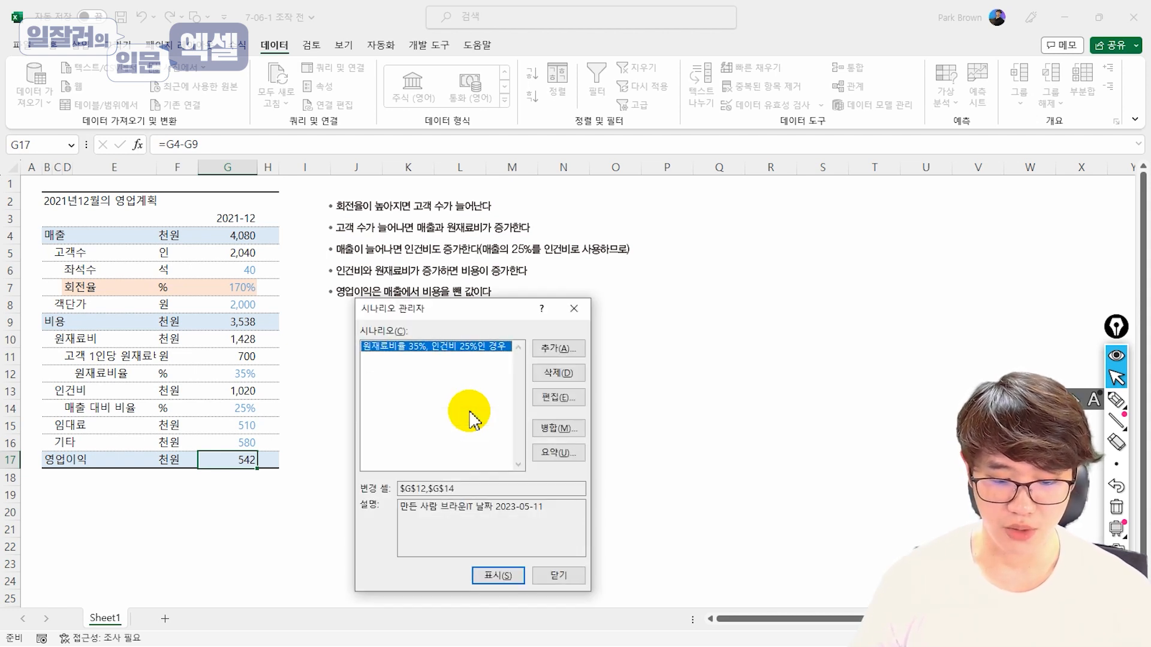
{"action": "left_click", "coordinate": [498, 575]}
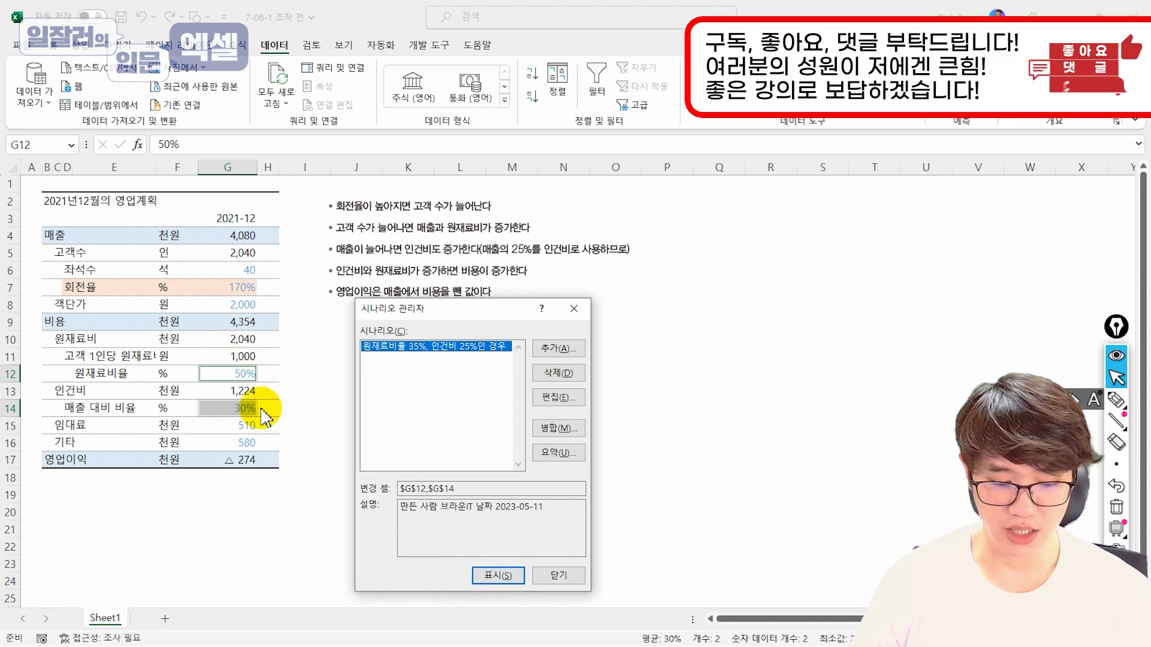
{"action": "left_click", "coordinate": [559, 576]}
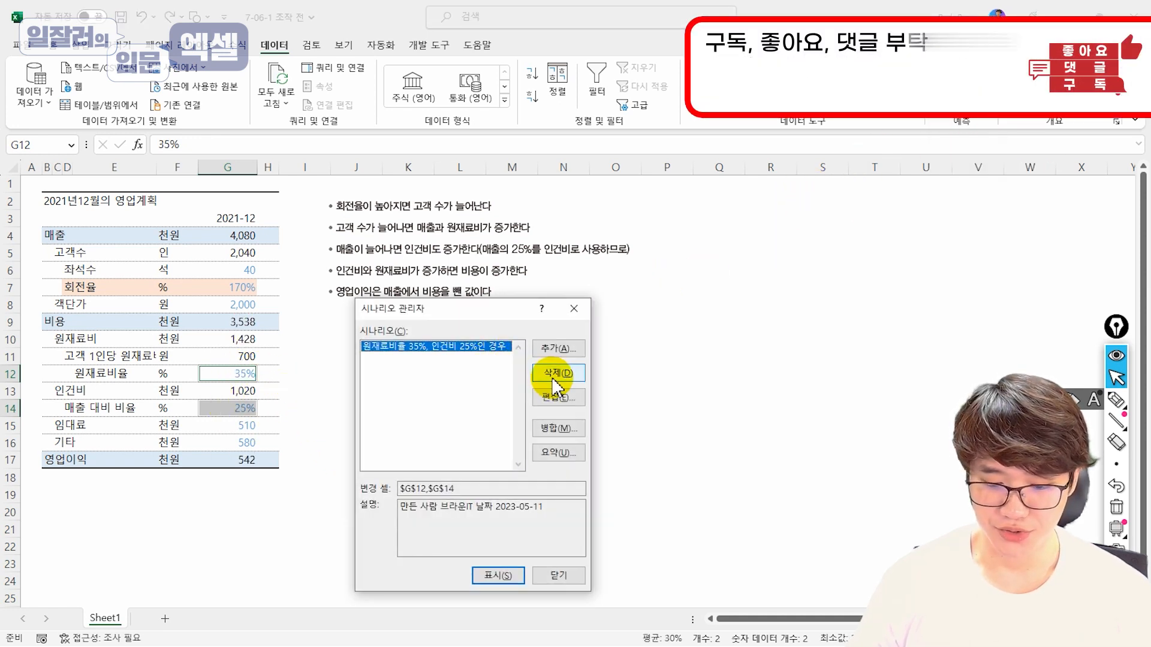
Edit the scenario 원재료비율 35%, 인건비 25%인 경우, setting G12 to 0.35 and G14 to 0.25.
{"action": "left_click", "coordinate": [558, 398]}
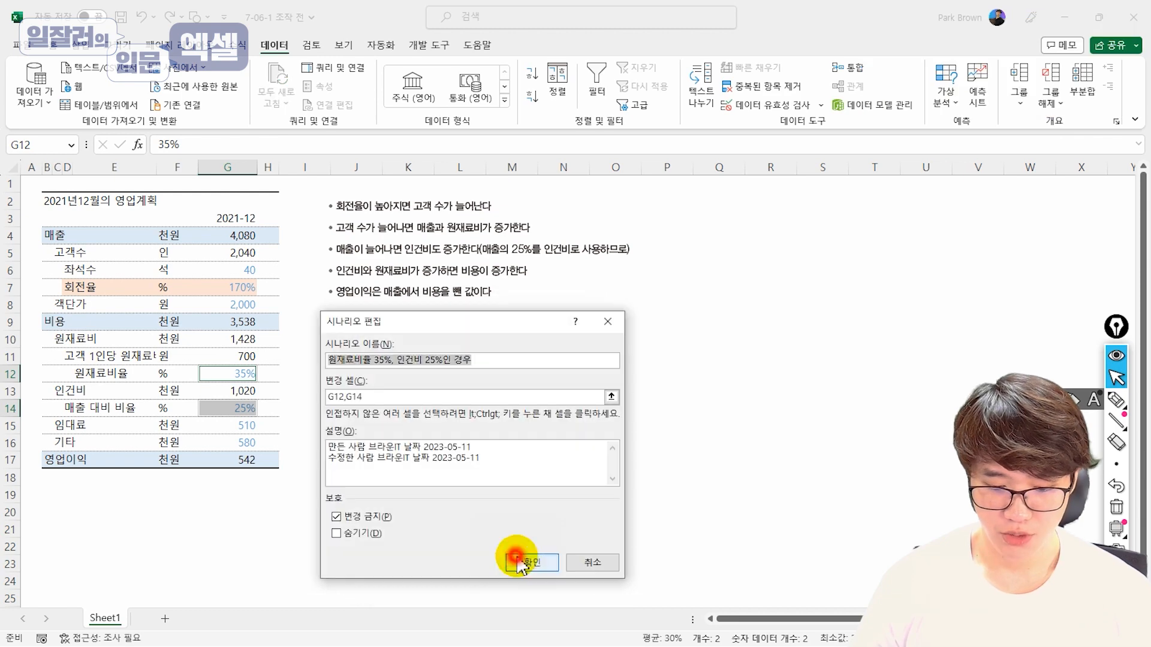
{"action": "left_click", "coordinate": [516, 624]}
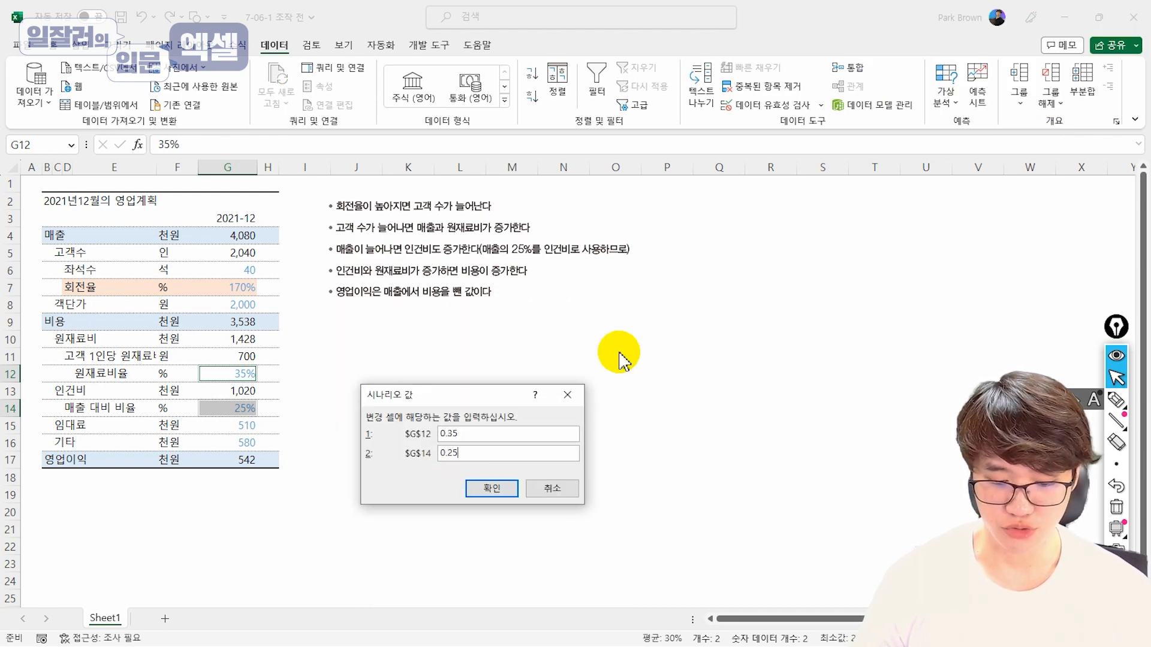
{"action": "key", "text": "Return"}
Add a scenario named 원재료비율 40%, 매출대비 30% with G12 at 0.4 and G14 at 0.3.
{"action": "left_click", "coordinate": [560, 342]}
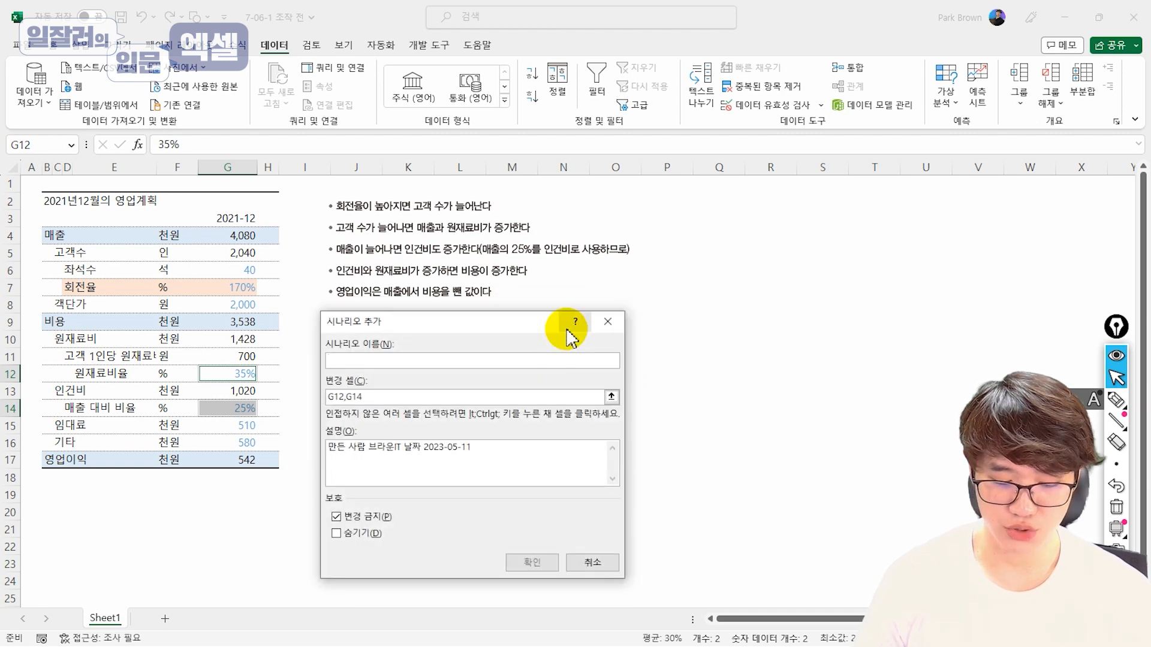
{"action": "type", "text": "원재료비율 40%, 매출대비 30%"}
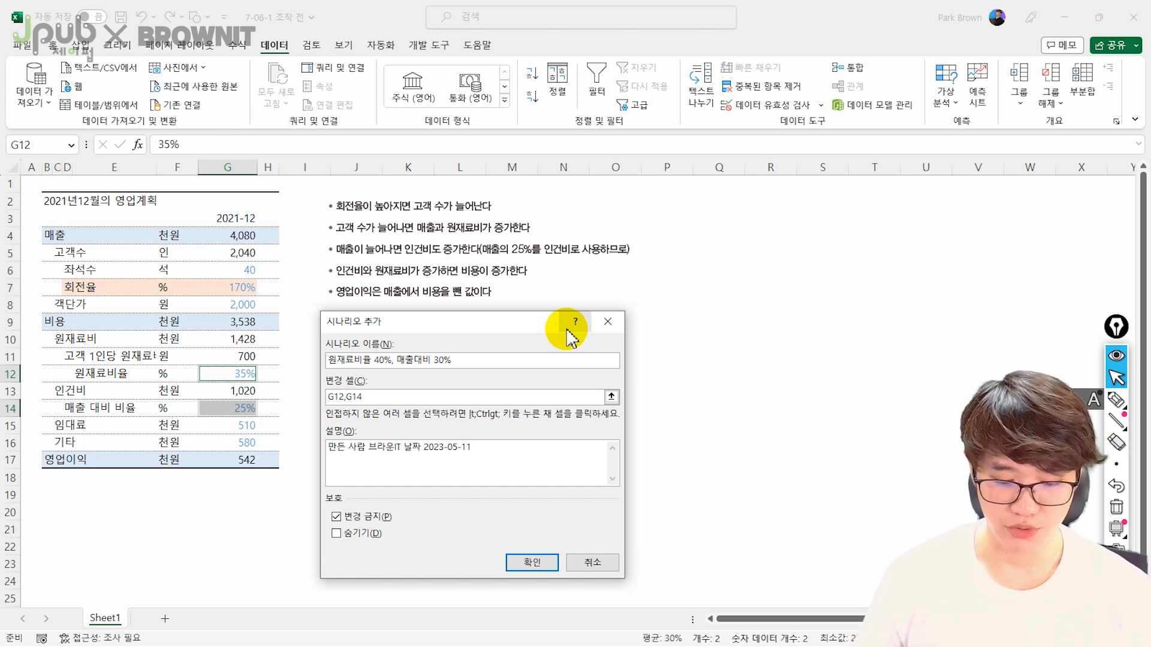
{"action": "left_click", "coordinate": [545, 560]}
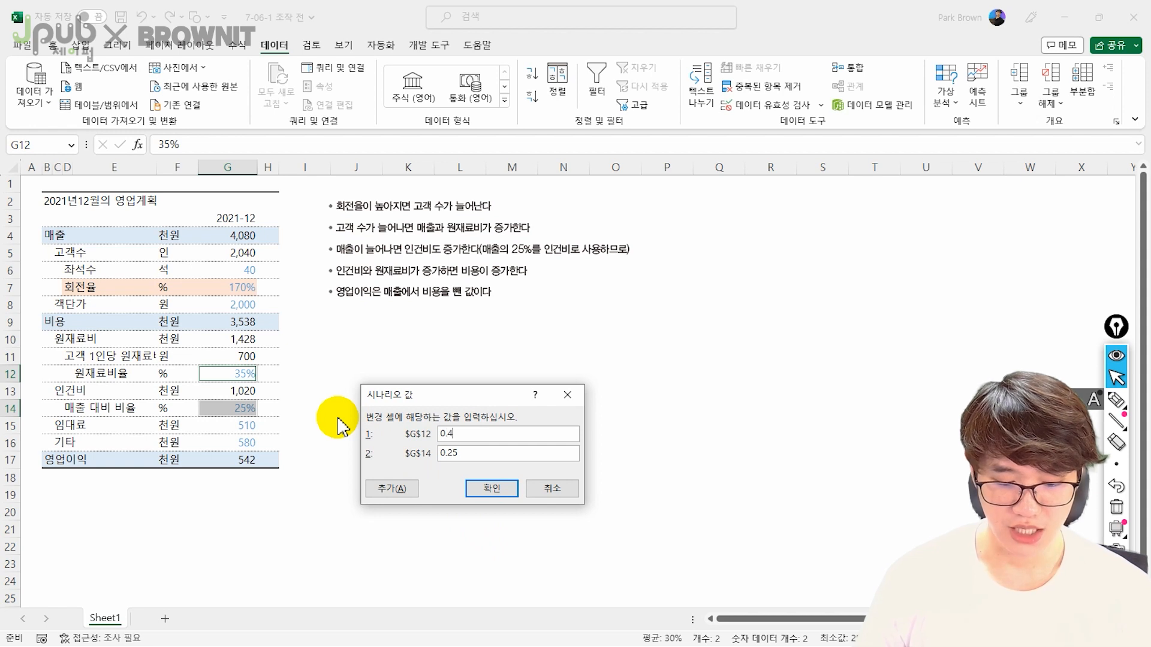
{"action": "left_click", "coordinate": [492, 488]}
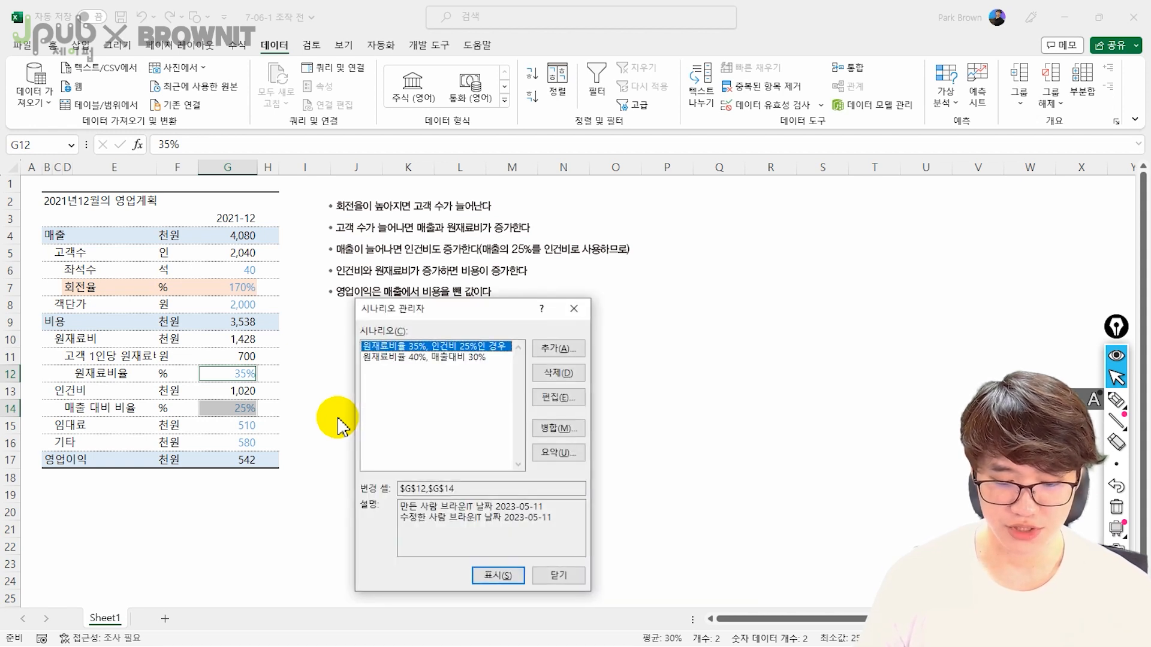
Compare the two scenarios by showing them alternately in the operating plan, and close the Scenario Manager.
{"action": "left_click", "coordinate": [501, 579]}
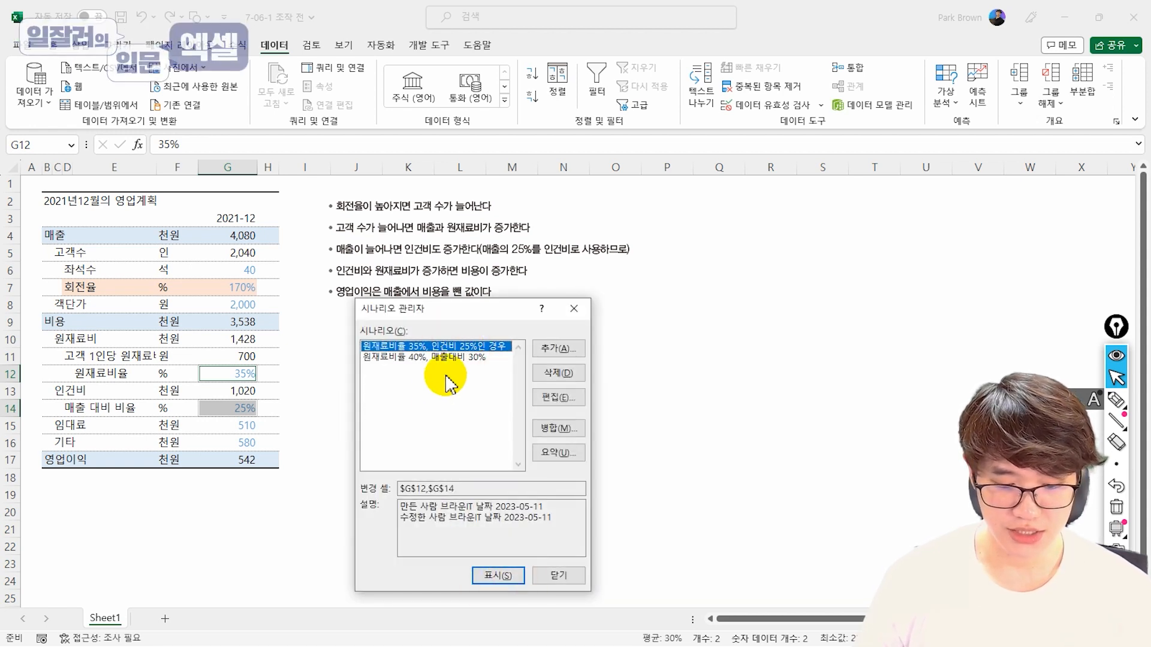
{"action": "left_click", "coordinate": [437, 358]}
{"action": "left_click", "coordinate": [498, 575]}
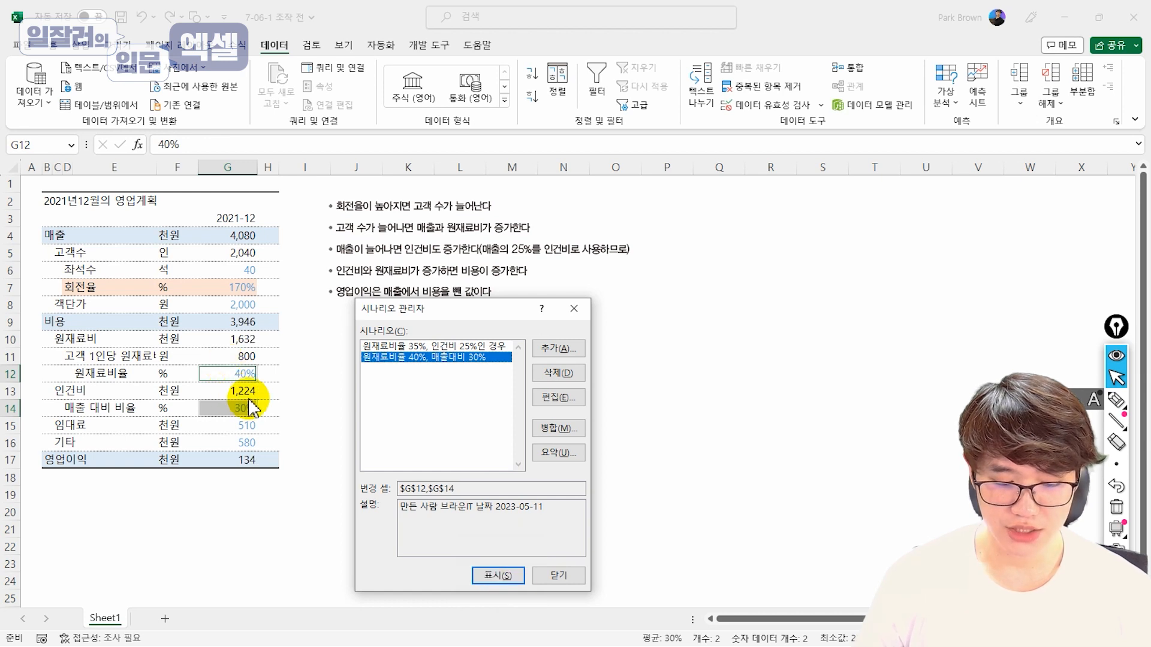
{"action": "left_click", "coordinate": [383, 346]}
{"action": "left_click", "coordinate": [501, 576]}
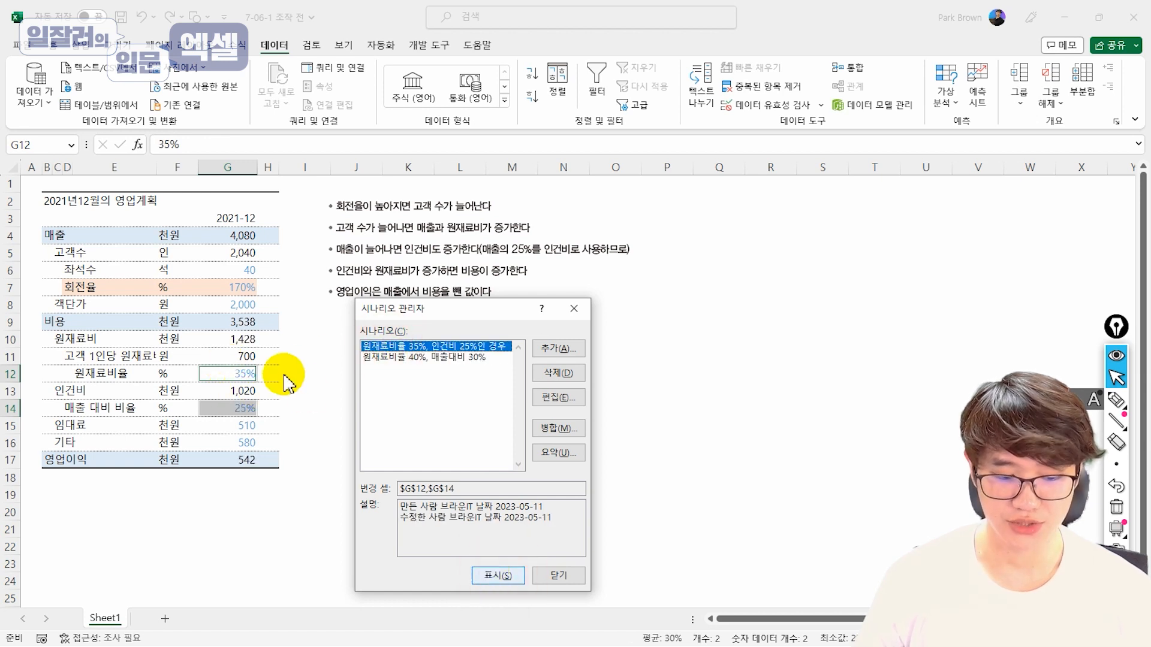
{"action": "left_click", "coordinate": [414, 358]}
{"action": "left_click", "coordinate": [498, 575]}
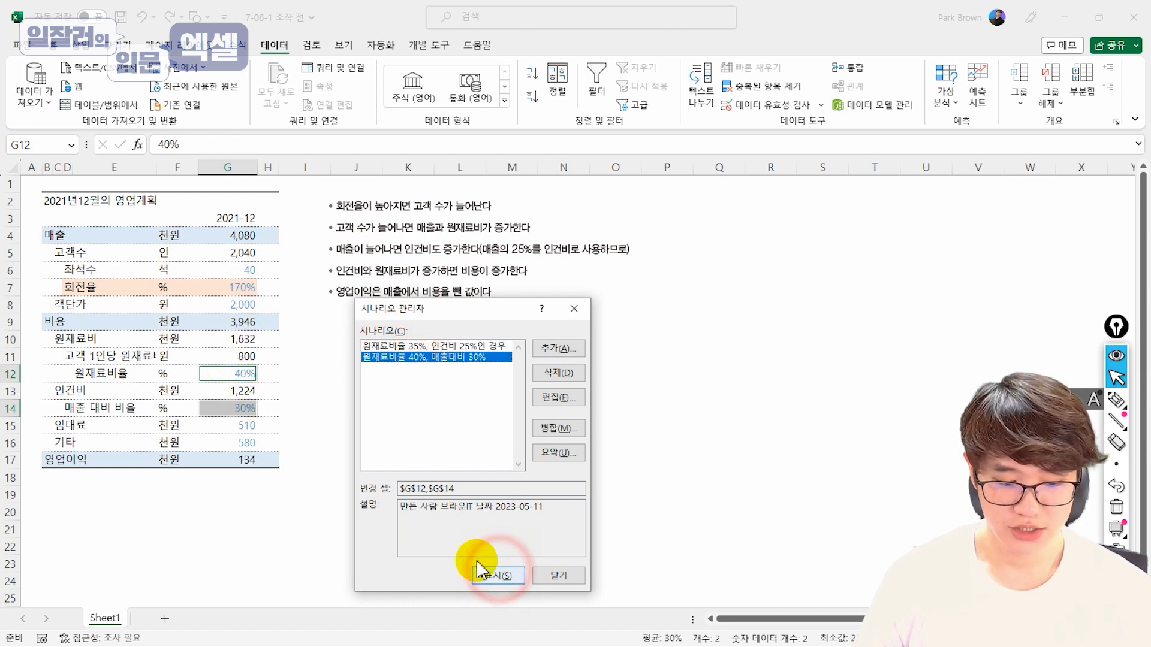
{"action": "left_click", "coordinate": [420, 347]}
{"action": "left_click", "coordinate": [497, 575]}
{"action": "left_click", "coordinate": [449, 358]}
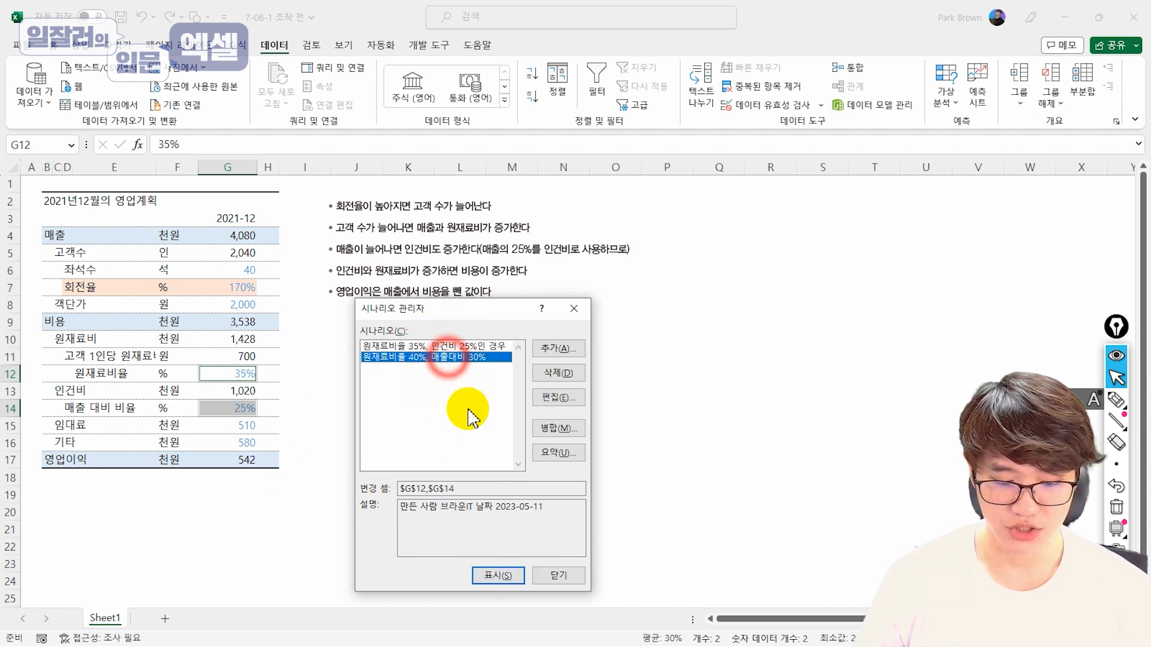
{"action": "left_click", "coordinate": [497, 575]}
{"action": "left_click", "coordinate": [484, 346]}
{"action": "left_click", "coordinate": [498, 574]}
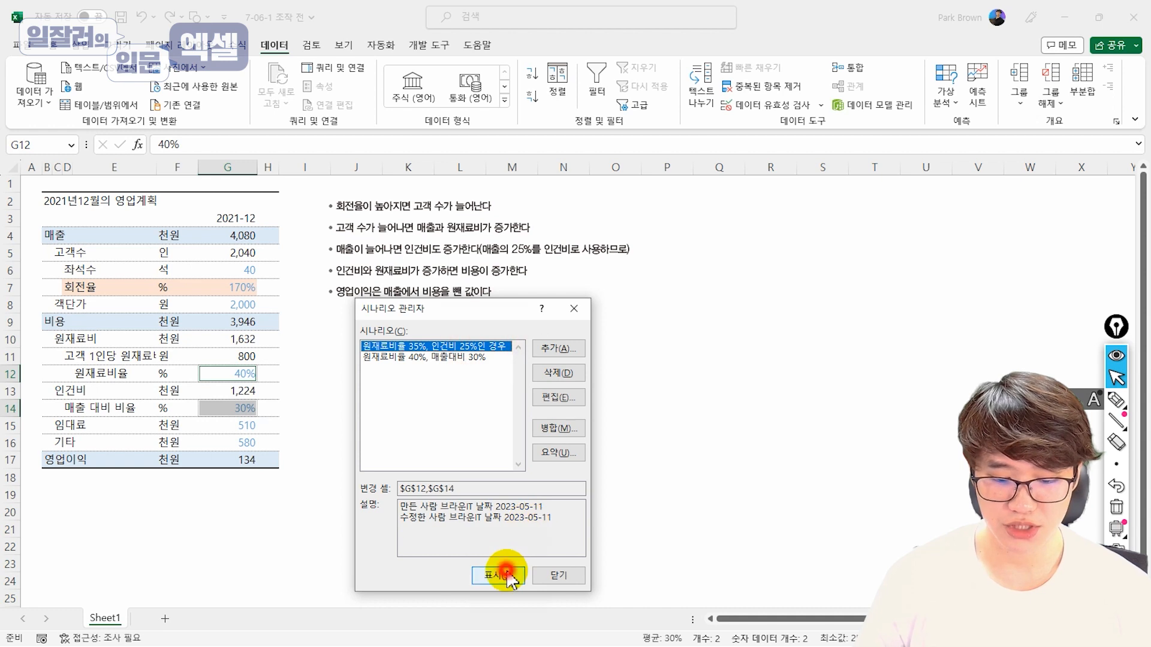
{"action": "left_click", "coordinate": [557, 576]}
{"action": "left_click", "coordinate": [479, 361]}
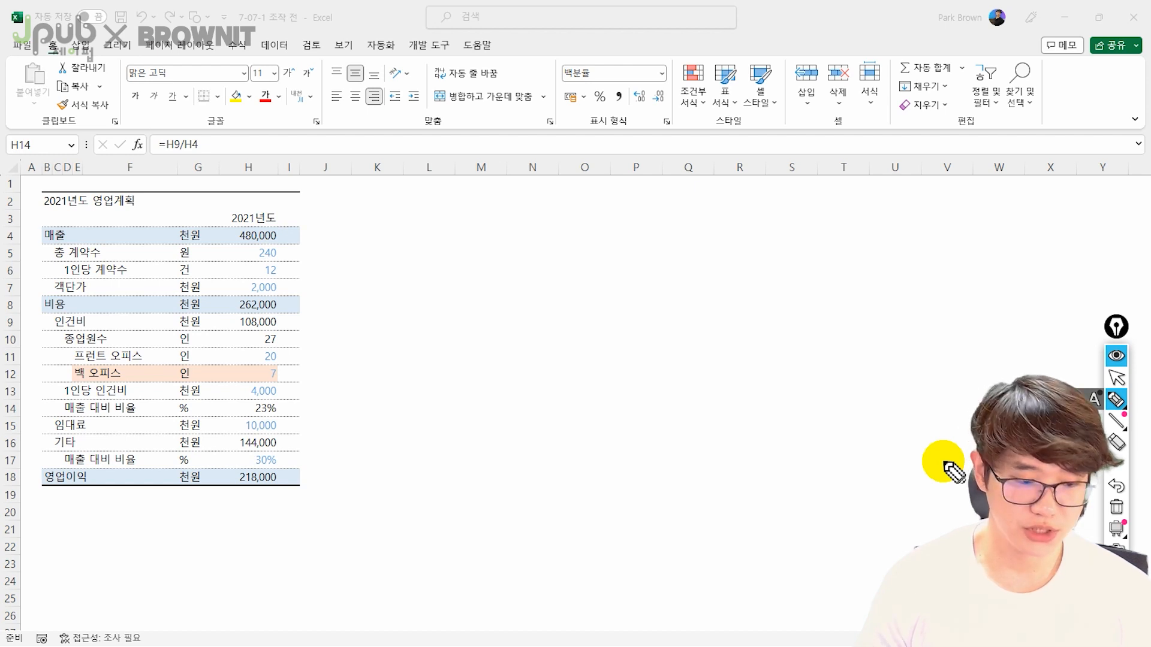
Mark up the back-office headcount and a 30% labour cost ratio on the 2021 plan with the pen, and clear the ink.
{"action": "left_click_drag", "start_coordinate": [77, 334], "coordinate": [74, 333]}
{"action": "mouse_move", "coordinate": [264, 380]}
{"action": "left_mouse_down"}
{"action": "mouse_move", "coordinate": [304, 372]}
{"action": "mouse_move", "coordinate": [258, 413]}
{"action": "mouse_move", "coordinate": [275, 400]}
{"action": "mouse_move", "coordinate": [334, 398]}
{"action": "mouse_move", "coordinate": [321, 406]}
{"action": "mouse_move", "coordinate": [347, 423]}
{"action": "left_mouse_up"}
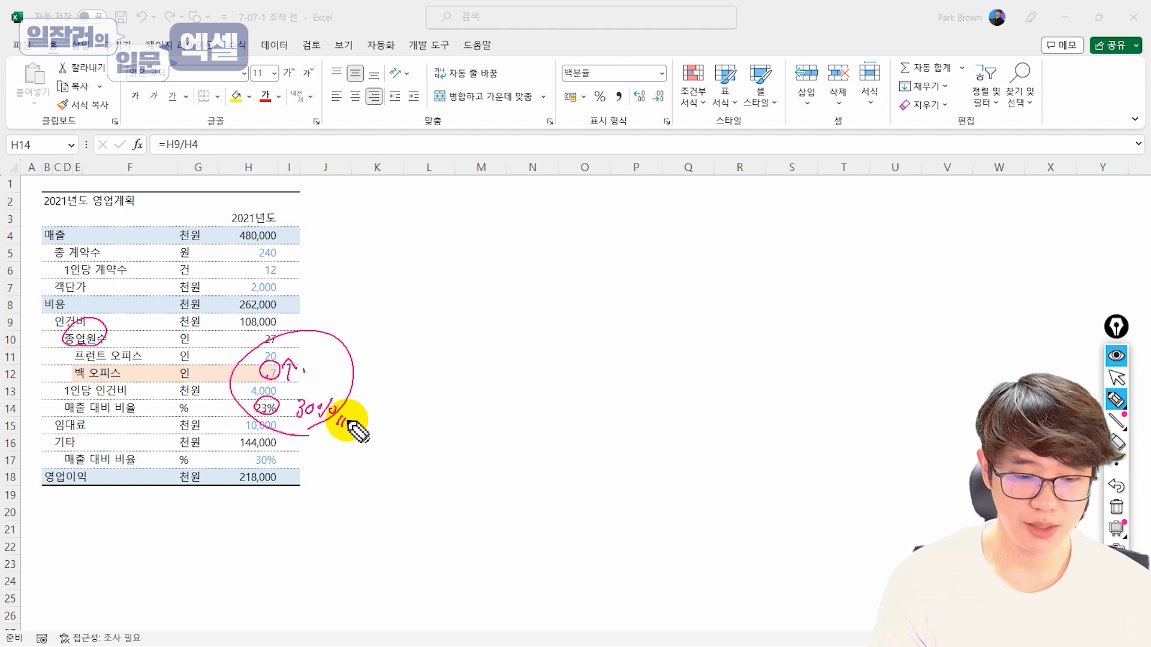
{"action": "left_click_drag", "start_coordinate": [292, 410], "coordinate": [309, 417]}
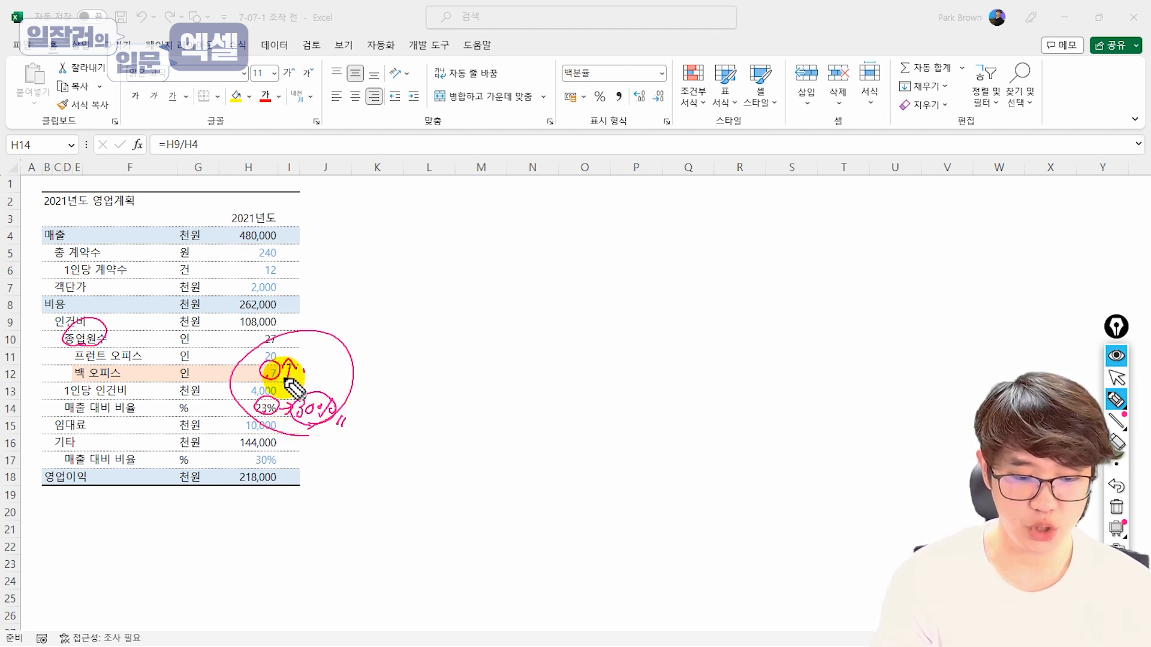
{"action": "left_click", "coordinate": [301, 370]}
{"action": "left_click", "coordinate": [303, 377]}
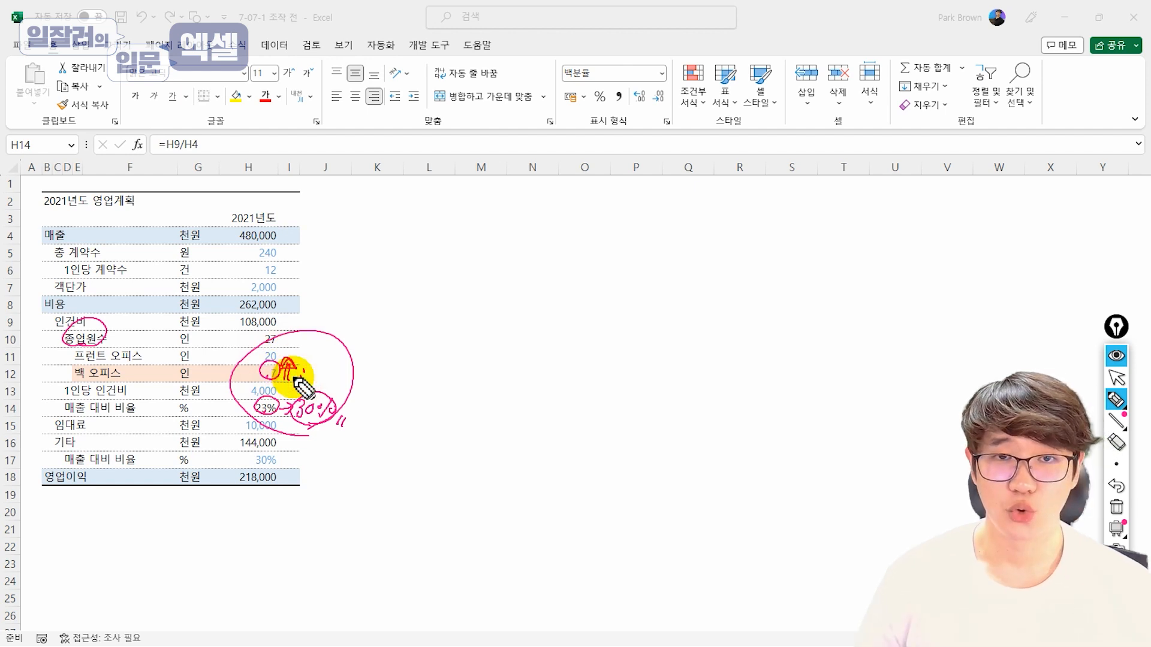
{"action": "left_click", "coordinate": [1117, 509]}
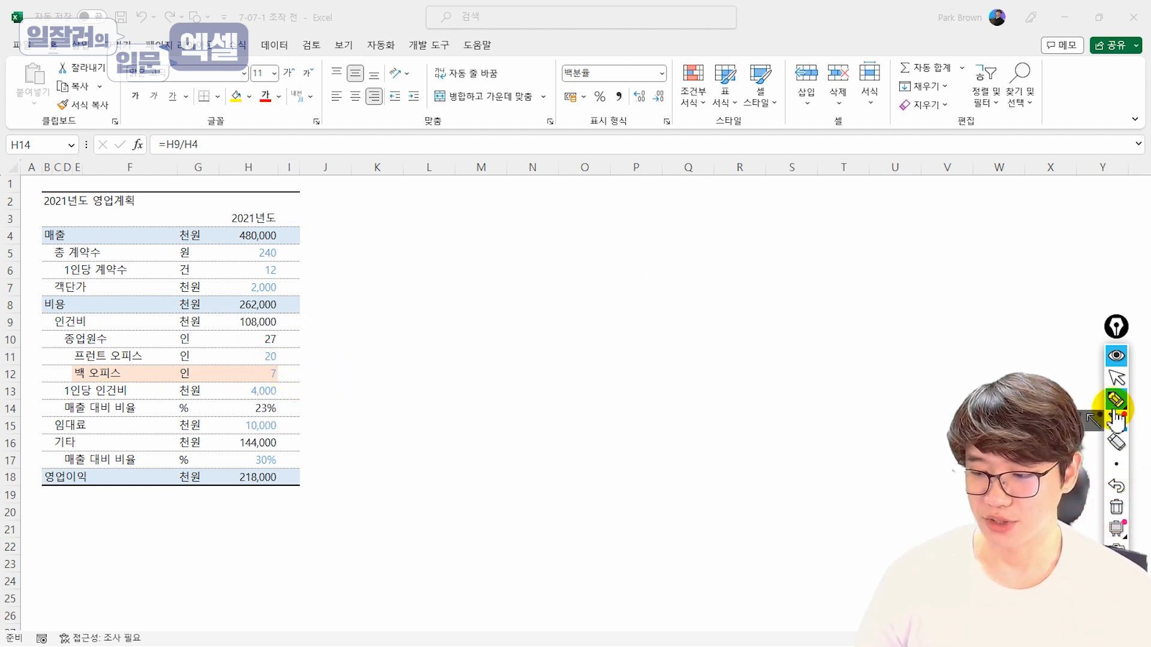
Run Goal Seek to bring the labour cost ratio in H14 to 30% by changing the back-office headcount in H12.
{"action": "left_click", "coordinate": [251, 413]}
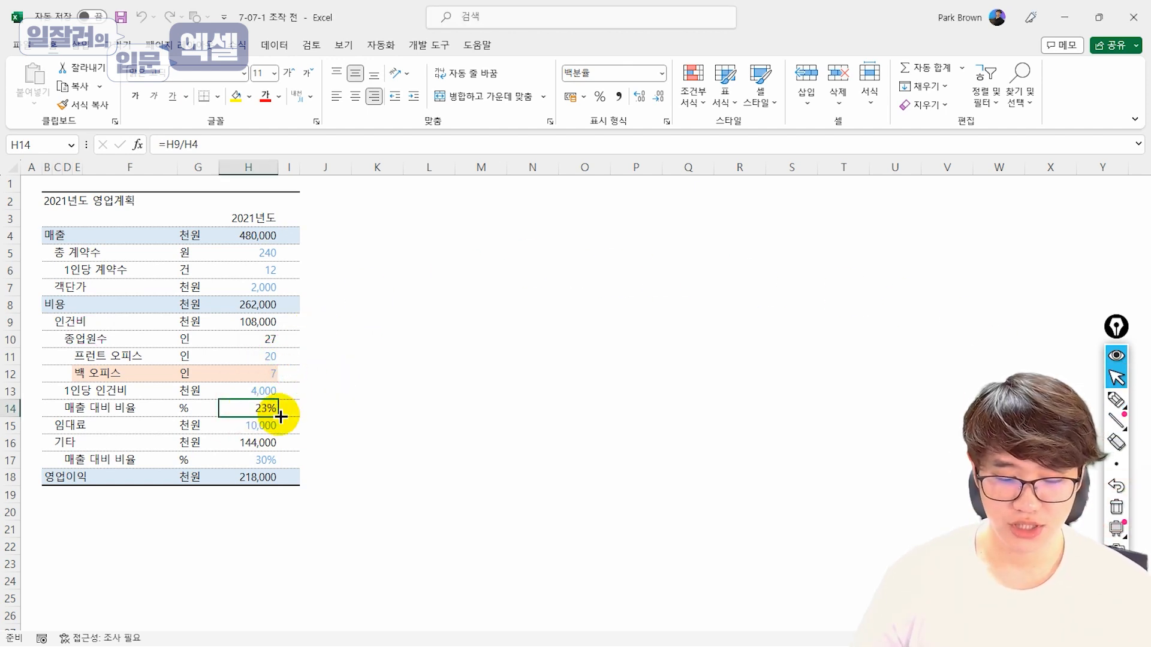
{"action": "left_click", "coordinate": [287, 46]}
{"action": "left_click", "coordinate": [946, 99]}
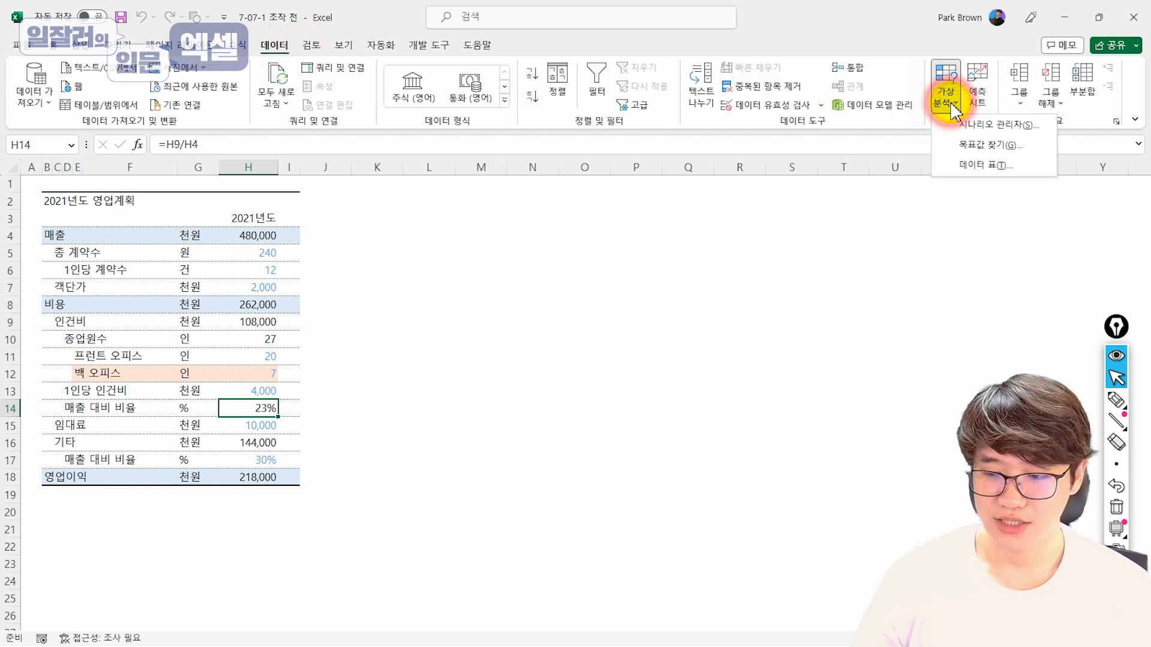
{"action": "left_click", "coordinate": [974, 144]}
{"action": "left_click_drag", "start_coordinate": [459, 390], "coordinate": [403, 339]}
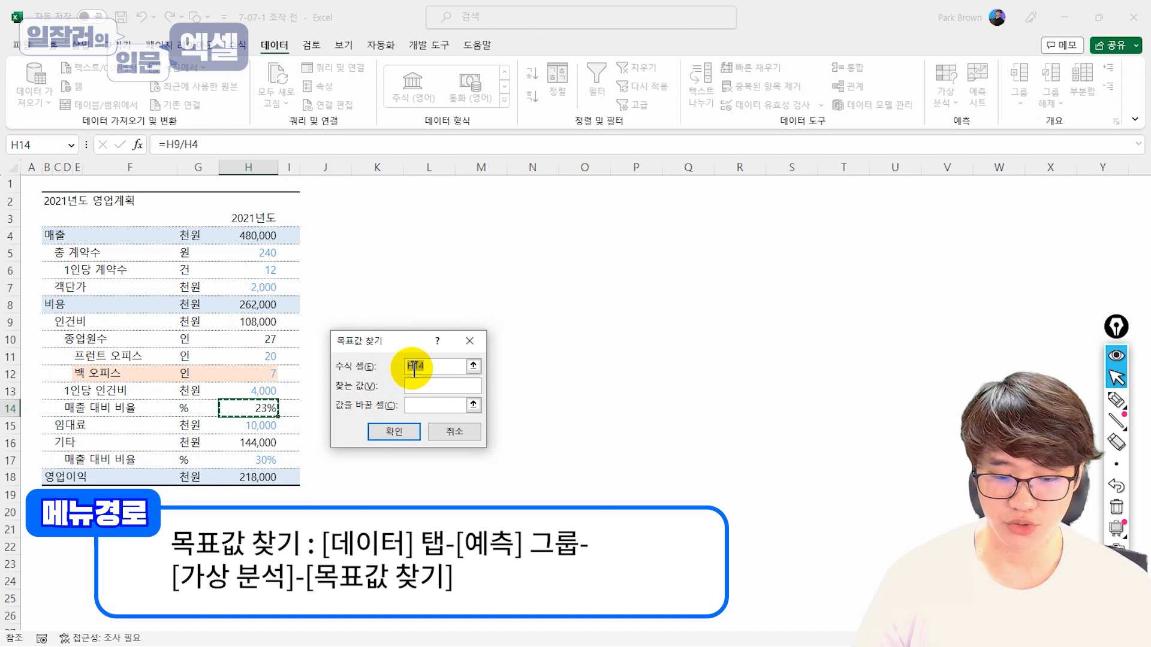
{"action": "left_click", "coordinate": [429, 405]}
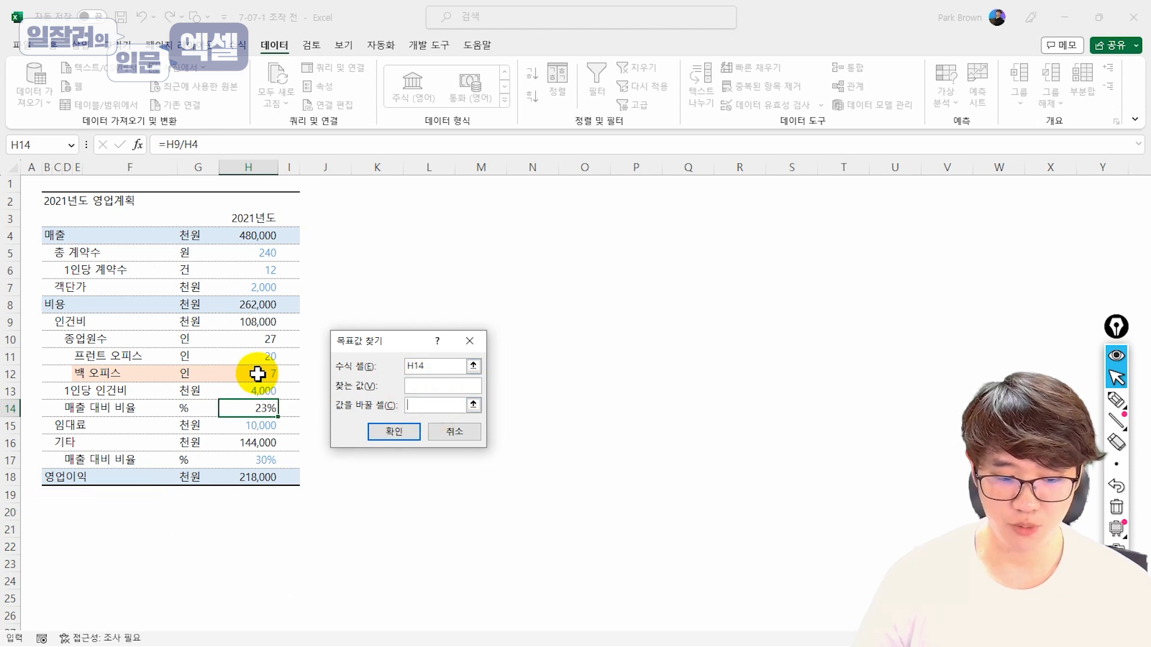
{"action": "left_click", "coordinate": [419, 386]}
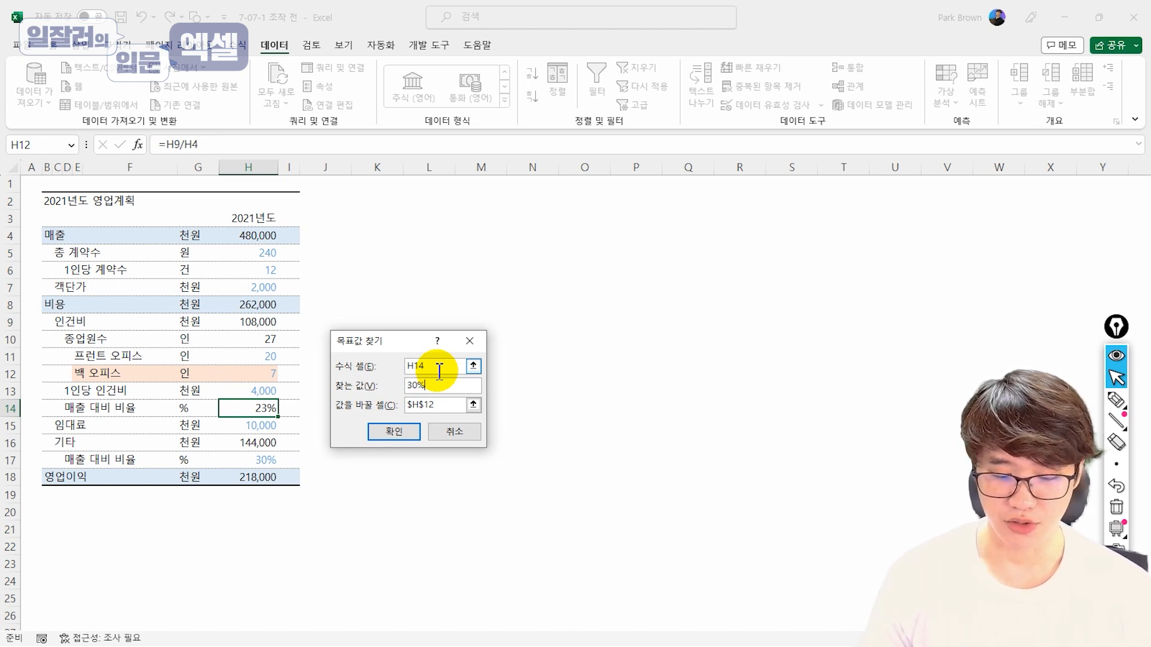
{"action": "left_click", "coordinate": [401, 430]}
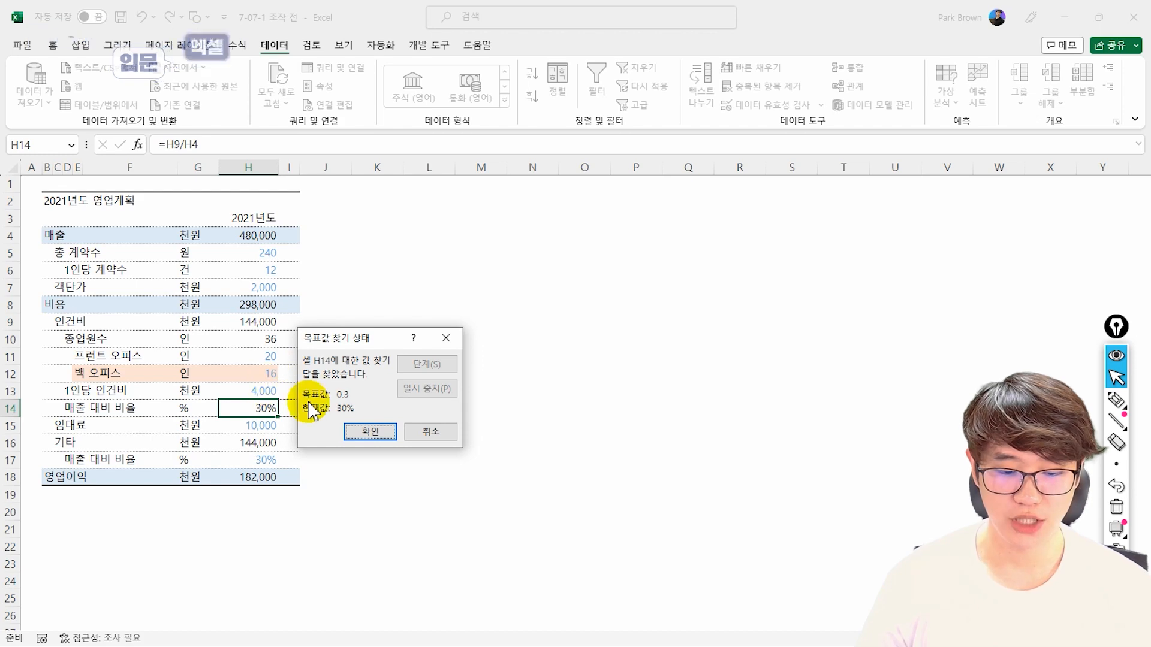
{"action": "left_click", "coordinate": [370, 430]}
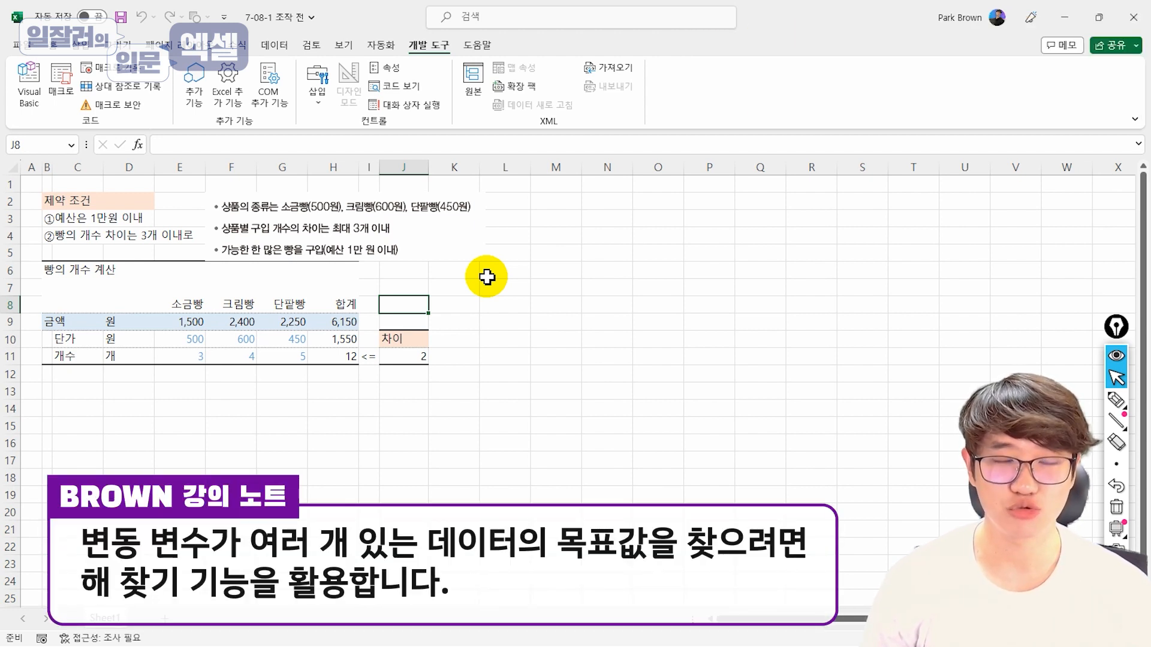
Enable the 해 찾기 추가 기능 (Solver) add-in in the Excel options and bring up its command.
{"action": "left_click", "coordinate": [16, 45]}
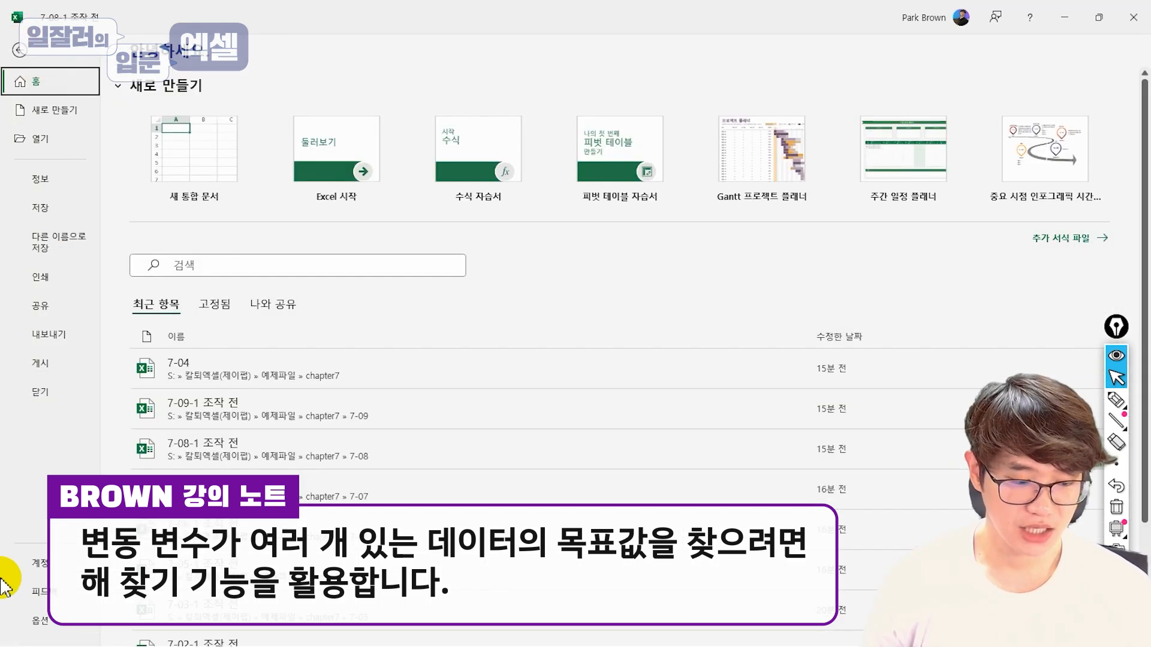
{"action": "left_click", "coordinate": [21, 623]}
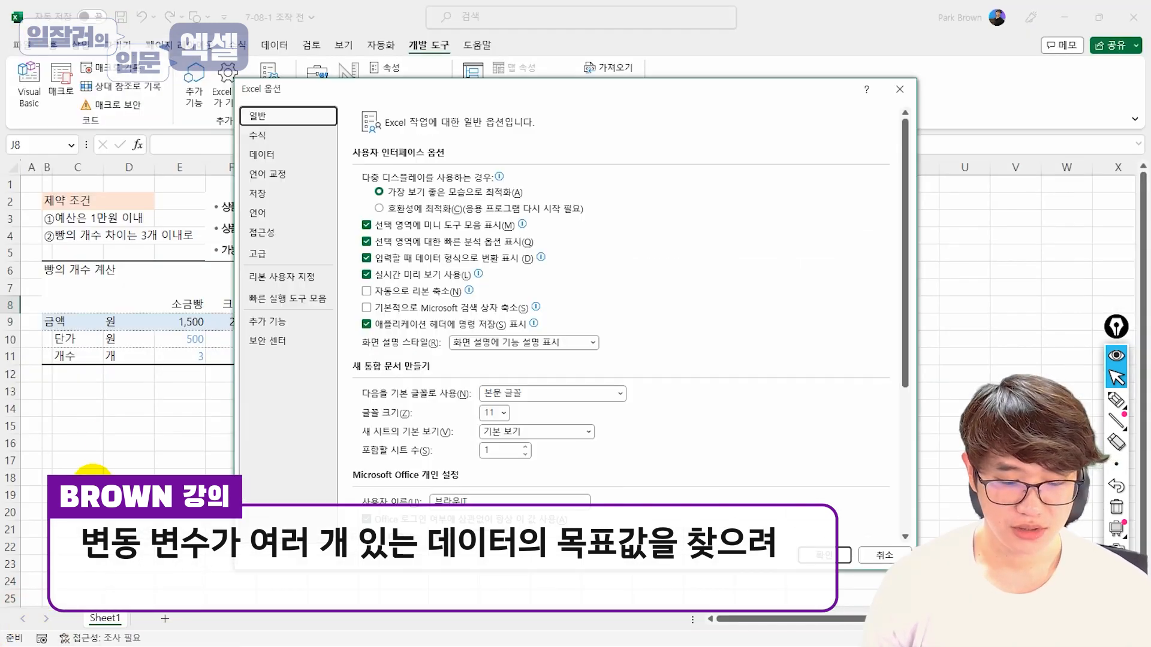
{"action": "left_click", "coordinate": [264, 322]}
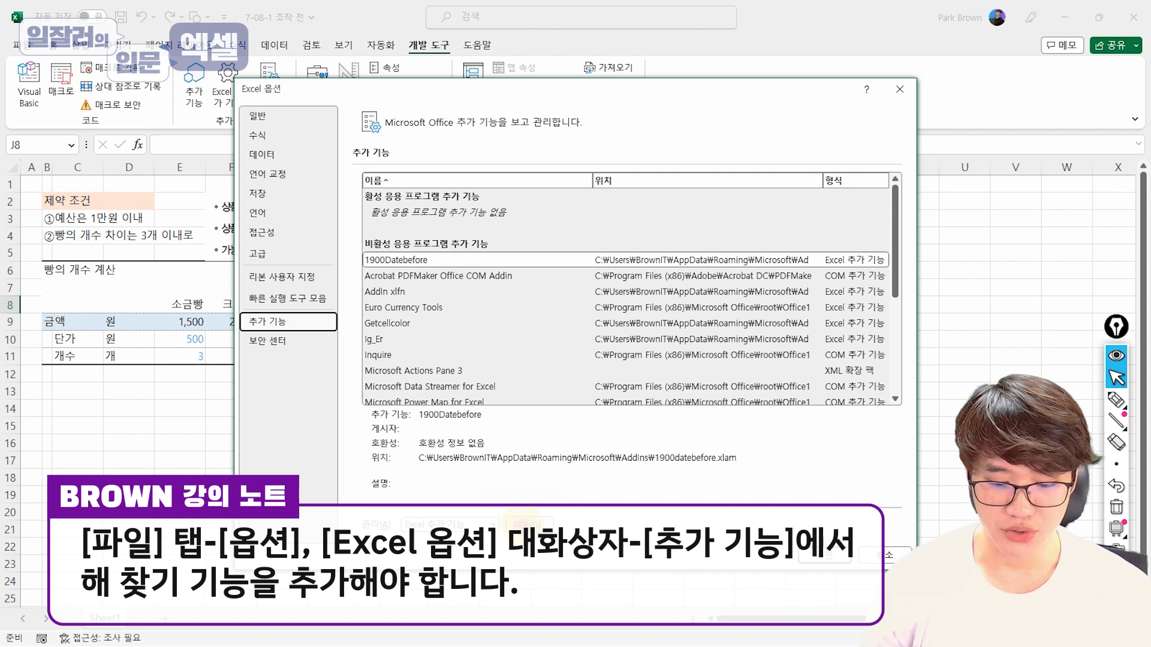
{"action": "left_click", "coordinate": [527, 523]}
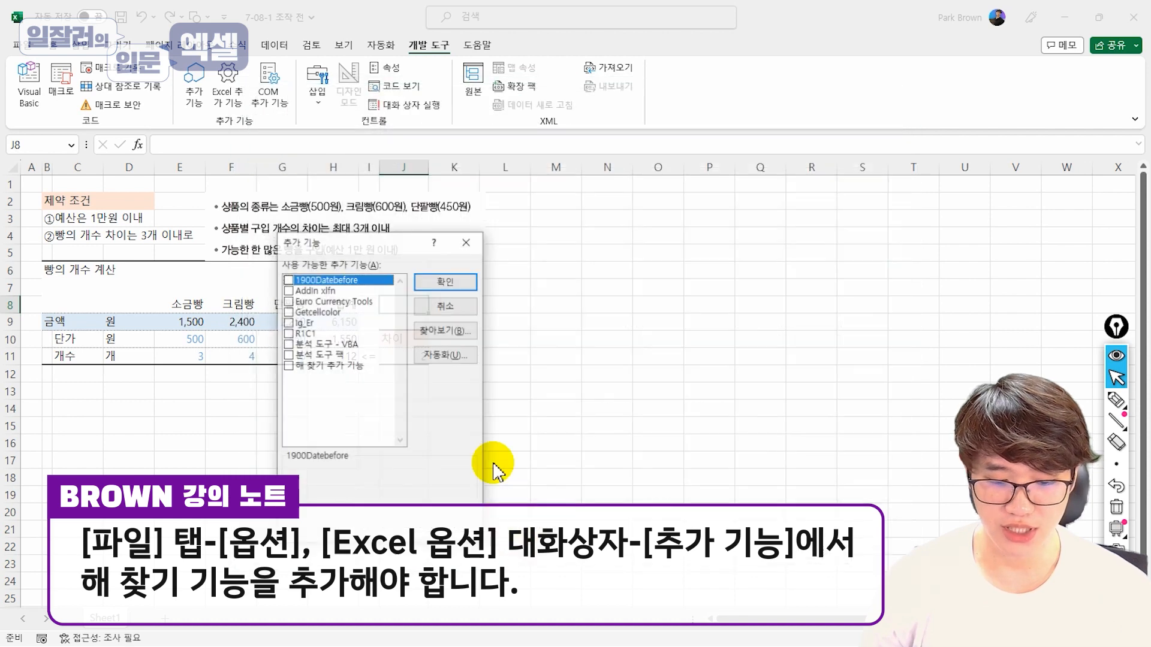
{"action": "left_click", "coordinate": [288, 366]}
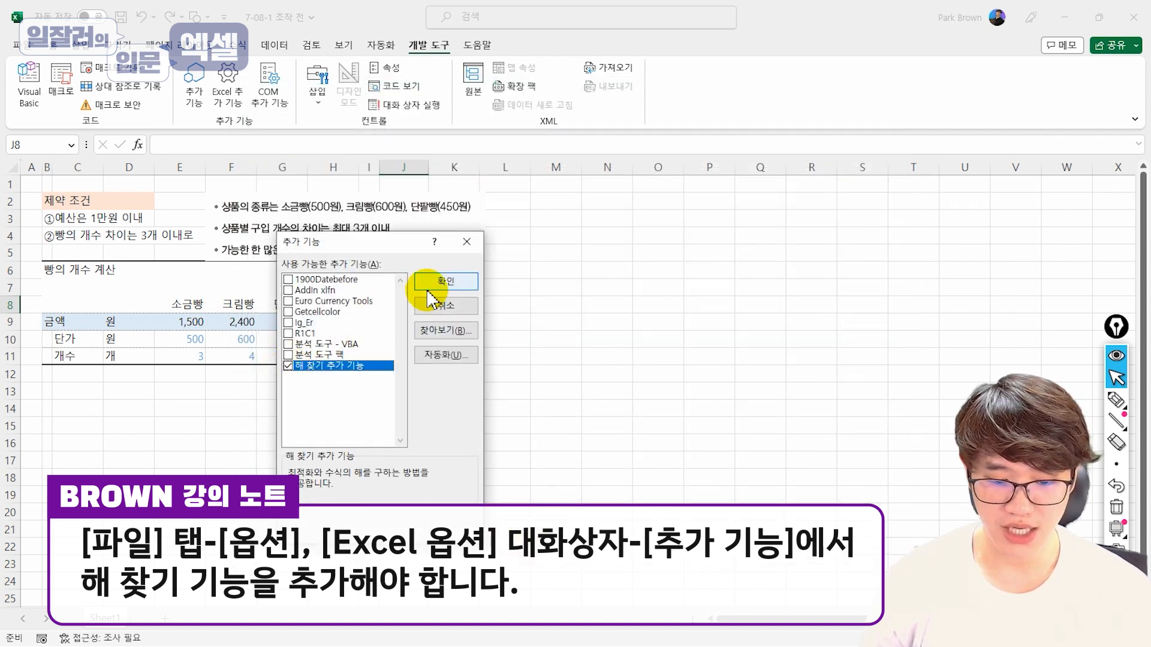
{"action": "left_click", "coordinate": [444, 282]}
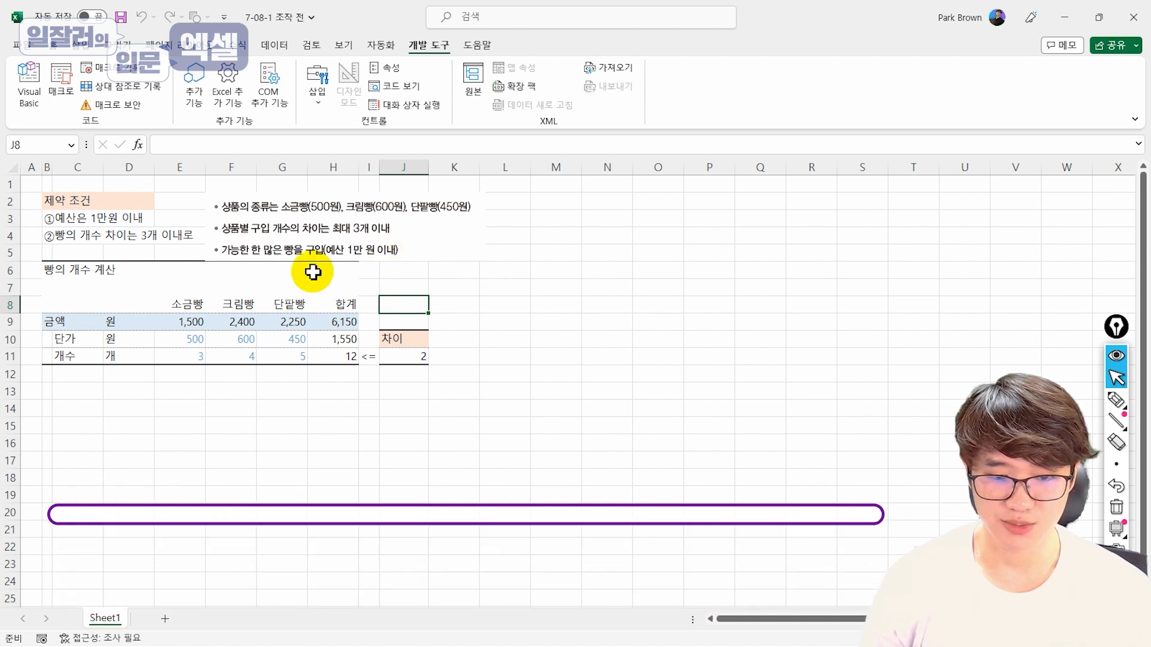
{"action": "left_click", "coordinate": [274, 45]}
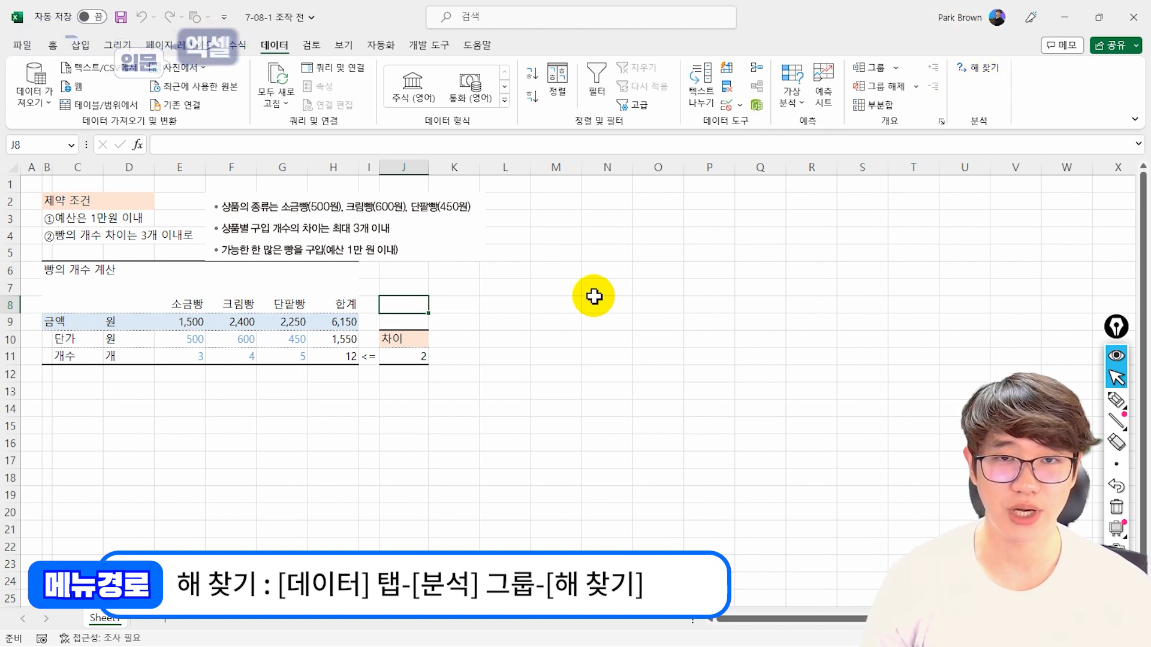
Mark up the budget and count-difference constraints and the bread types with the pen, and clear the ink.
{"action": "left_click", "coordinate": [488, 318]}
{"action": "left_click", "coordinate": [1116, 399]}
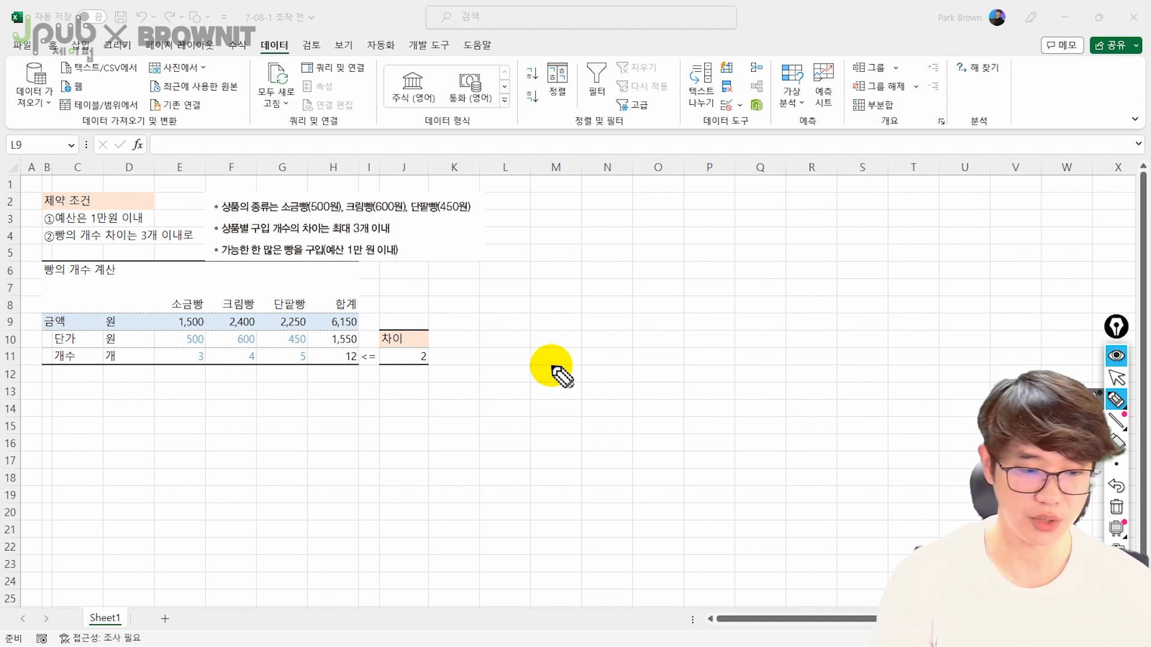
{"action": "left_click_drag", "start_coordinate": [28, 213], "coordinate": [119, 223]}
{"action": "left_click_drag", "start_coordinate": [26, 233], "coordinate": [42, 230]}
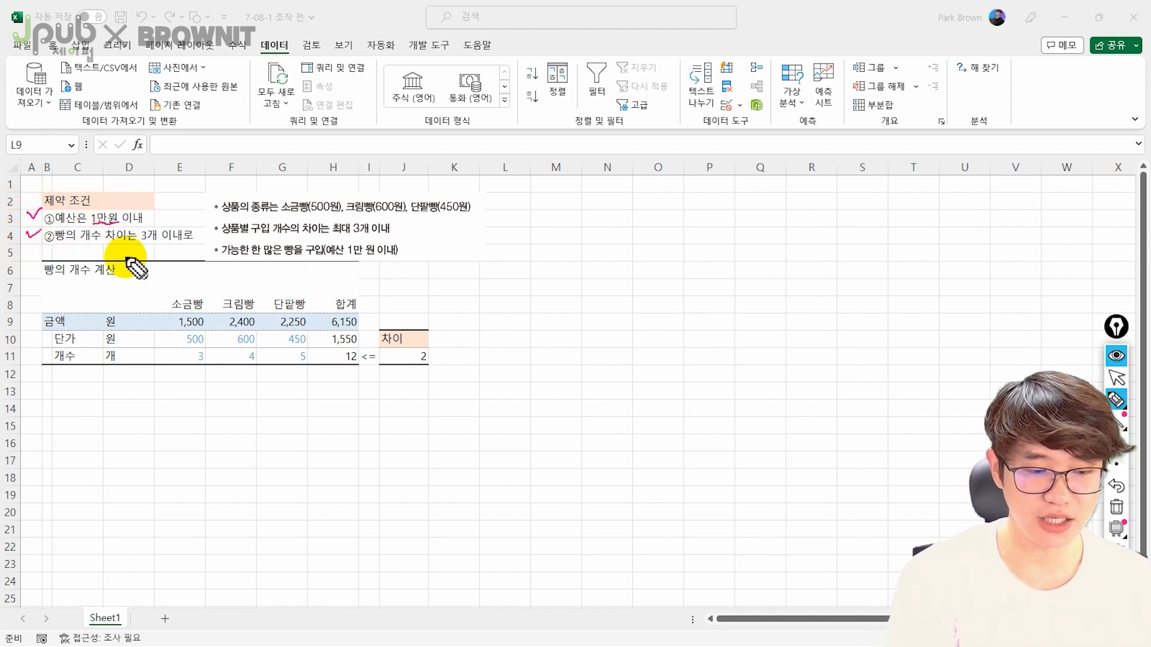
{"action": "left_click_drag", "start_coordinate": [186, 285], "coordinate": [248, 274]}
{"action": "left_click_drag", "start_coordinate": [277, 275], "coordinate": [290, 273]}
{"action": "mouse_move", "coordinate": [144, 231]}
{"action": "left_mouse_down"}
{"action": "mouse_move", "coordinate": [146, 246]}
{"action": "mouse_move", "coordinate": [153, 223]}
{"action": "left_mouse_up"}
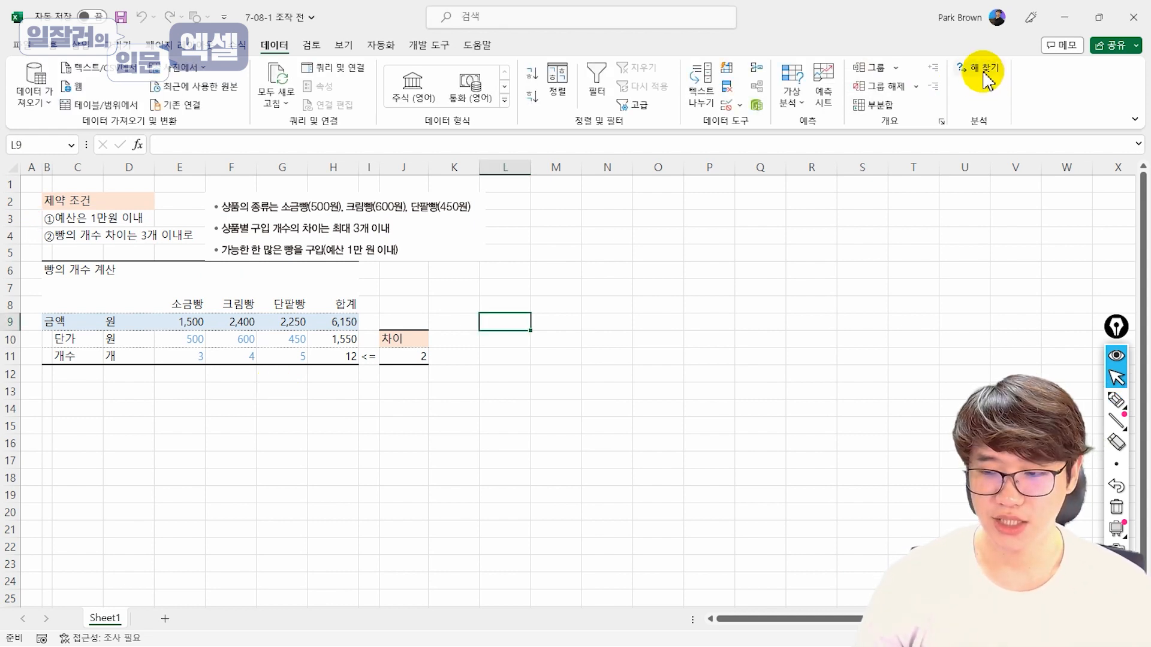
Start Solver for maximising H11 and assign the bread counts E11:G11 as the changing cells.
{"action": "left_click", "coordinate": [986, 79]}
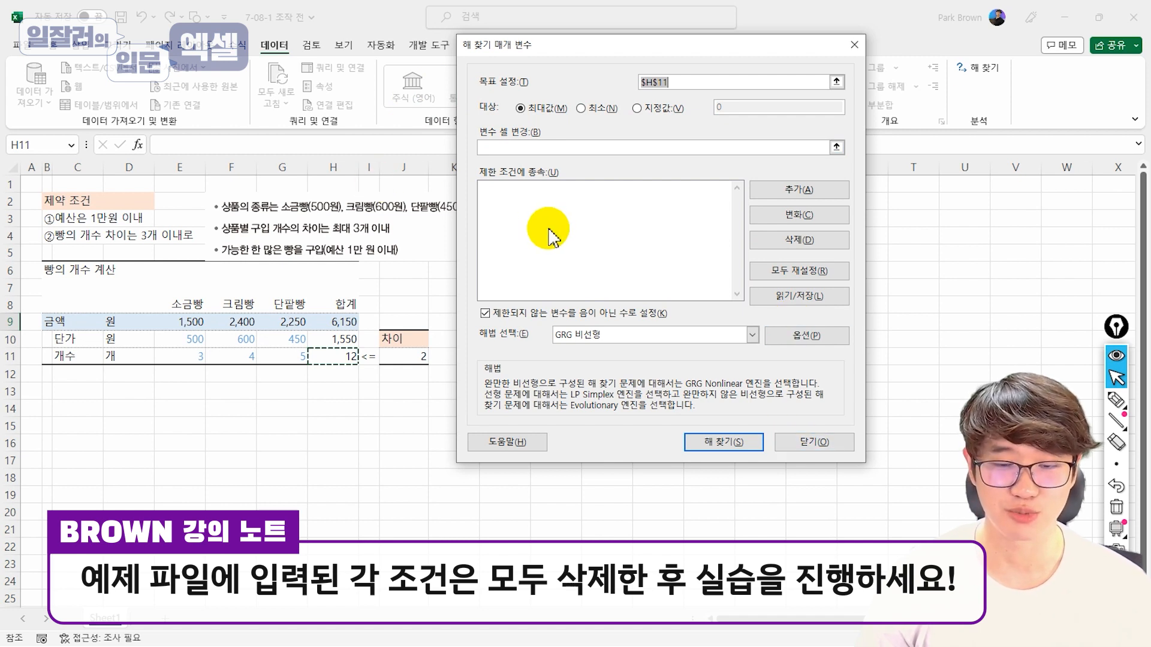
{"action": "left_click", "coordinate": [544, 148]}
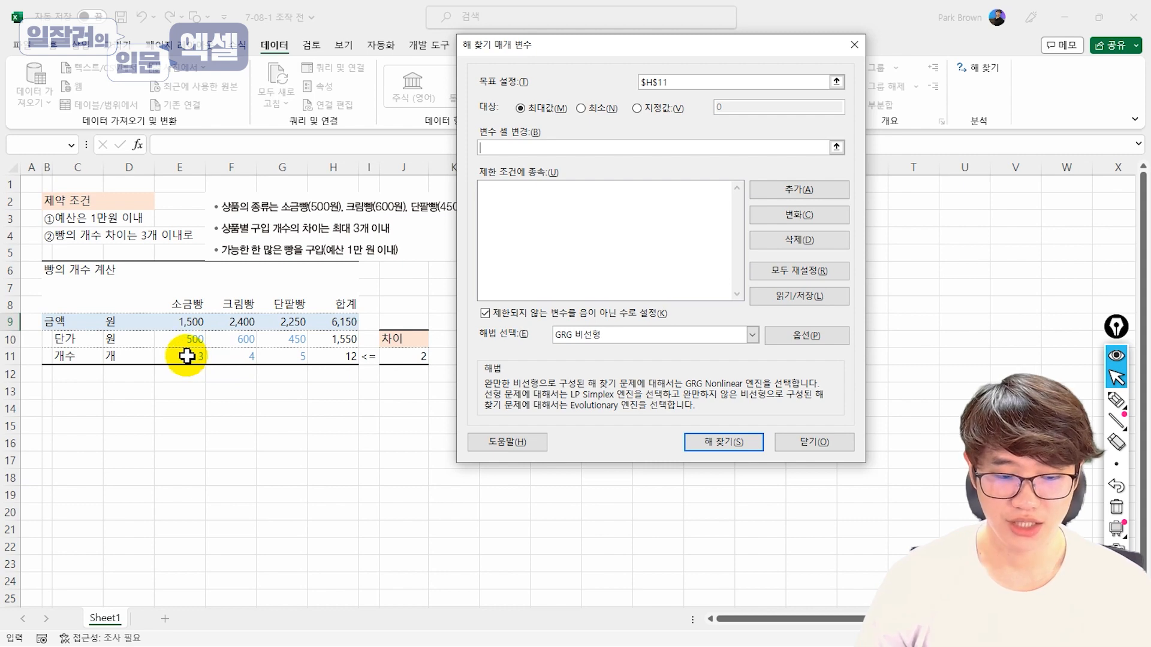
{"action": "left_click_drag", "start_coordinate": [197, 358], "coordinate": [270, 357]}
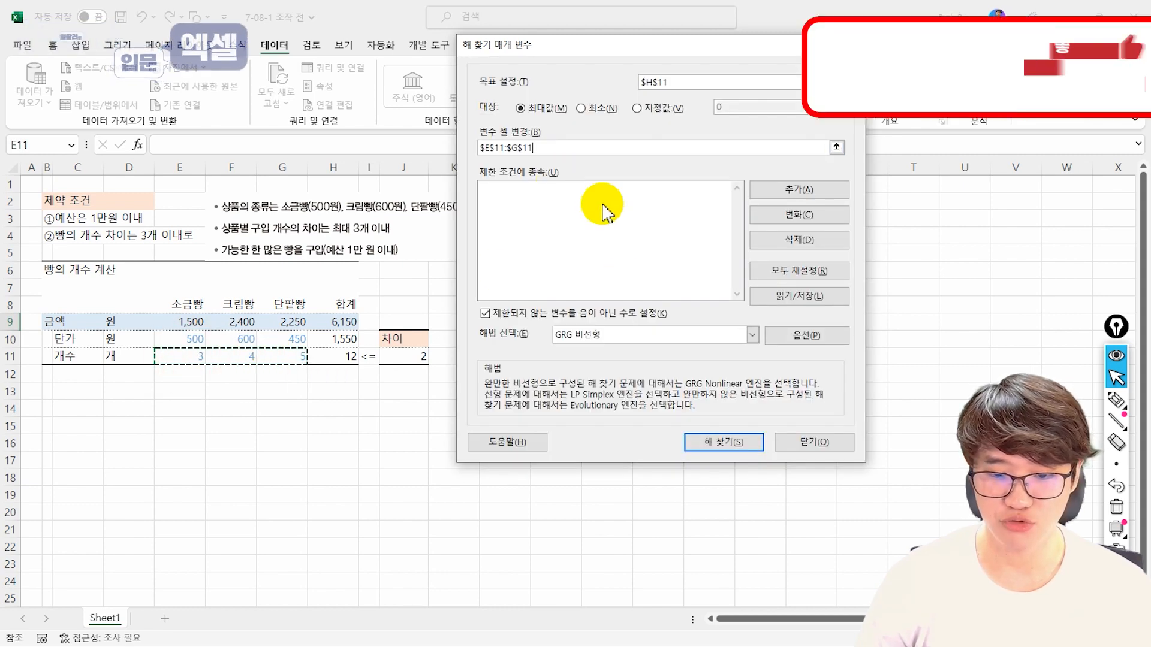
Add the budget constraint H9 <= 10000 to the Solver model.
{"action": "left_click", "coordinate": [782, 189]}
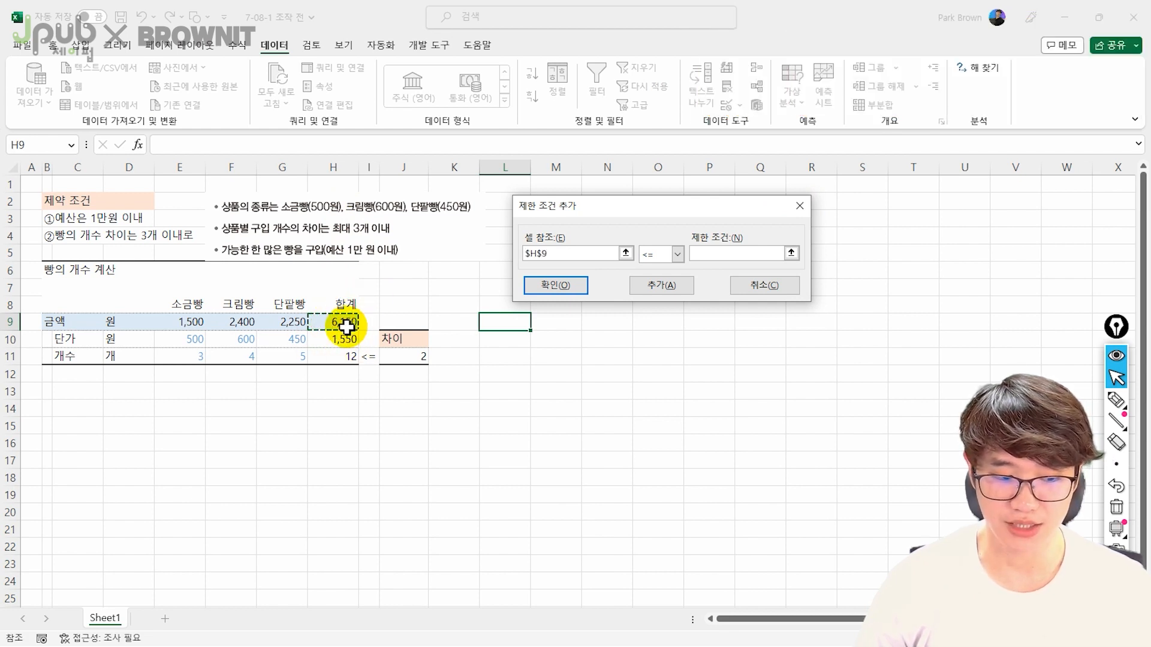
{"action": "left_click", "coordinate": [725, 254]}
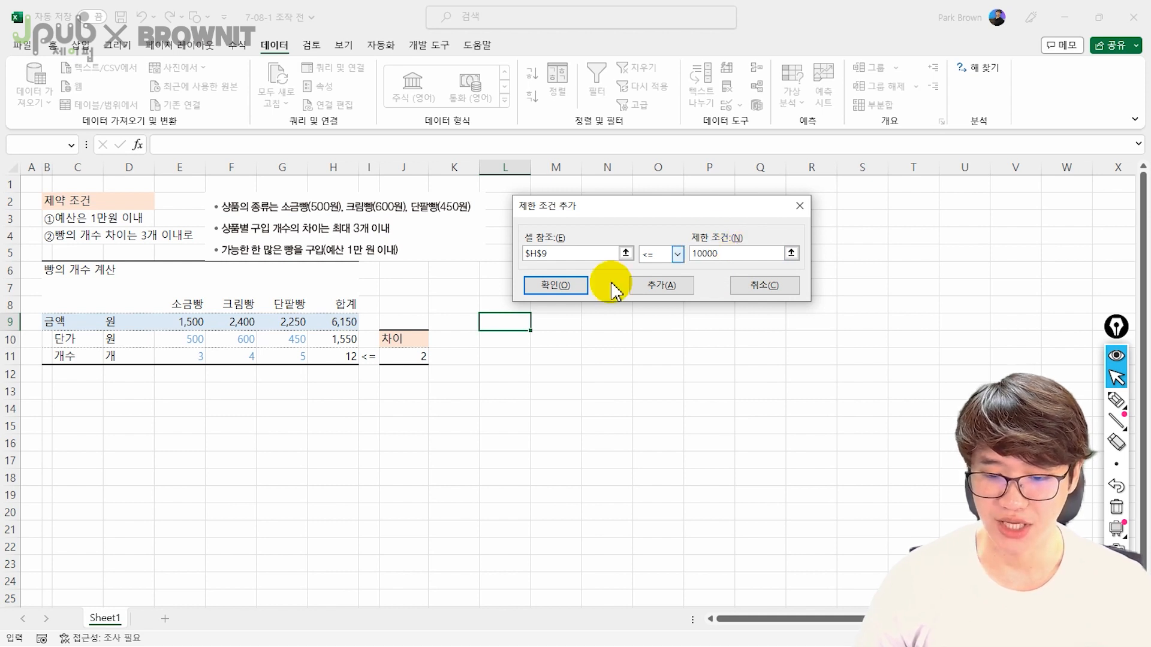
{"action": "left_click", "coordinate": [665, 286]}
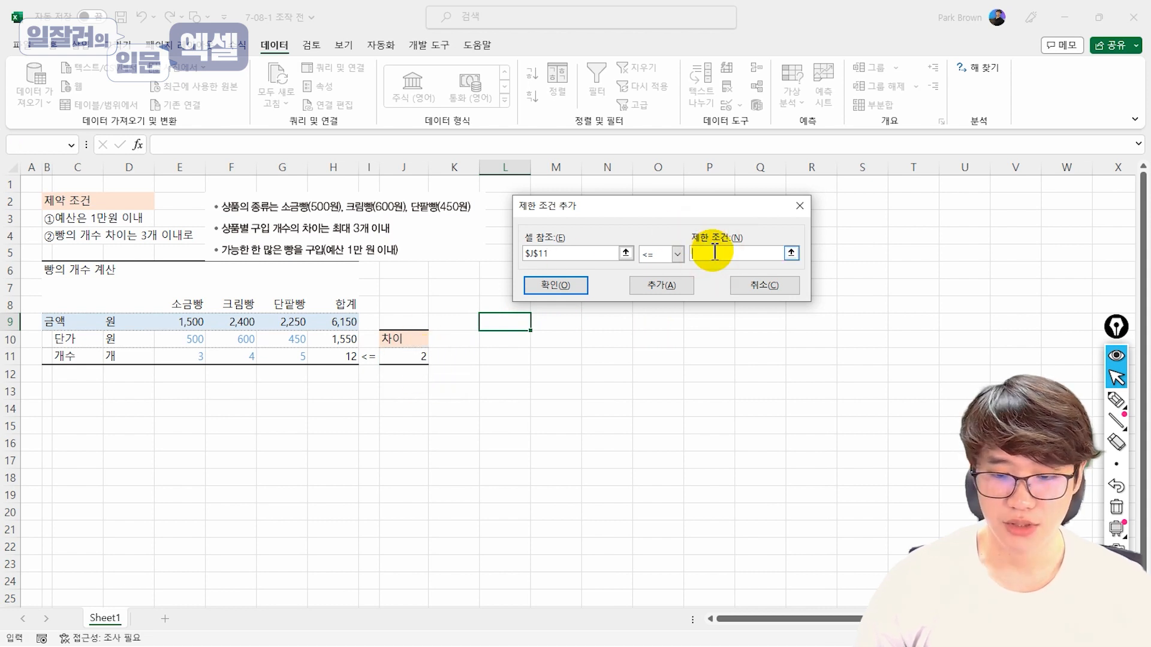
Add the constraints J11 <= 3 and integer (int) values for E11:G11, and finish the constraint list.
{"action": "left_click", "coordinate": [667, 287]}
{"action": "left_click_drag", "start_coordinate": [187, 356], "coordinate": [287, 360]}
{"action": "left_click", "coordinate": [676, 256]}
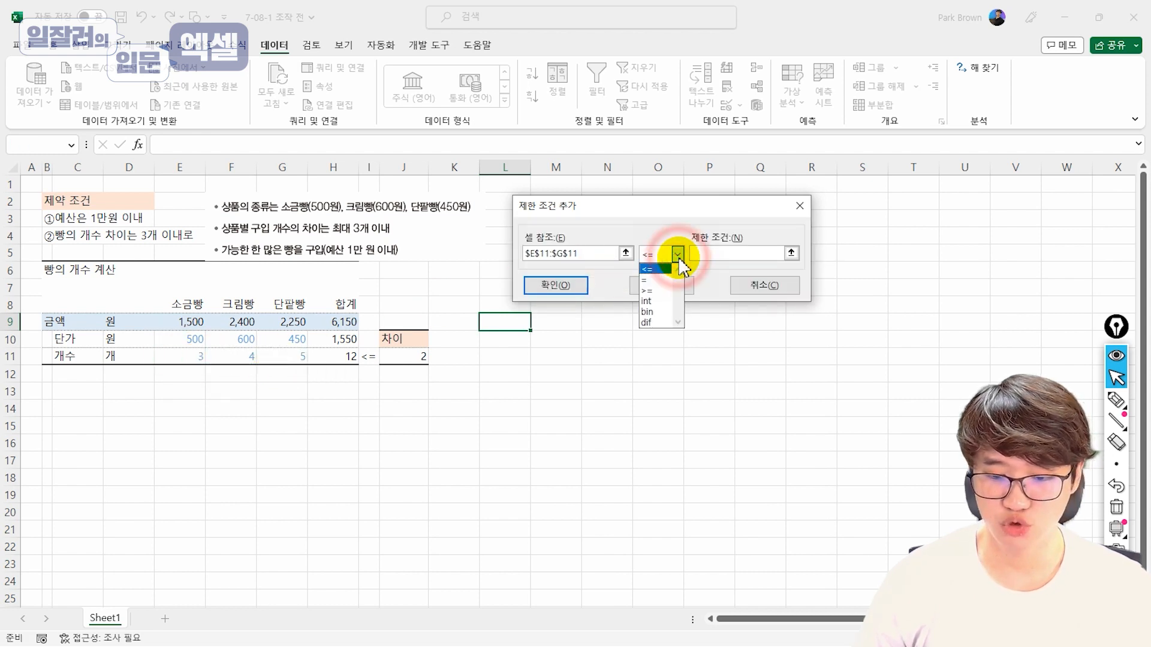
{"action": "left_click", "coordinate": [660, 302]}
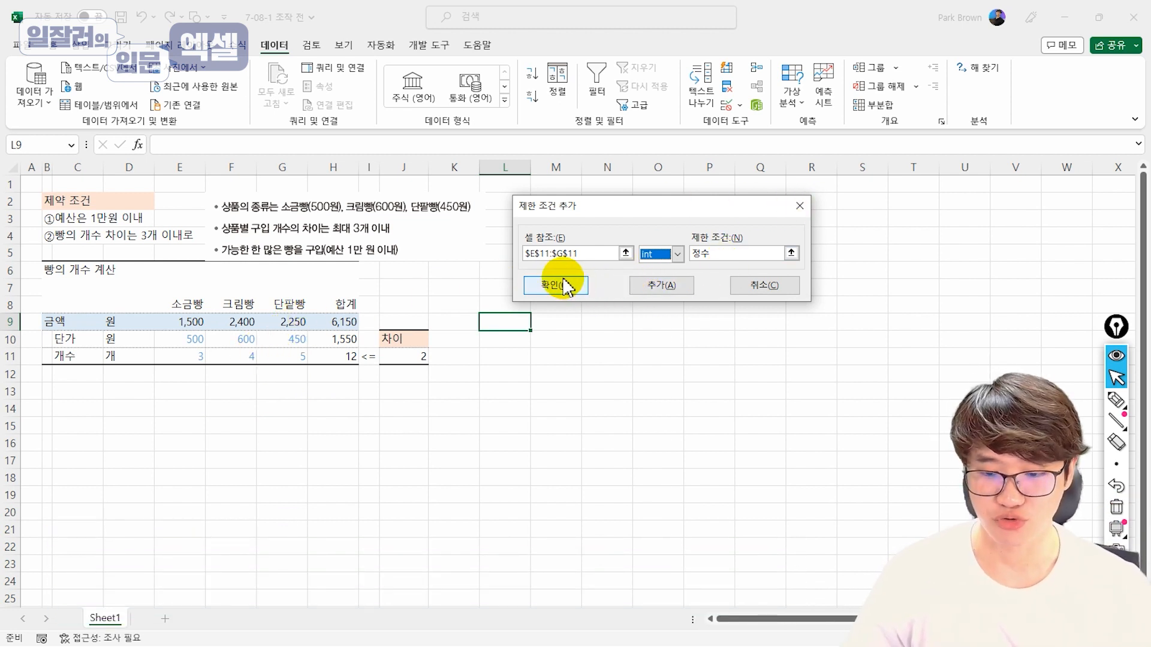
{"action": "left_click", "coordinate": [583, 288]}
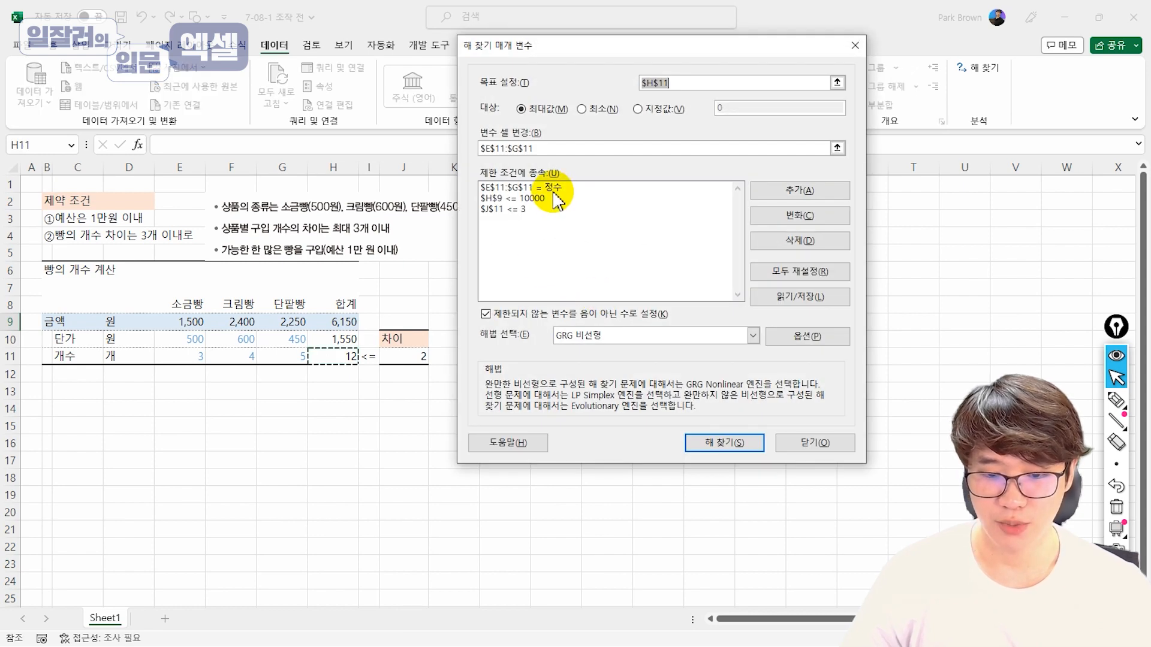
Review the integer, budget and difference constraints, and run Solver to maximise the total bread count.
{"action": "left_click", "coordinate": [555, 188]}
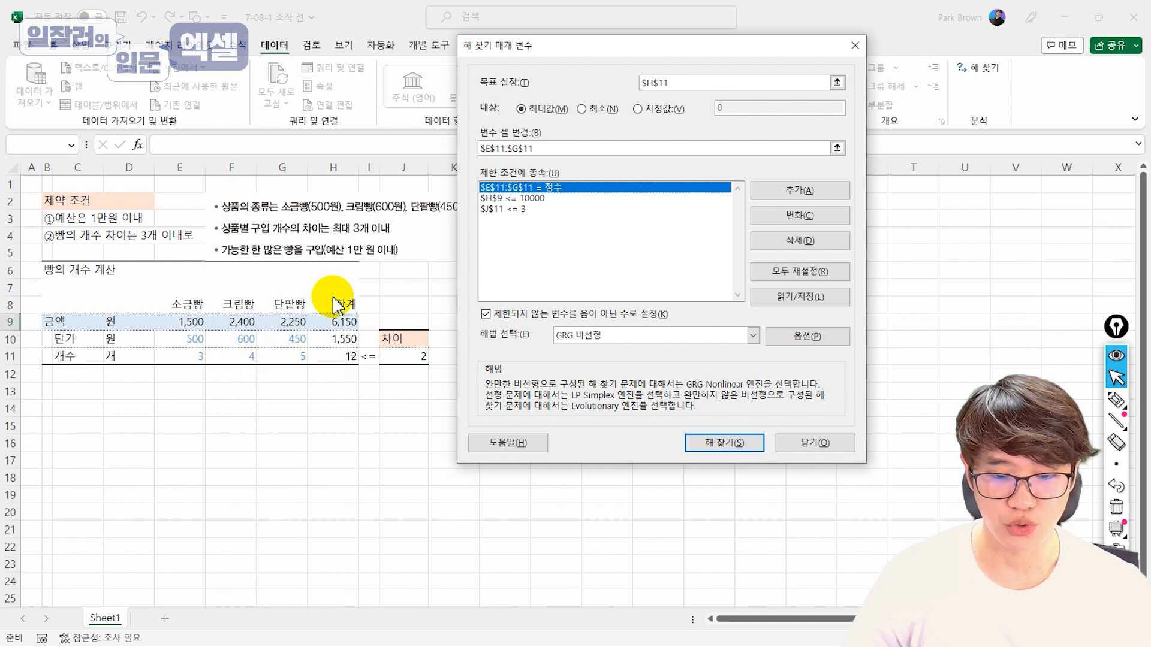
{"action": "left_click", "coordinate": [521, 198]}
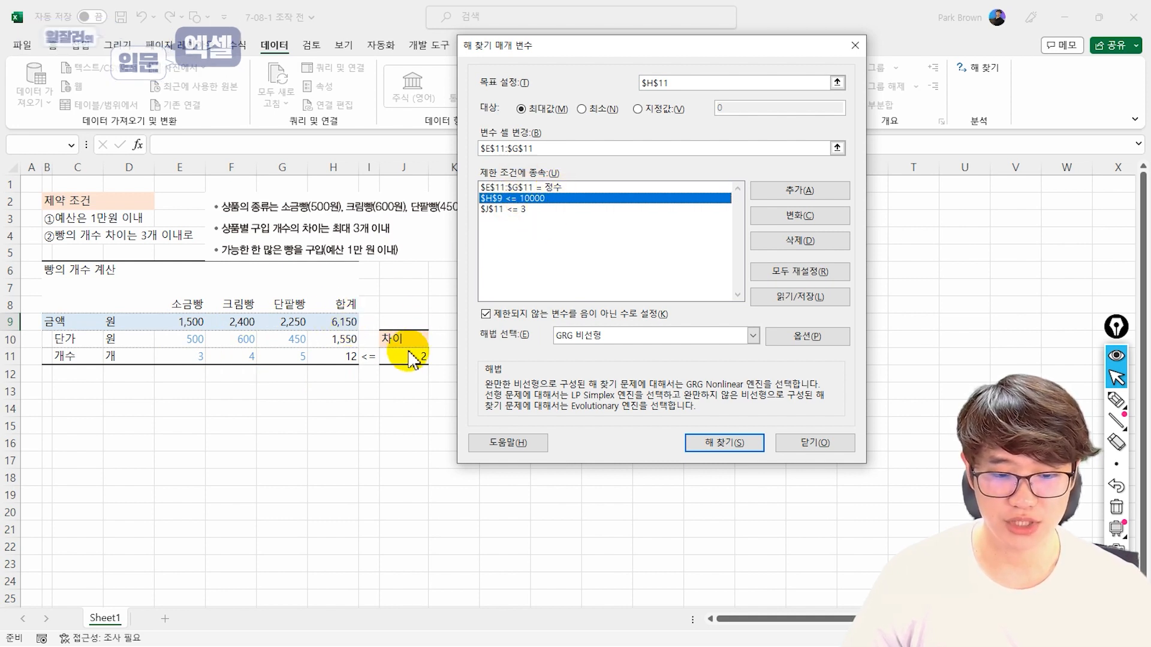
{"action": "left_click", "coordinate": [525, 208]}
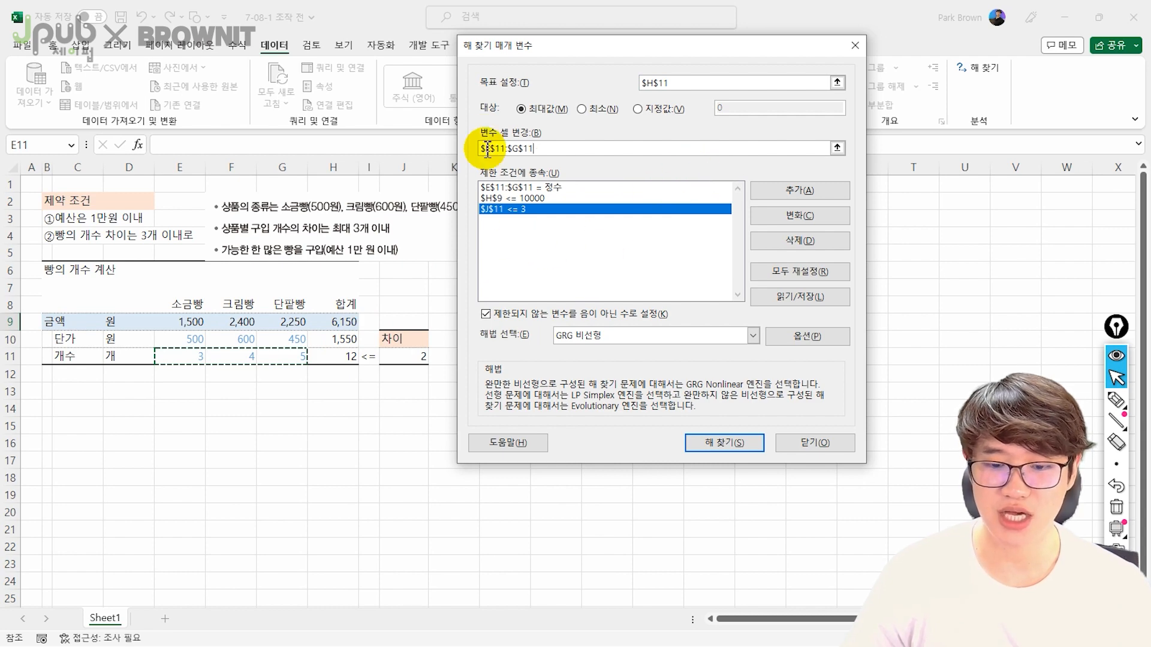
{"action": "left_click", "coordinate": [714, 444]}
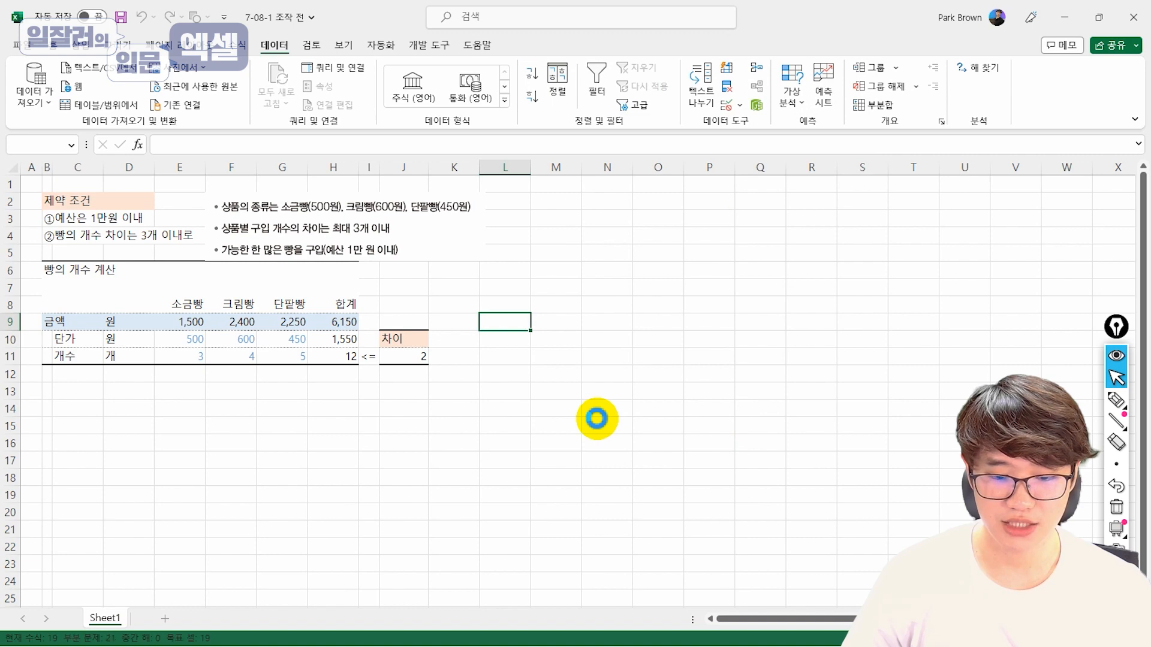
Discard the Solver solution and restore the original bread counts.
{"action": "left_click_drag", "start_coordinate": [410, 12], "coordinate": [623, 140]}
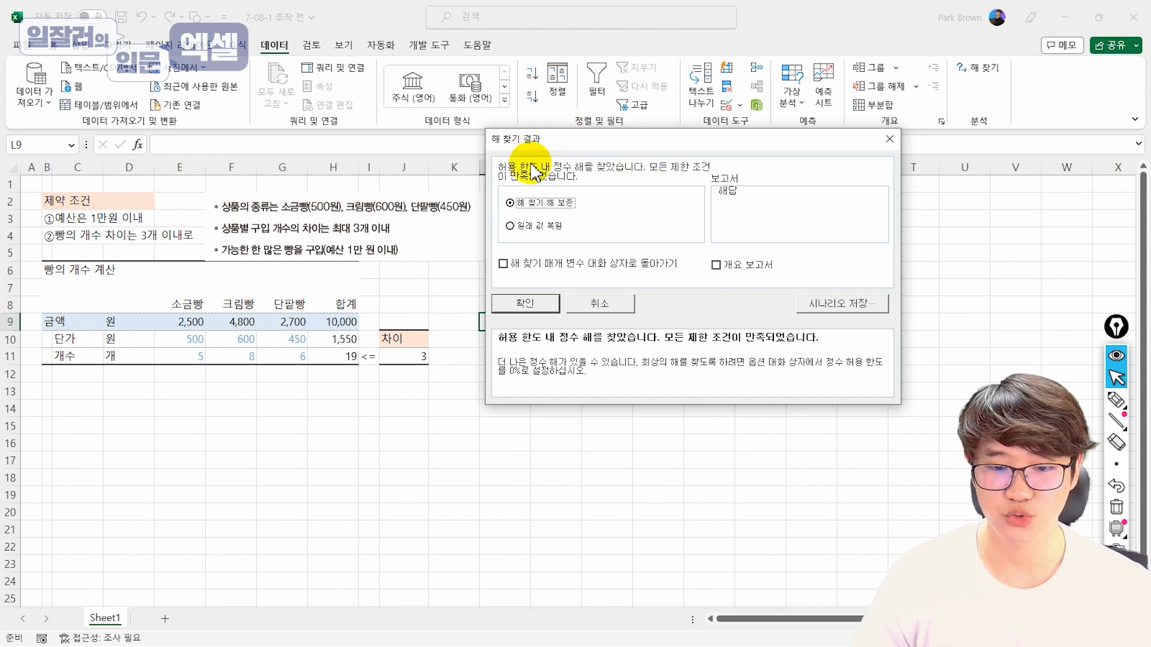
{"action": "left_click", "coordinate": [527, 224]}
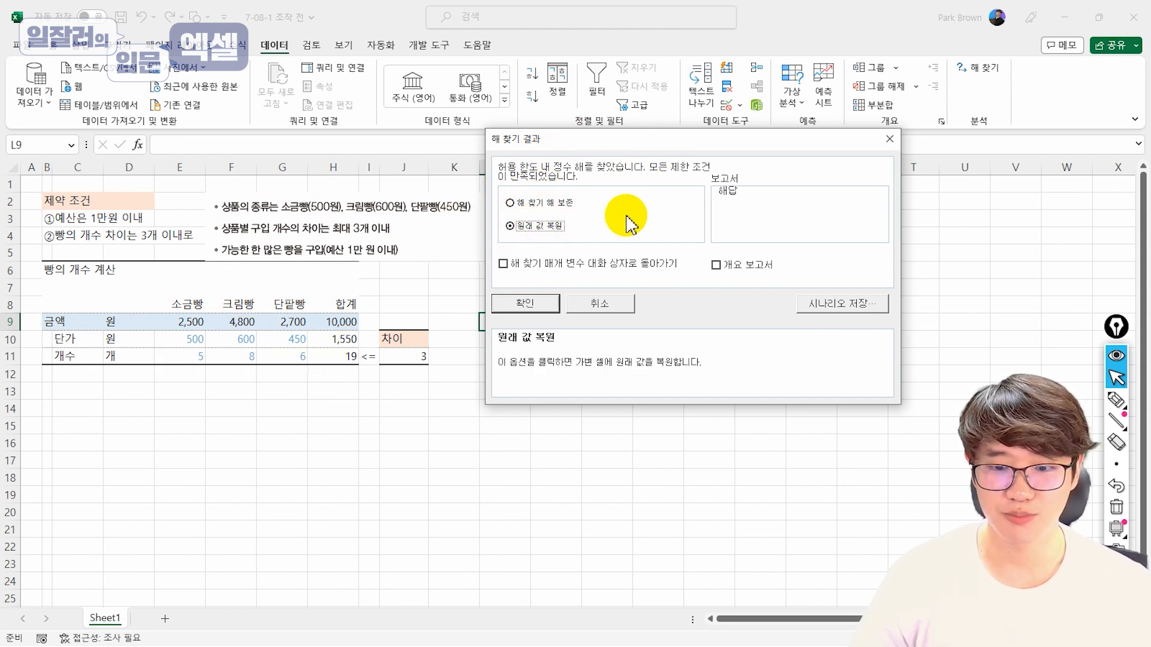
{"action": "left_click", "coordinate": [530, 303]}
Examine the difference cell J11 and its formula.
{"action": "left_click", "coordinate": [348, 391]}
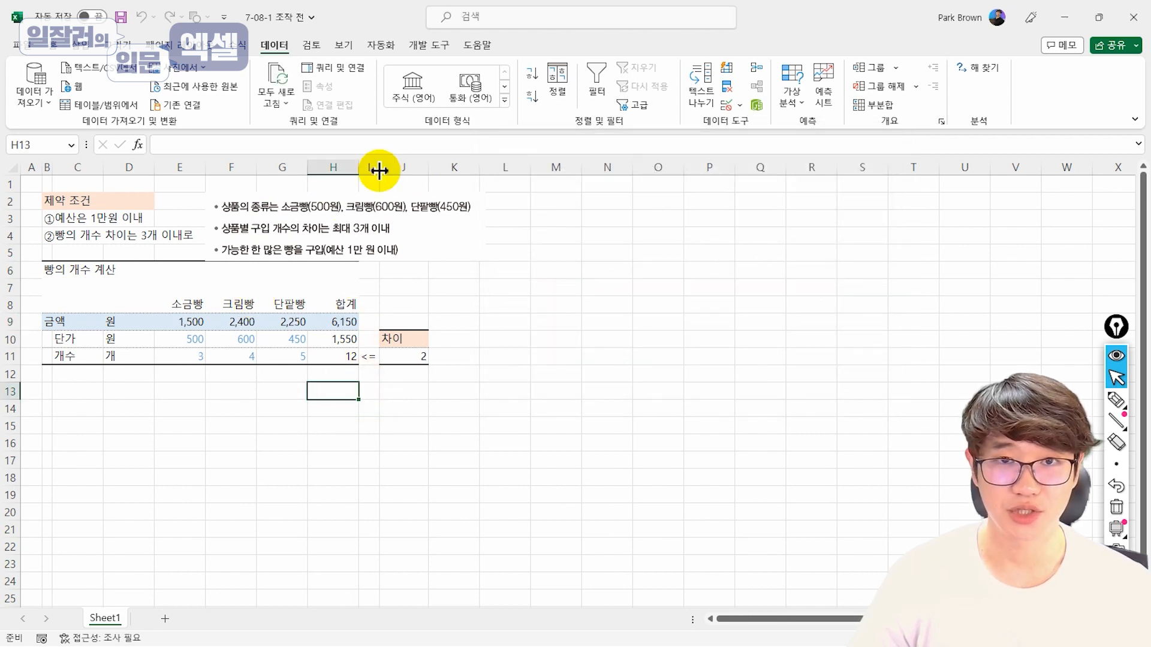
{"action": "left_click", "coordinate": [398, 339]}
{"action": "left_click", "coordinate": [398, 353]}
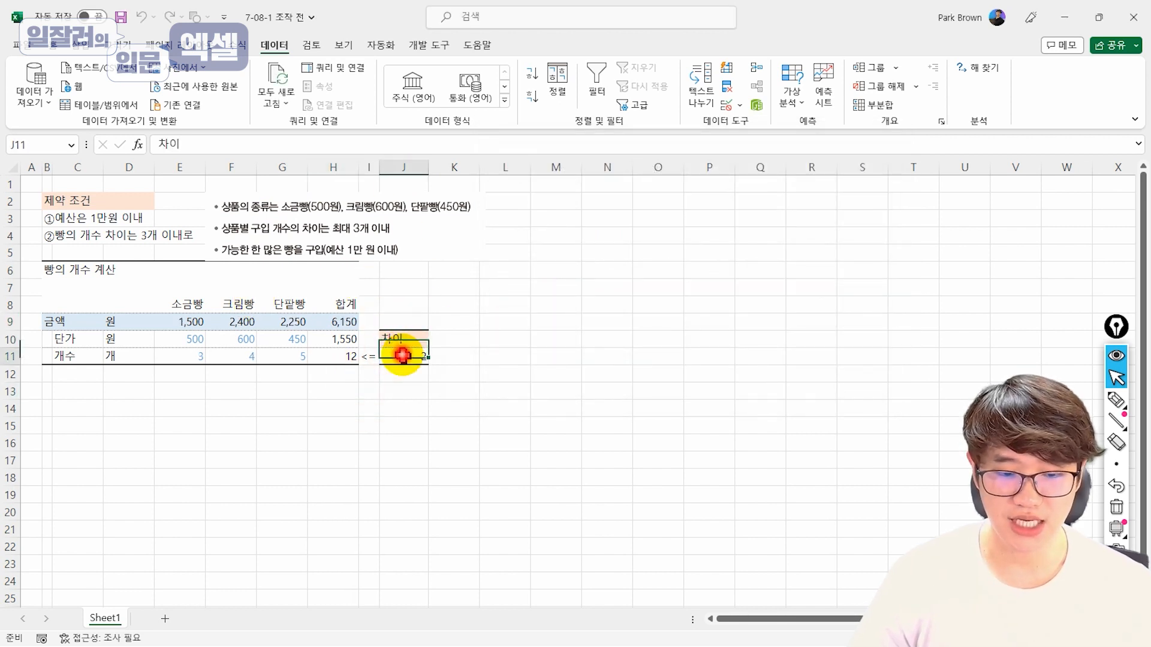
{"action": "left_click", "coordinate": [257, 144]}
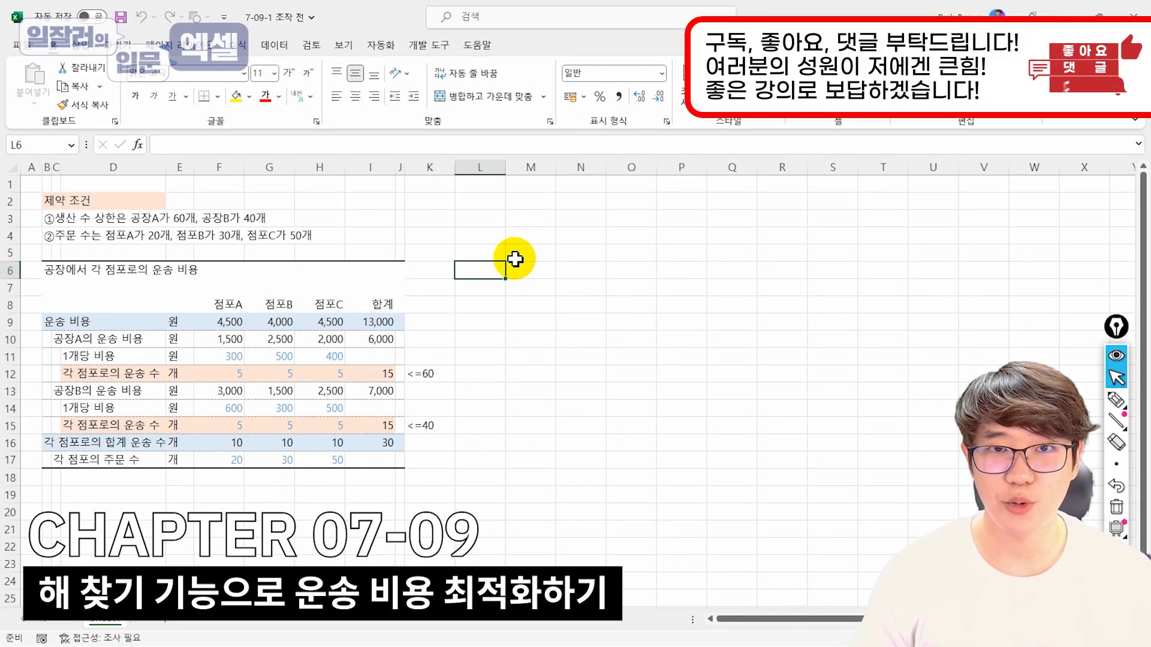
Mark up the factory production limits and store order quantities with the pen, noting 2개 and 3개 beside them.
{"action": "left_click", "coordinate": [1116, 400]}
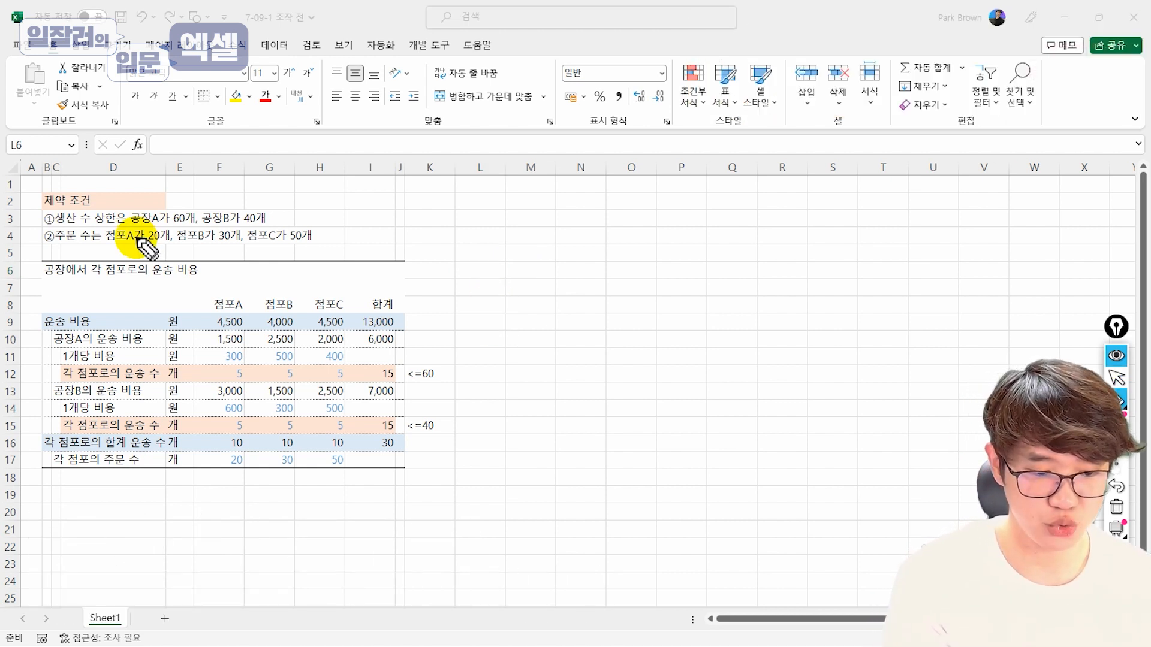
{"action": "mouse_move", "coordinate": [141, 226]}
{"action": "left_mouse_down"}
{"action": "mouse_move", "coordinate": [154, 215]}
{"action": "mouse_move", "coordinate": [245, 220]}
{"action": "left_mouse_up"}
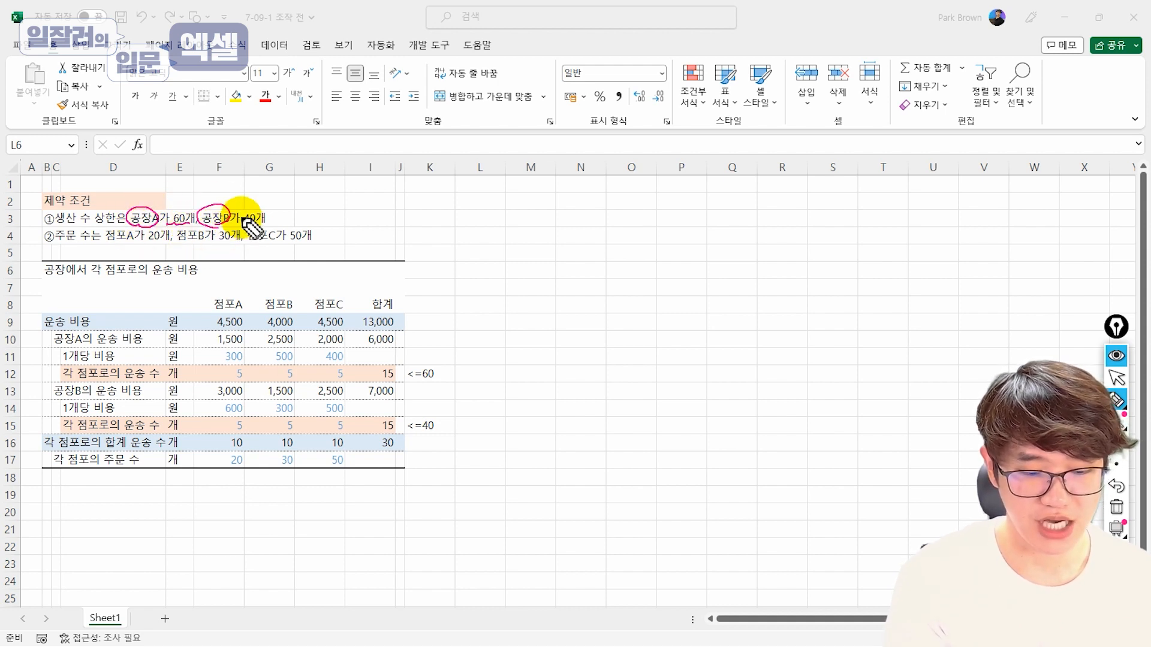
{"action": "left_click_drag", "start_coordinate": [169, 193], "coordinate": [241, 187]}
{"action": "left_click_drag", "start_coordinate": [303, 212], "coordinate": [321, 206]}
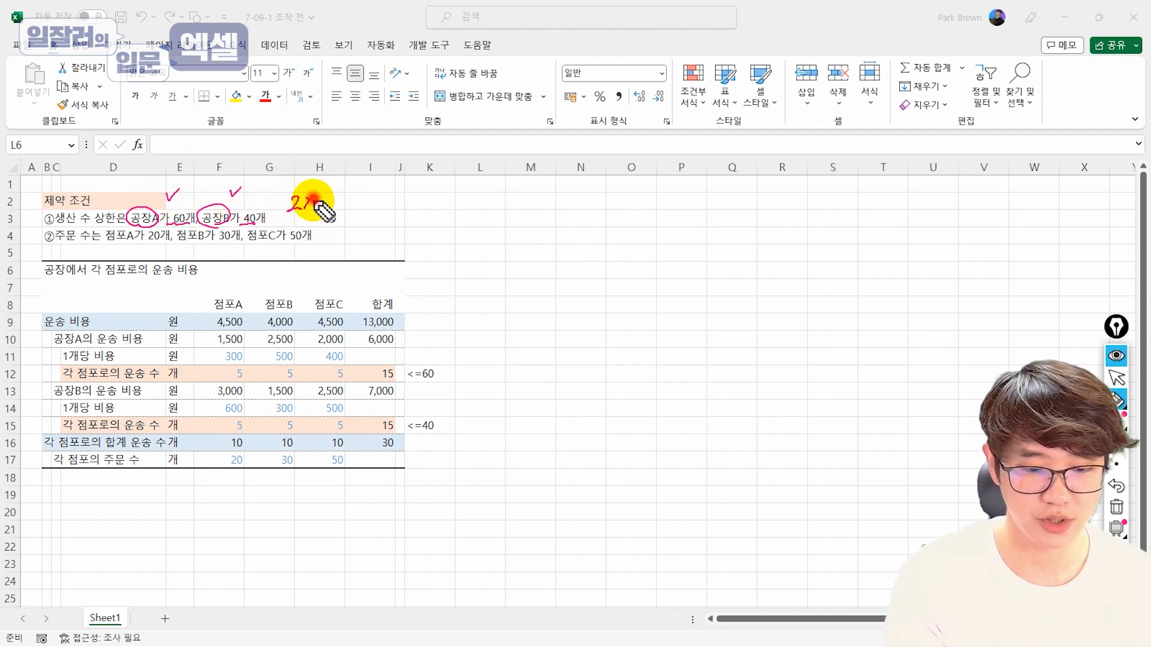
{"action": "mouse_move", "coordinate": [121, 248]}
{"action": "left_mouse_down"}
{"action": "mouse_move", "coordinate": [136, 232]}
{"action": "mouse_move", "coordinate": [104, 241]}
{"action": "mouse_move", "coordinate": [170, 241]}
{"action": "mouse_move", "coordinate": [180, 226]}
{"action": "mouse_move", "coordinate": [190, 246]}
{"action": "mouse_move", "coordinate": [359, 233]}
{"action": "mouse_move", "coordinate": [352, 245]}
{"action": "left_mouse_up"}
Mark up both factories, their 60 and 40 limits, the shipment cells and the total transport cost with the pen, and clear the ink.
{"action": "left_click_drag", "start_coordinate": [76, 329], "coordinate": [79, 329]}
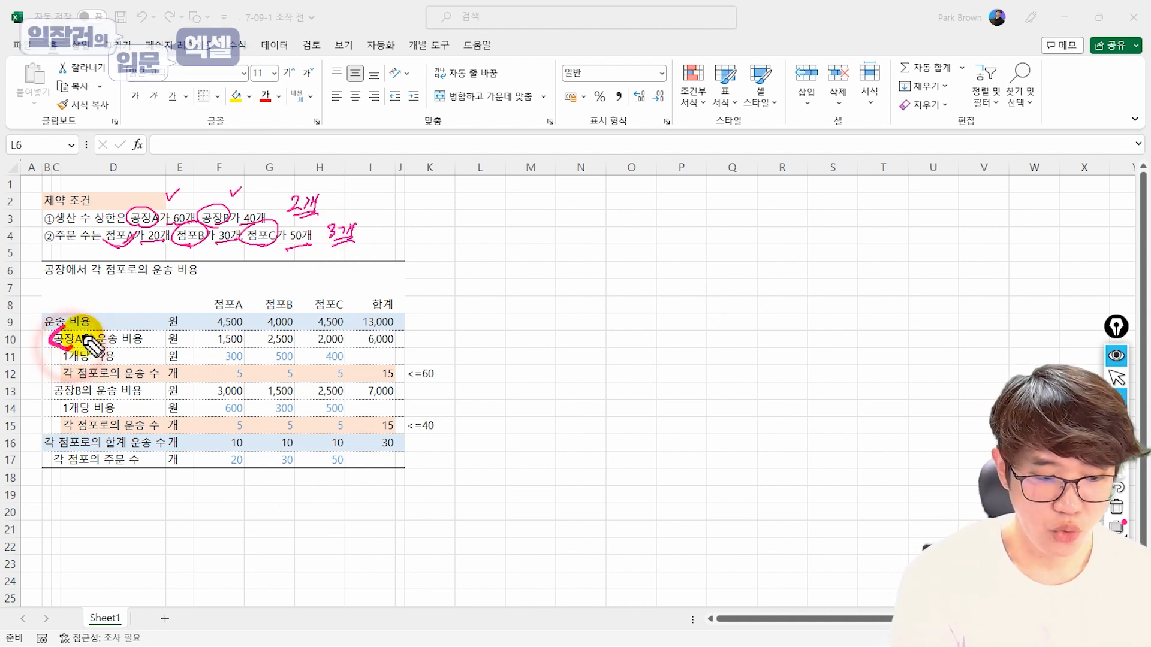
{"action": "mouse_move", "coordinate": [82, 381]}
{"action": "left_mouse_down"}
{"action": "mouse_move", "coordinate": [79, 401]}
{"action": "mouse_move", "coordinate": [80, 388]}
{"action": "left_mouse_up"}
{"action": "mouse_move", "coordinate": [90, 330]}
{"action": "left_mouse_down"}
{"action": "mouse_move", "coordinate": [180, 299]}
{"action": "mouse_move", "coordinate": [172, 312]}
{"action": "left_mouse_up"}
{"action": "mouse_move", "coordinate": [96, 394]}
{"action": "left_mouse_down"}
{"action": "mouse_move", "coordinate": [201, 317]}
{"action": "mouse_move", "coordinate": [210, 331]}
{"action": "left_mouse_up"}
{"action": "left_click_drag", "start_coordinate": [431, 358], "coordinate": [430, 450]}
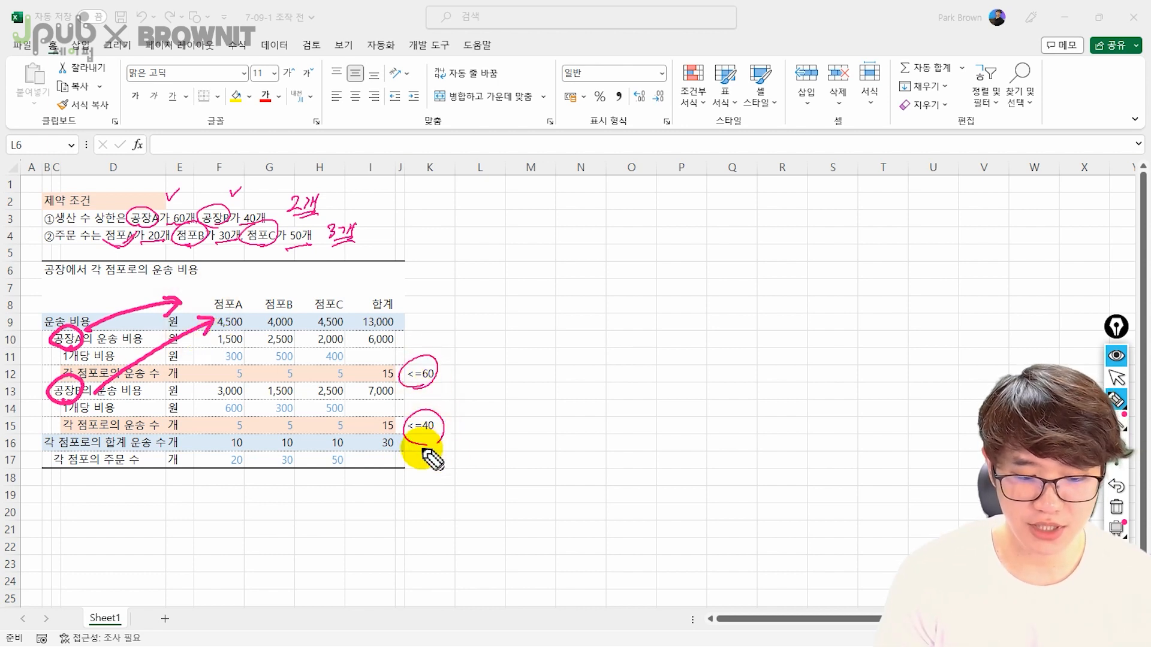
{"action": "left_click_drag", "start_coordinate": [443, 368], "coordinate": [453, 366]}
{"action": "left_click_drag", "start_coordinate": [447, 419], "coordinate": [454, 412]}
{"action": "left_click_drag", "start_coordinate": [222, 370], "coordinate": [271, 364]}
{"action": "left_click_drag", "start_coordinate": [307, 368], "coordinate": [318, 363]}
{"action": "left_click_drag", "start_coordinate": [214, 426], "coordinate": [275, 419]}
{"action": "left_click_drag", "start_coordinate": [304, 419], "coordinate": [317, 414]}
{"action": "left_click_drag", "start_coordinate": [367, 336], "coordinate": [424, 312]}
{"action": "left_click", "coordinate": [427, 320]}
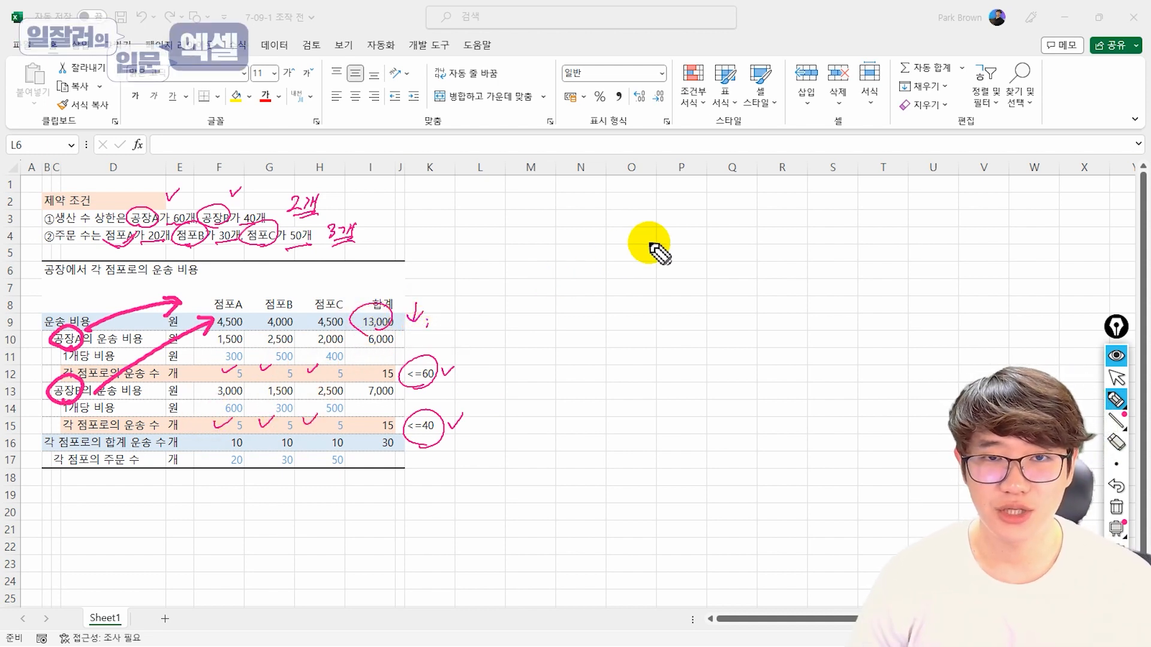
{"action": "left_click", "coordinate": [1118, 359]}
Start Solver from the total transport cost cell I9 and clear the existing changing-cells reference.
{"action": "left_click", "coordinate": [384, 322]}
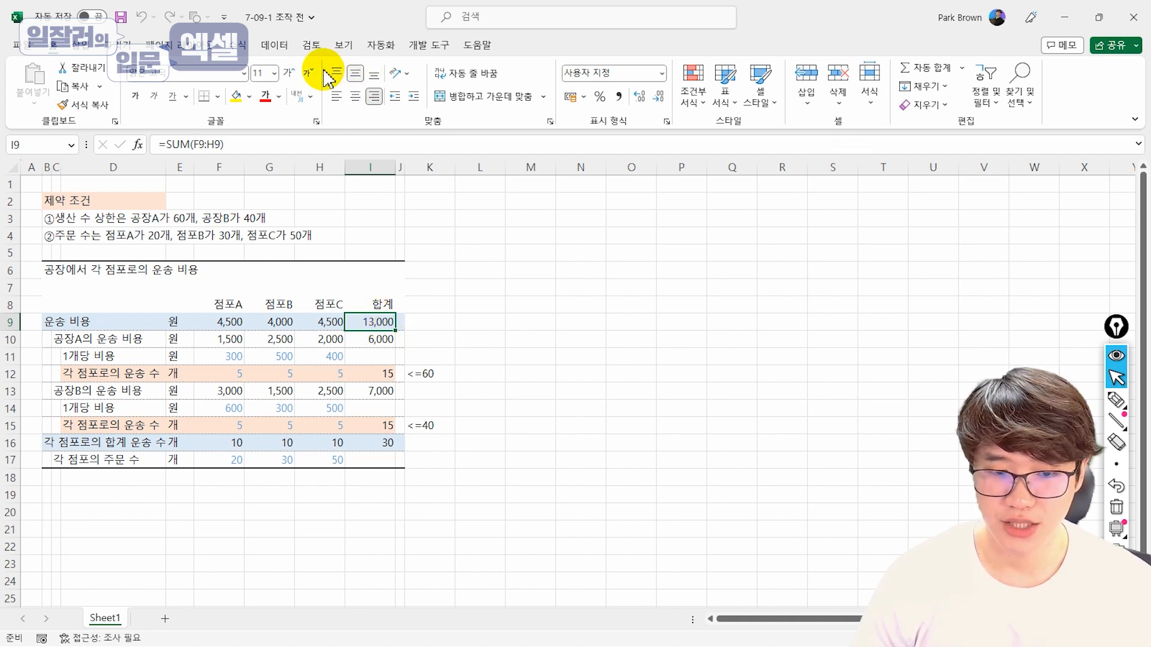
{"action": "left_click", "coordinate": [274, 45]}
{"action": "left_click", "coordinate": [978, 67]}
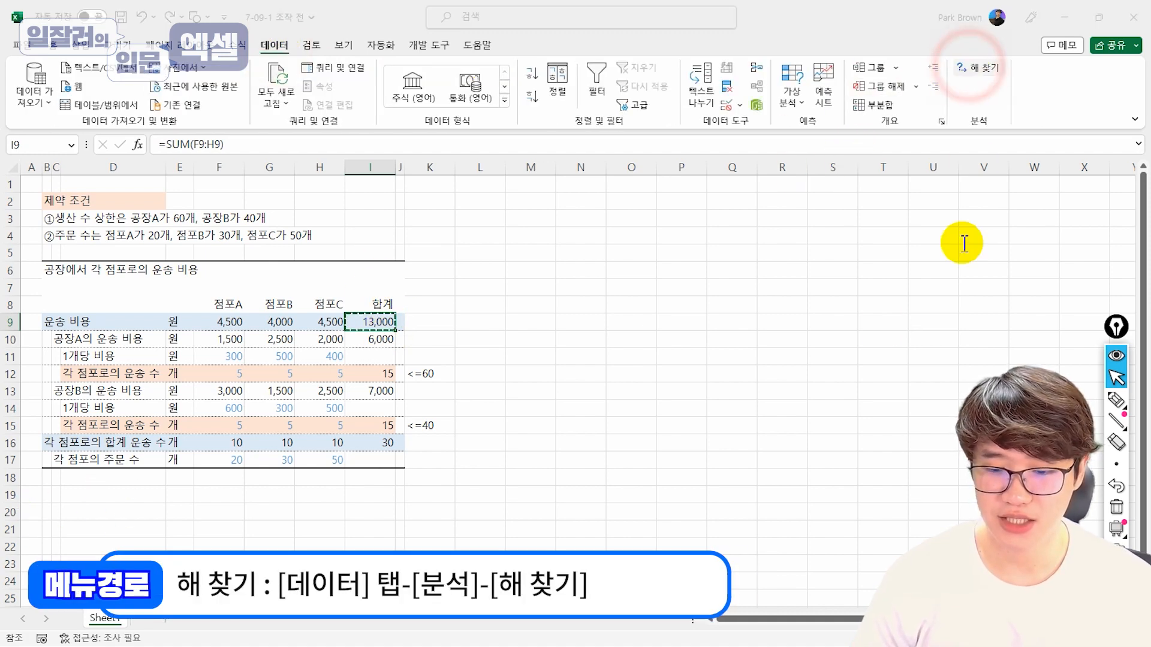
{"action": "left_click_drag", "start_coordinate": [606, 55], "coordinate": [609, 143]}
{"action": "double_click", "coordinate": [576, 237]}
{"action": "key", "text": "BackSpace"}
Delete all existing constraints from the Solver model.
{"action": "left_click", "coordinate": [590, 274]}
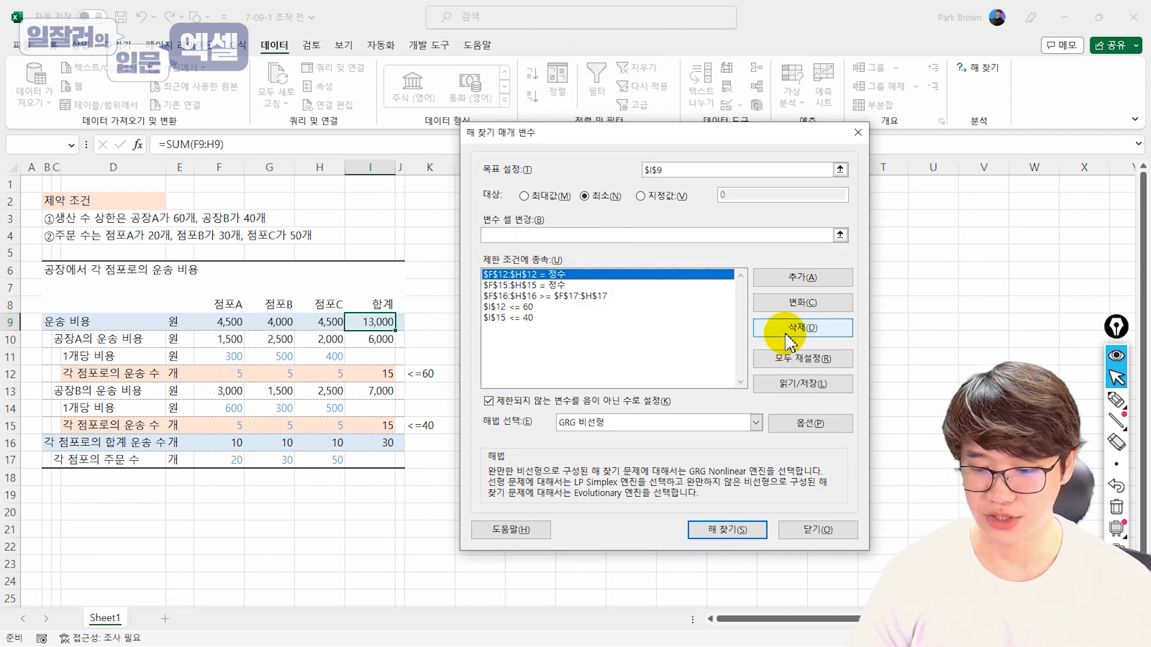
{"action": "left_click", "coordinate": [785, 333]}
{"action": "left_click", "coordinate": [668, 275]}
{"action": "left_click", "coordinate": [779, 329]}
{"action": "left_click", "coordinate": [792, 330]}
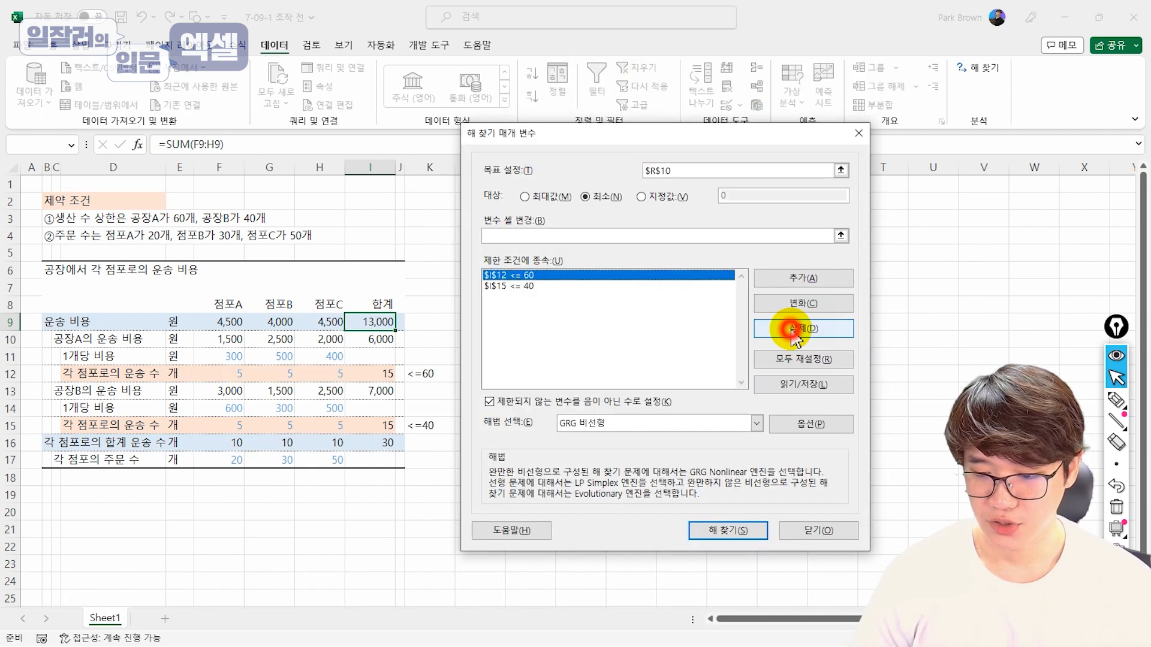
{"action": "left_click", "coordinate": [642, 275]}
{"action": "left_click", "coordinate": [771, 329]}
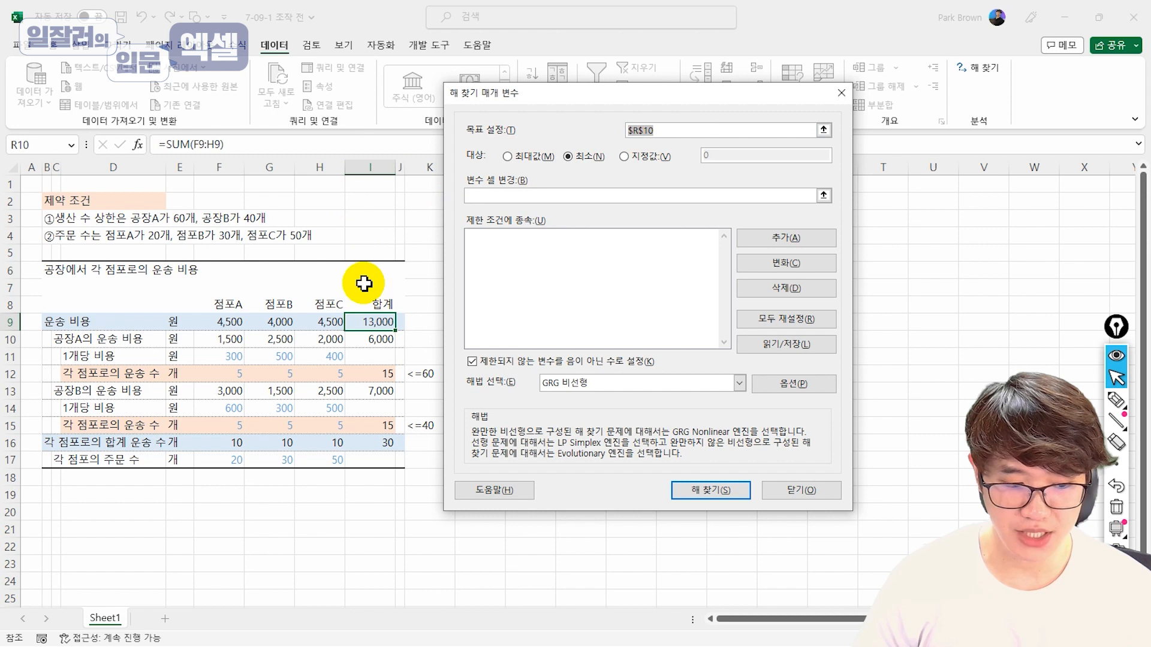
Set the Solver objective to minimise I9 with F12:H12 and F15:H15 as the changing cells.
{"action": "left_click", "coordinate": [369, 323]}
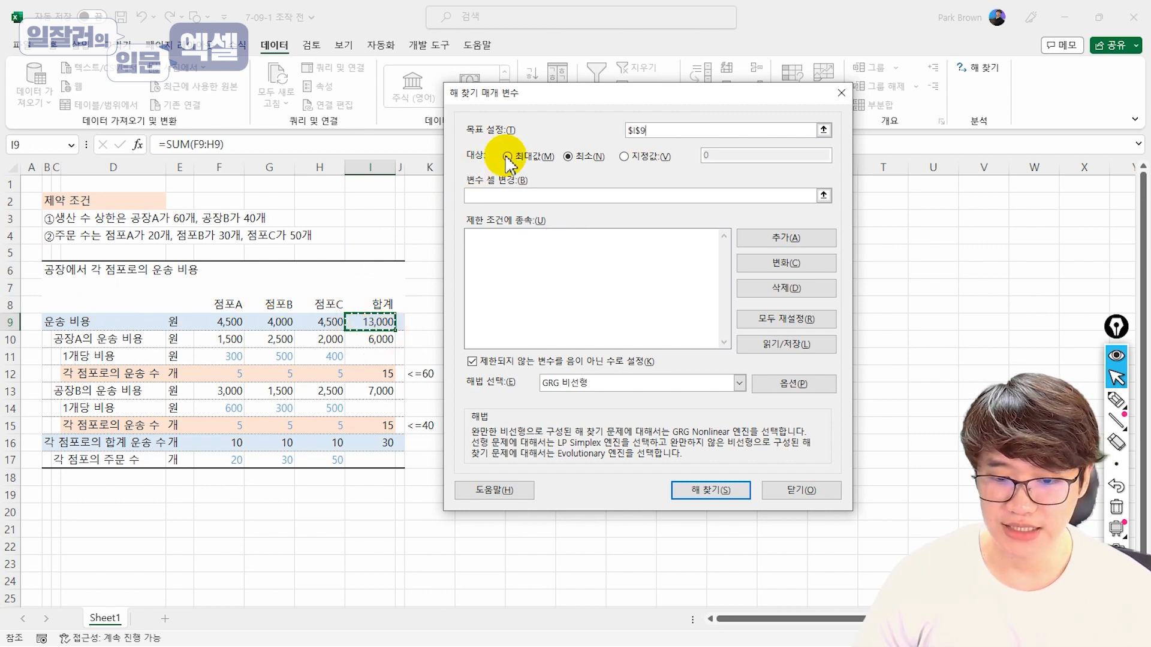
{"action": "left_click", "coordinate": [582, 158]}
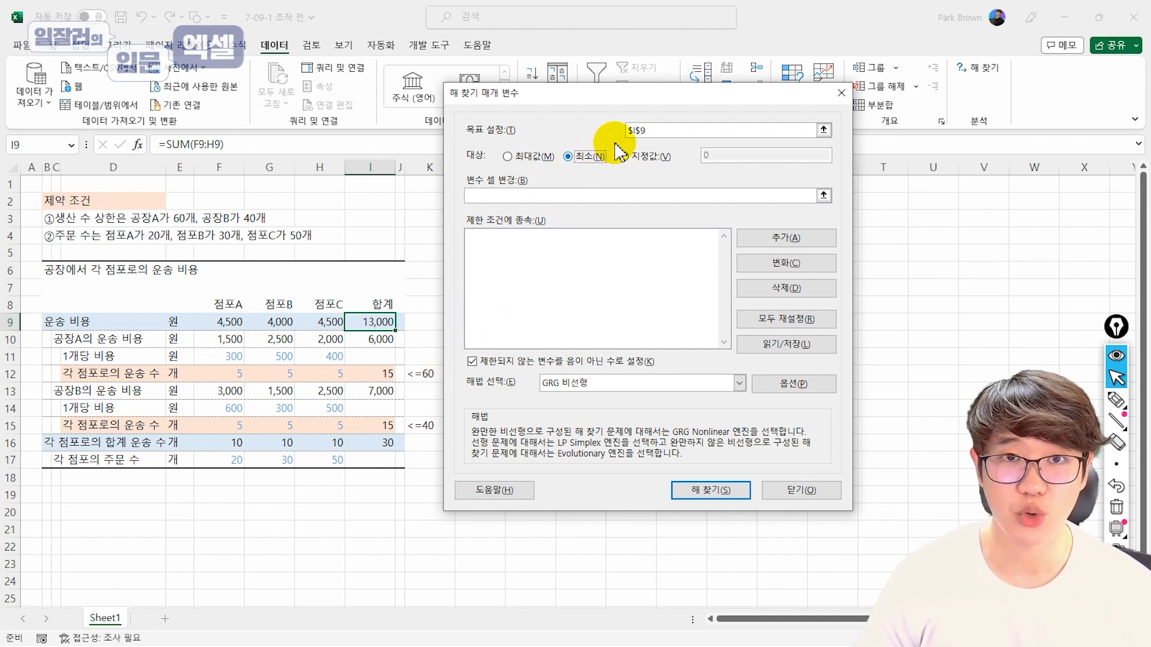
{"action": "left_click", "coordinate": [612, 192]}
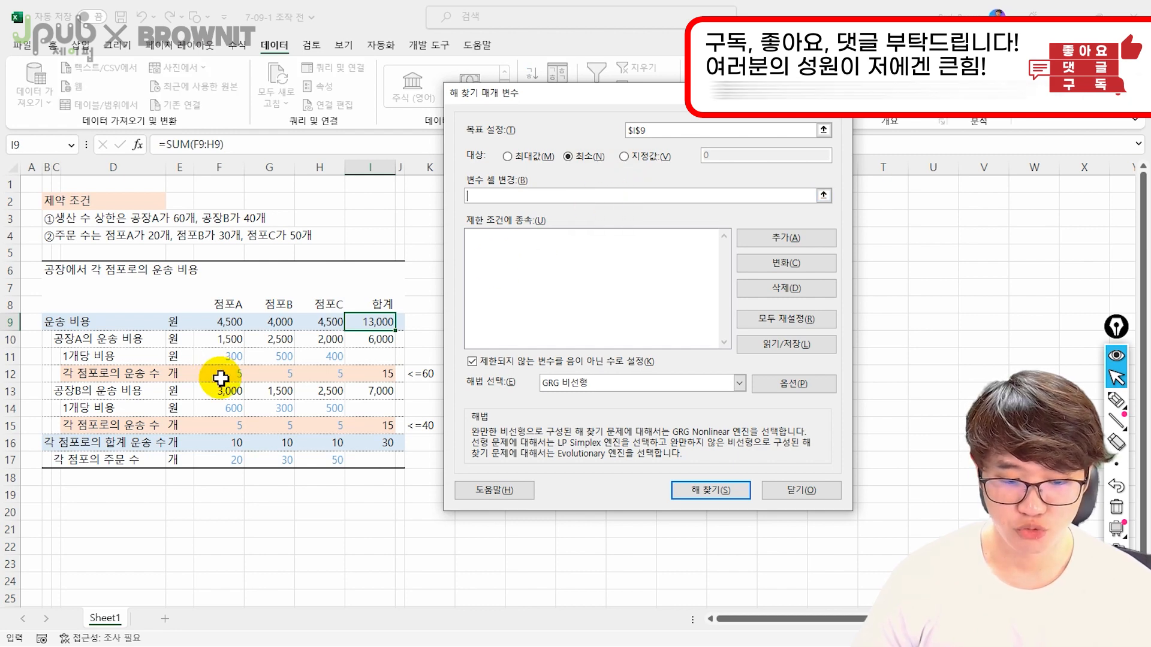
{"action": "left_click_drag", "start_coordinate": [221, 378], "coordinate": [319, 380]}
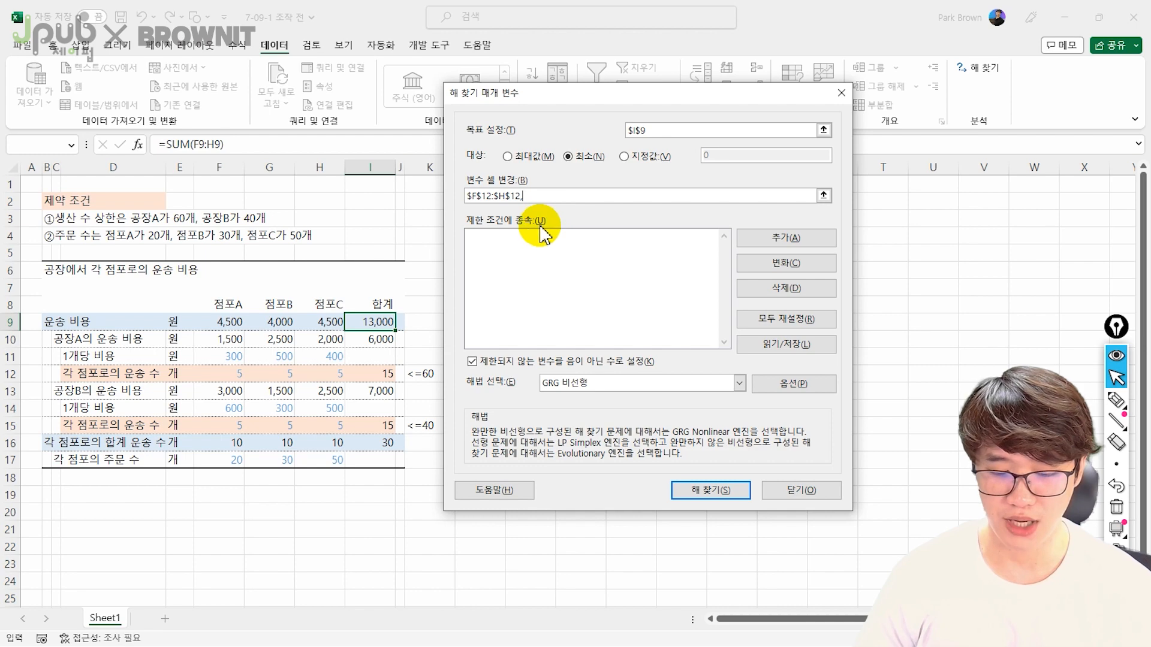
{"action": "left_click_drag", "start_coordinate": [224, 426], "coordinate": [337, 427]}
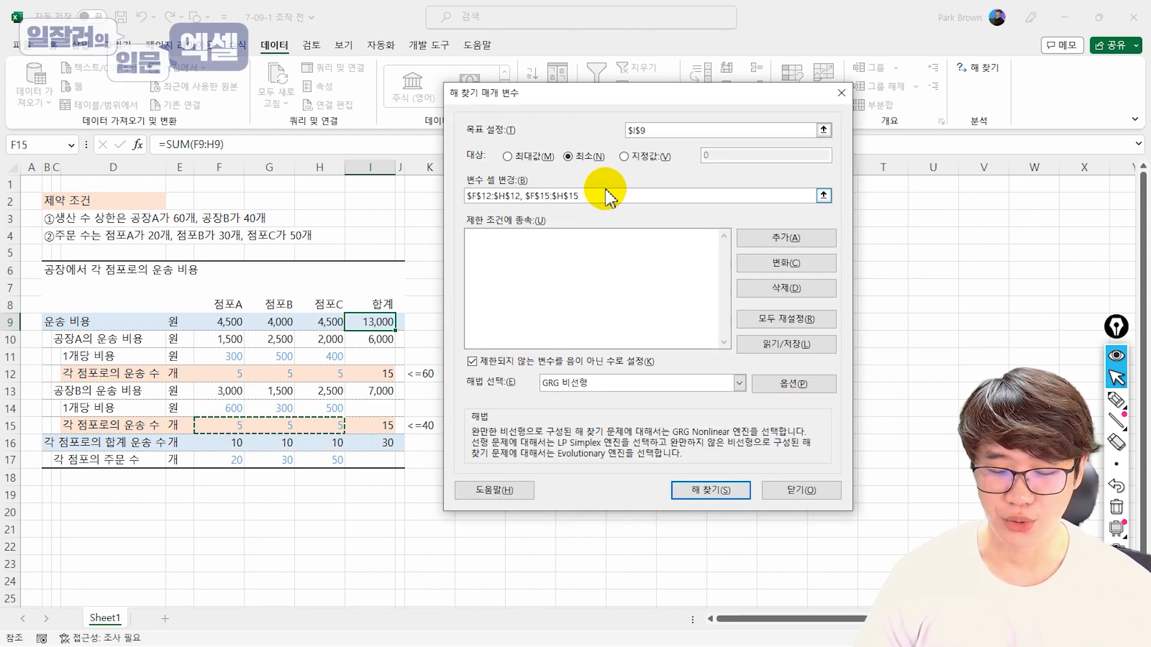
Add Solver constraints limiting factory A's total I12 to <= 60 and factory B's total I15 to <= 40.
{"action": "left_click", "coordinate": [754, 237]}
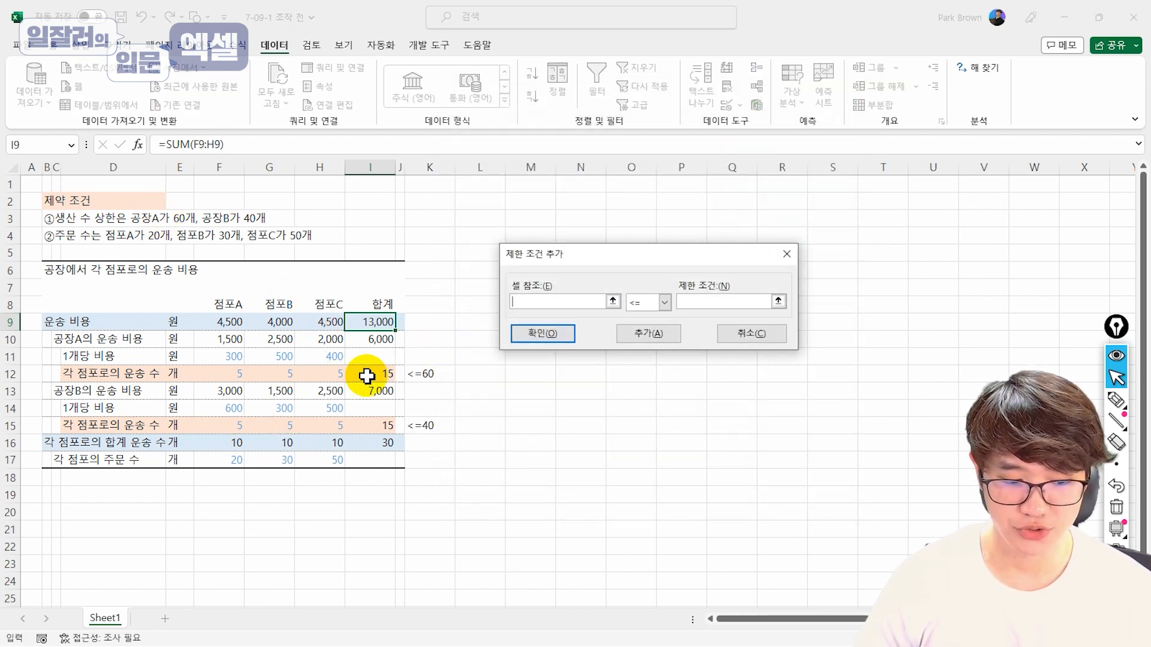
{"action": "left_click", "coordinate": [370, 374]}
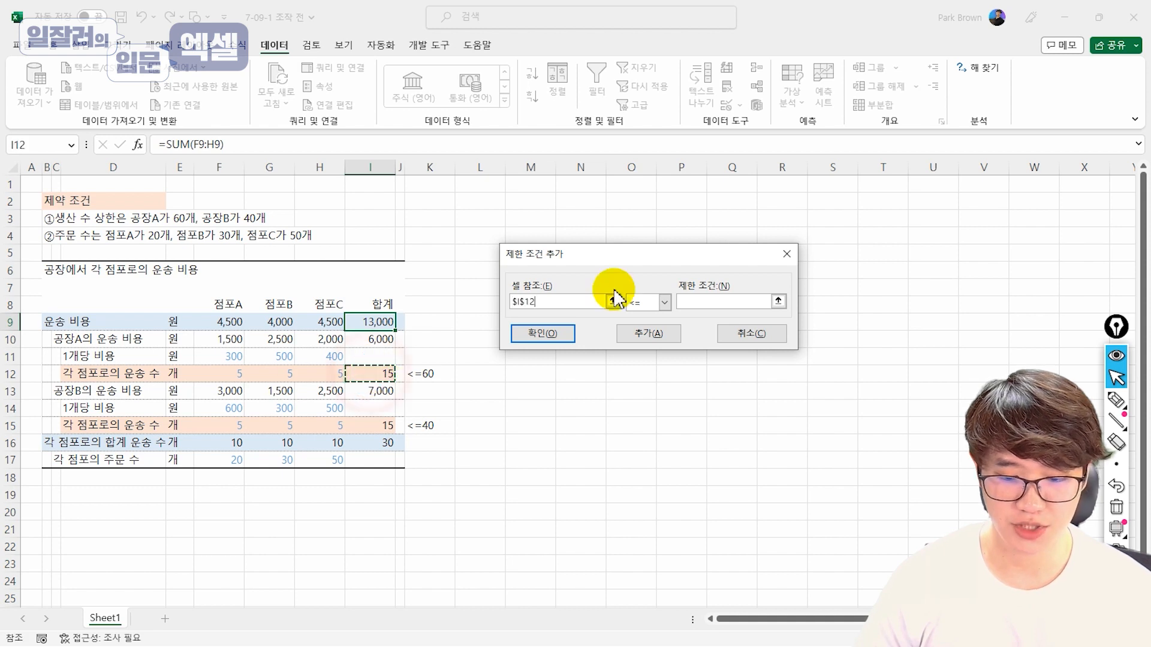
{"action": "left_click", "coordinate": [713, 301]}
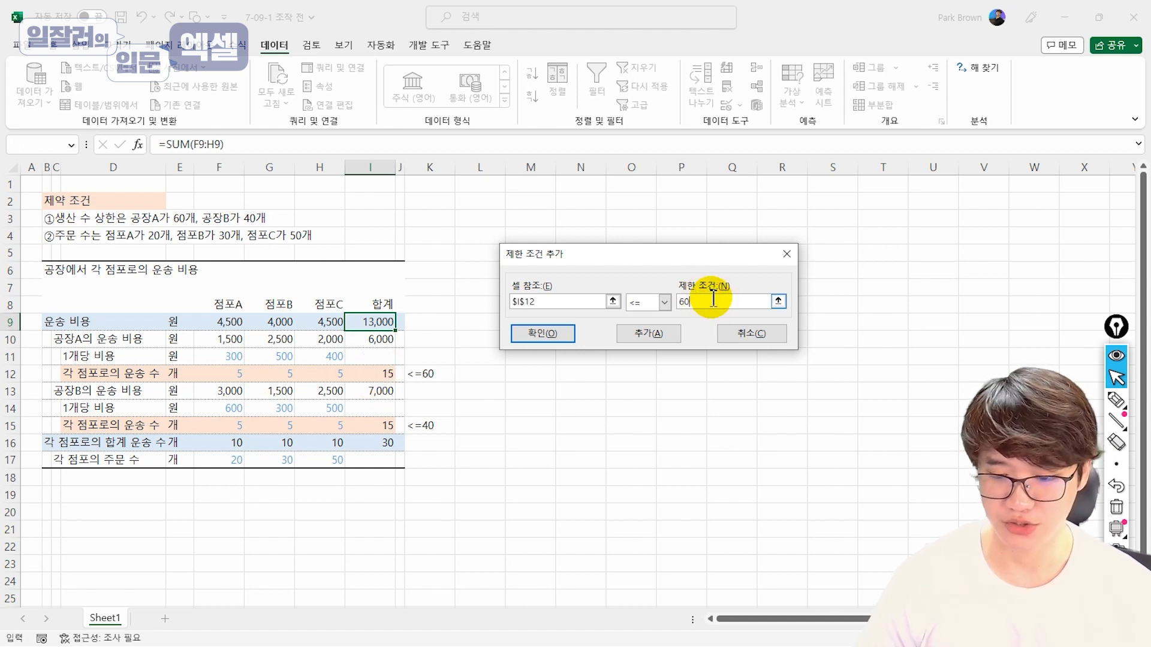
{"action": "type", "text": "60"}
{"action": "left_click", "coordinate": [653, 333]}
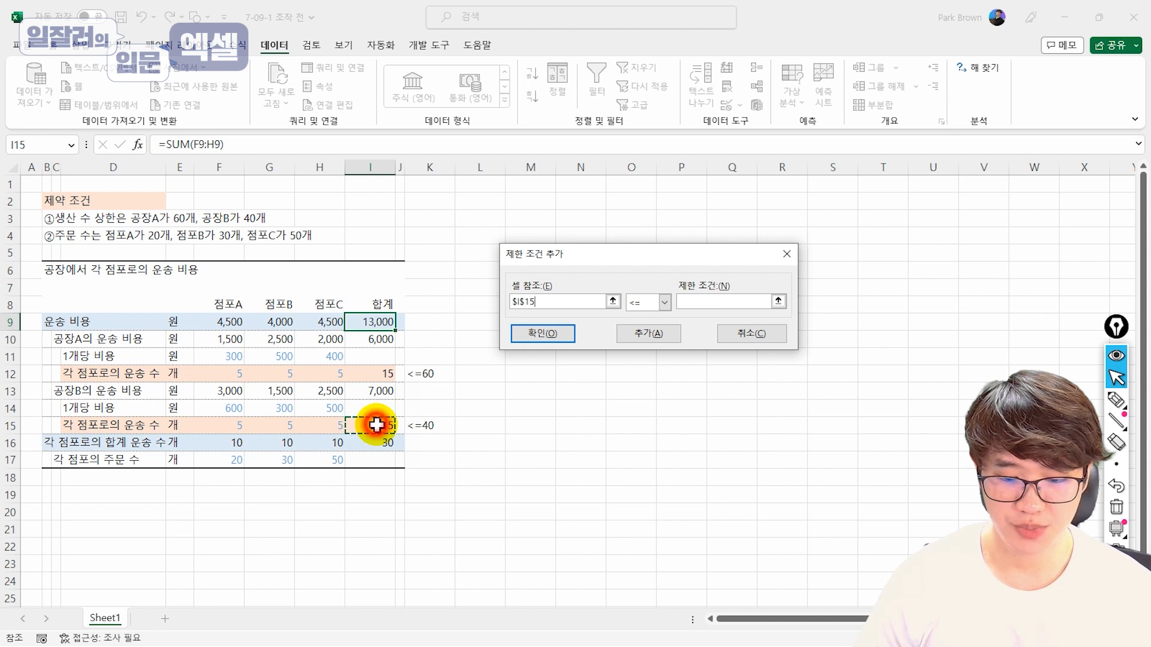
{"action": "left_click", "coordinate": [715, 301]}
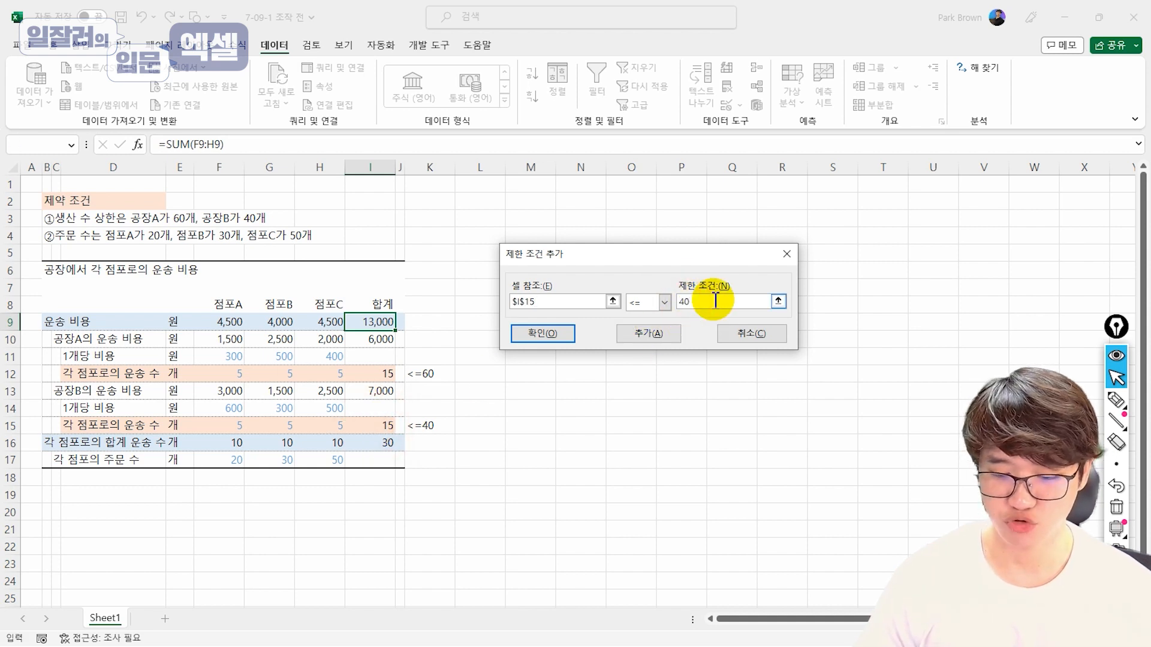
{"action": "left_click", "coordinate": [654, 333]}
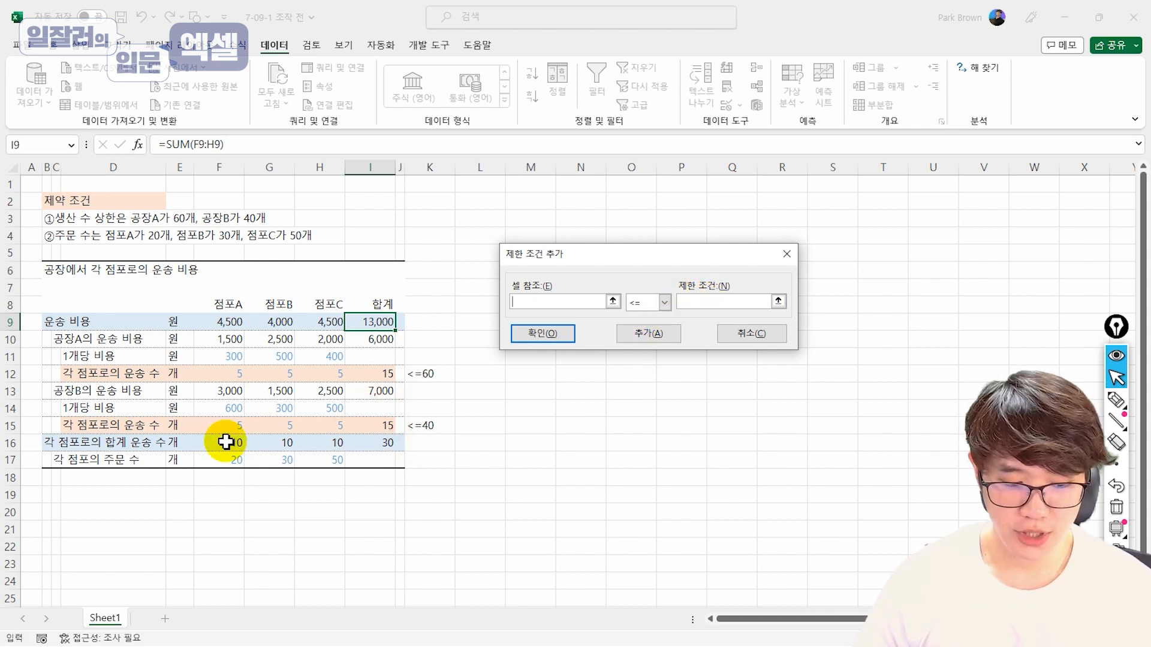
Add a Solver constraint requiring the total shipments F16:H16 to be >= the store orders F17:H17.
{"action": "left_click_drag", "start_coordinate": [226, 443], "coordinate": [336, 442]}
{"action": "left_click", "coordinate": [706, 305]}
{"action": "left_click_drag", "start_coordinate": [229, 461], "coordinate": [324, 479]}
{"action": "left_click", "coordinate": [664, 302]}
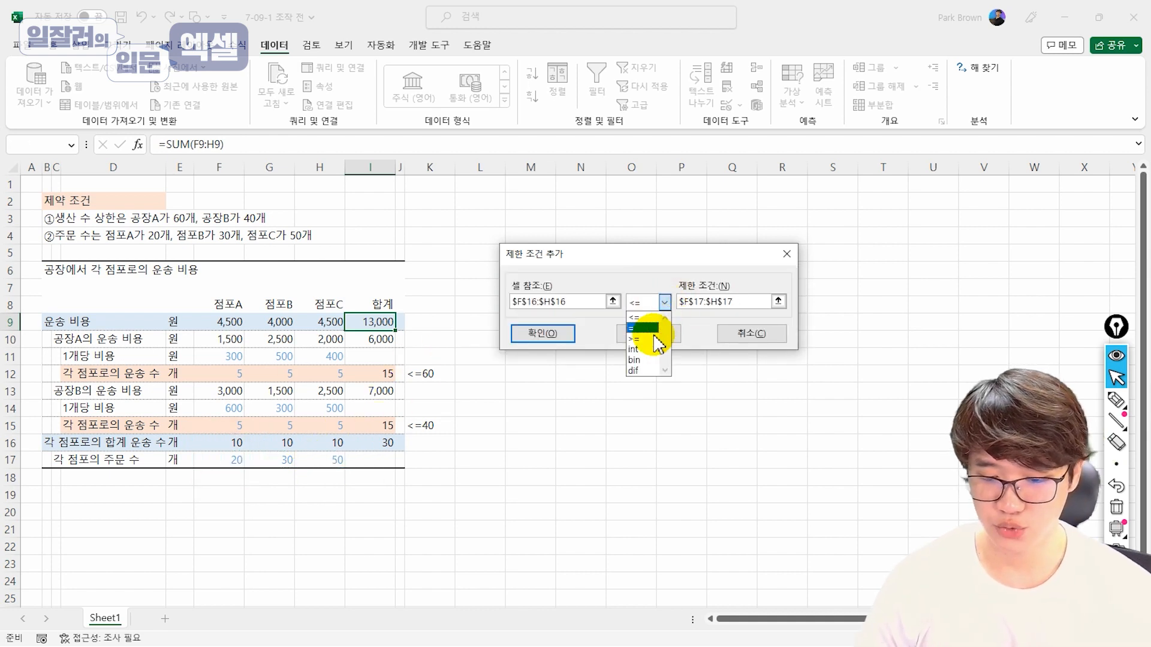
{"action": "left_click", "coordinate": [648, 327]}
{"action": "left_click", "coordinate": [653, 336]}
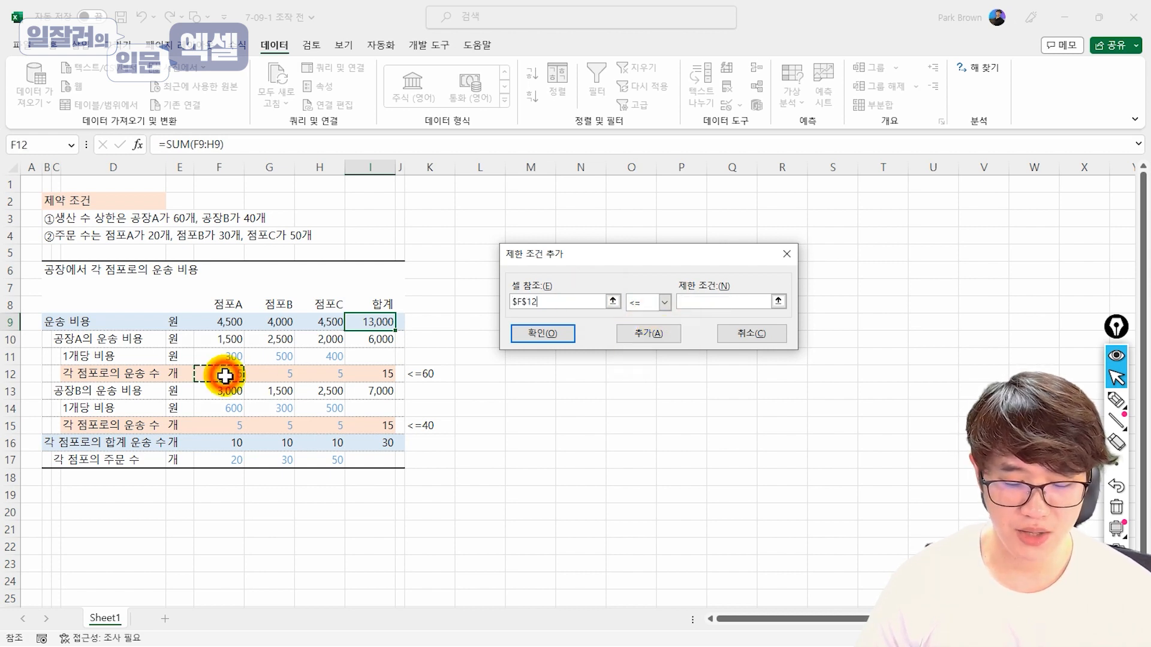
Constrain the shipment cells F12:H12 and F15:H15 to integers with int and return to the Solver parameters.
{"action": "left_click_drag", "start_coordinate": [224, 376], "coordinate": [311, 373]}
{"action": "left_click", "coordinate": [664, 303]}
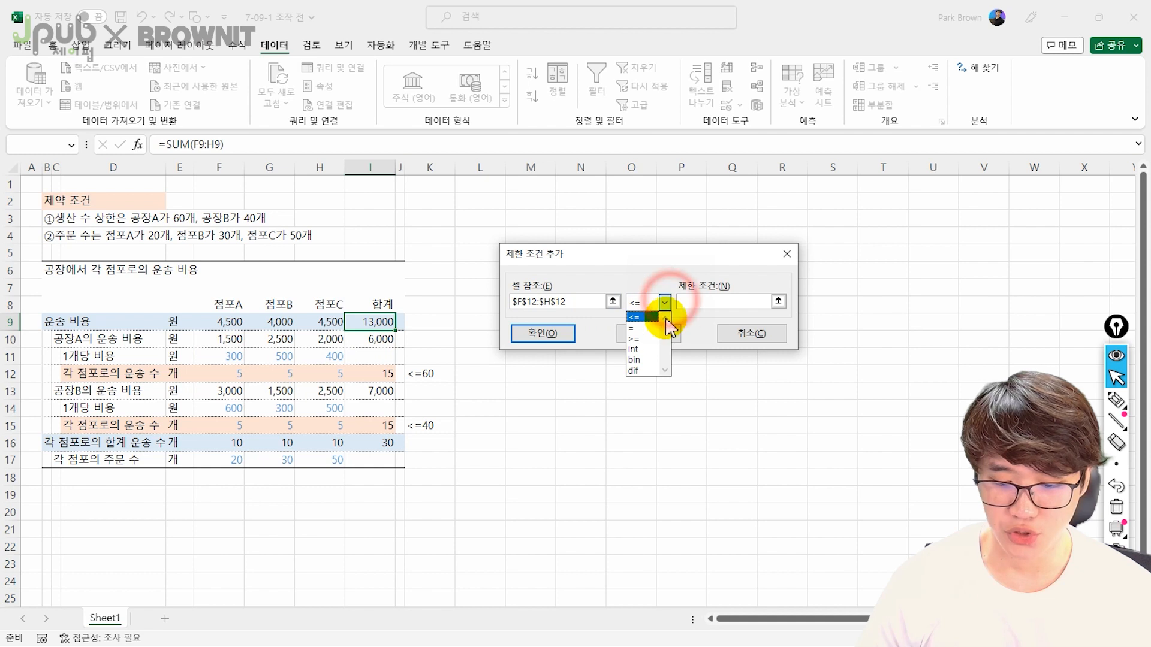
{"action": "left_click", "coordinate": [634, 350]}
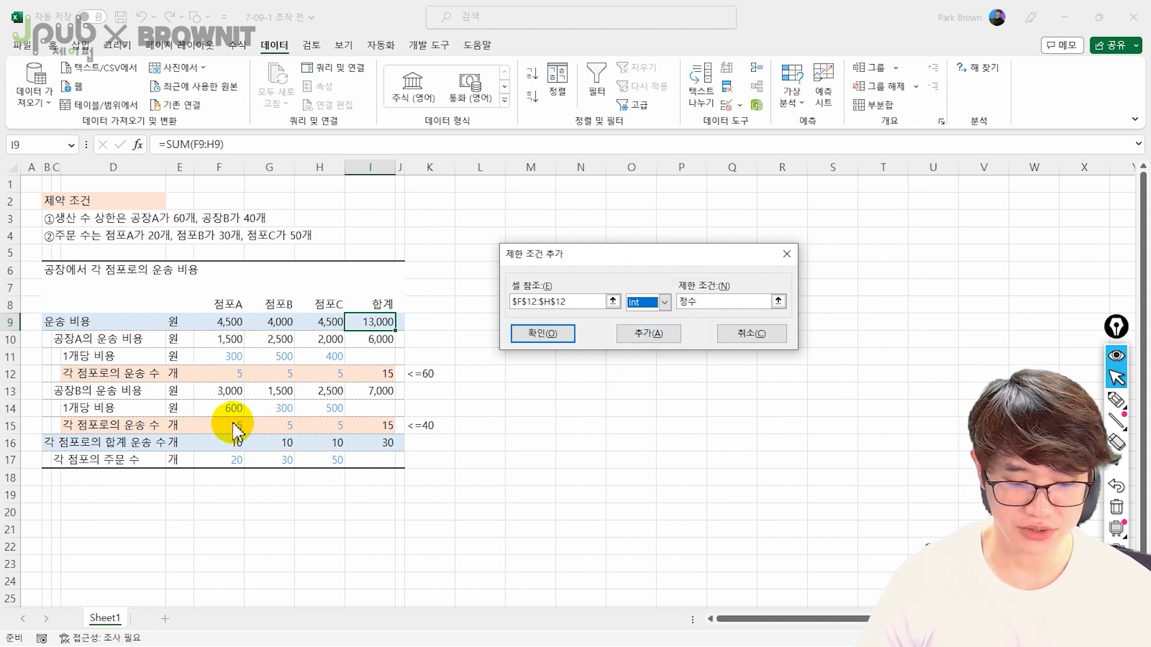
{"action": "left_click", "coordinate": [626, 331]}
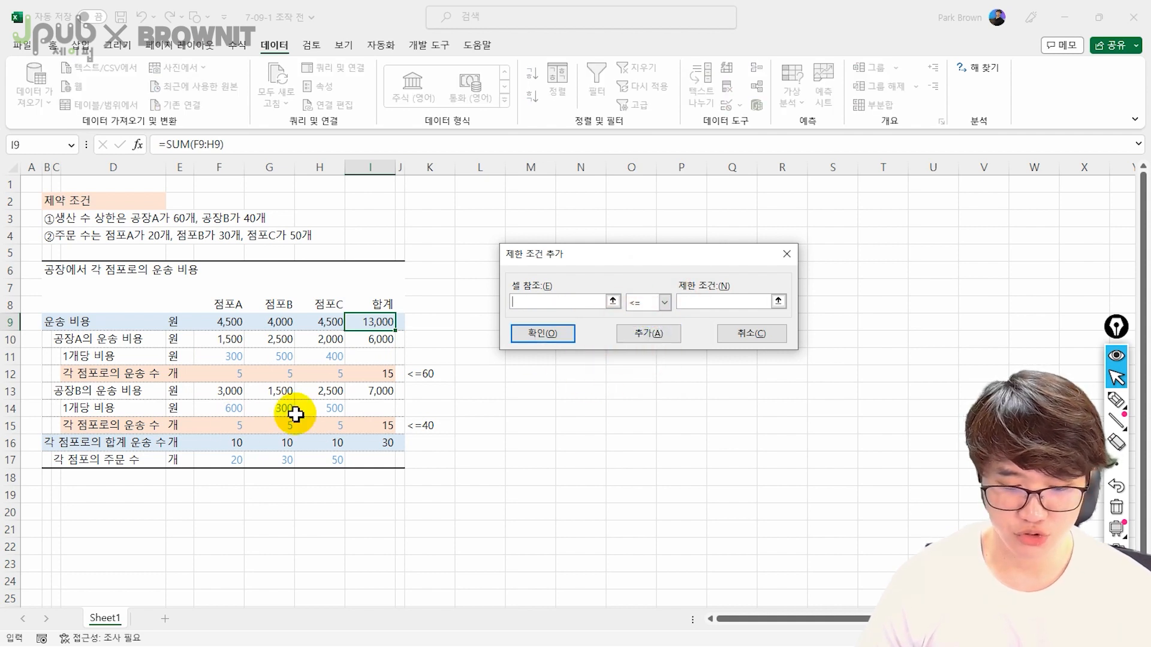
{"action": "left_click_drag", "start_coordinate": [220, 423], "coordinate": [319, 424]}
{"action": "left_click", "coordinate": [663, 306]}
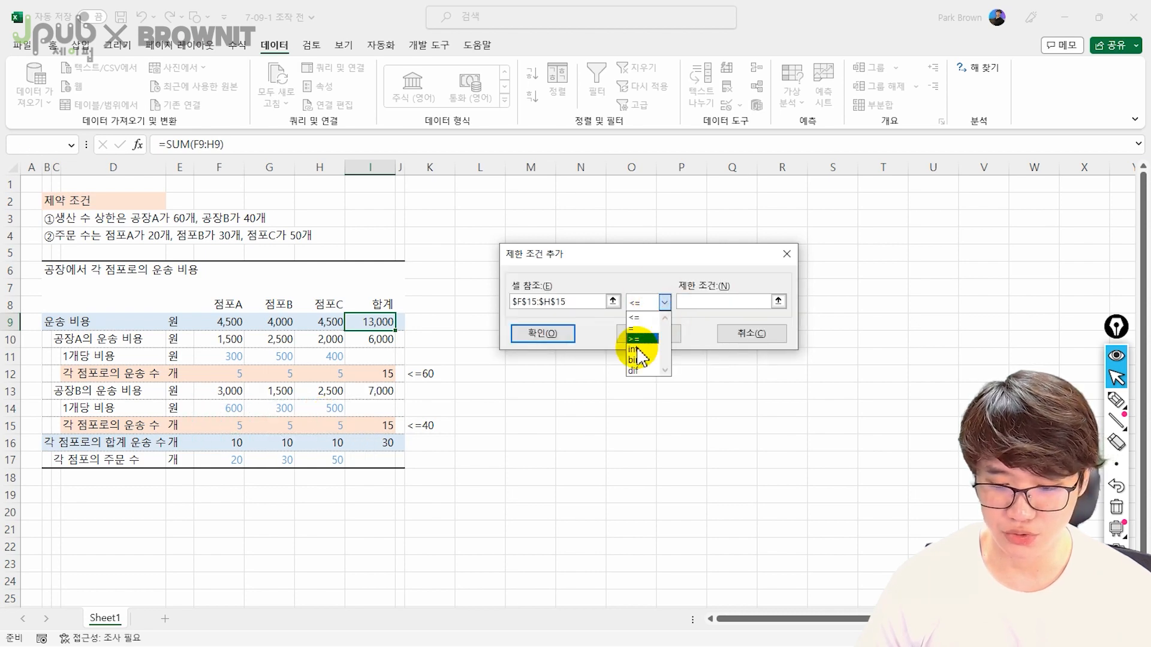
{"action": "left_click", "coordinate": [632, 343]}
{"action": "left_click", "coordinate": [543, 333]}
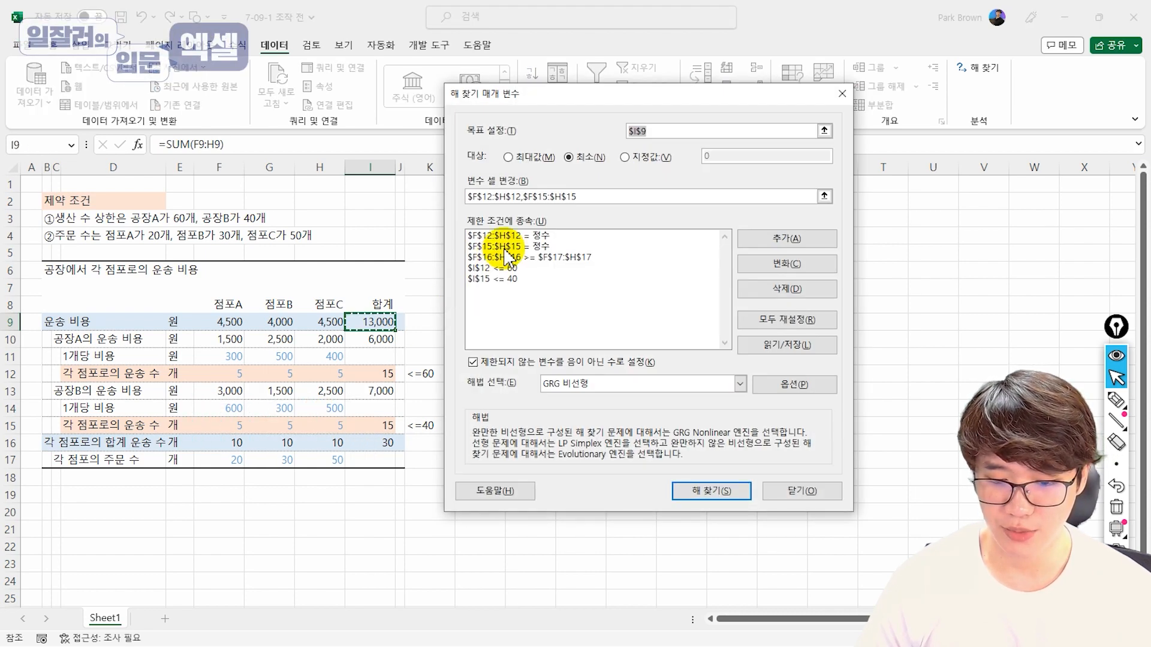
Review the listed constraints, solve the model, and move the results dialog clear of the transport table.
{"action": "left_click", "coordinate": [515, 235]}
{"action": "left_click", "coordinate": [535, 246]}
{"action": "left_click", "coordinate": [527, 258]}
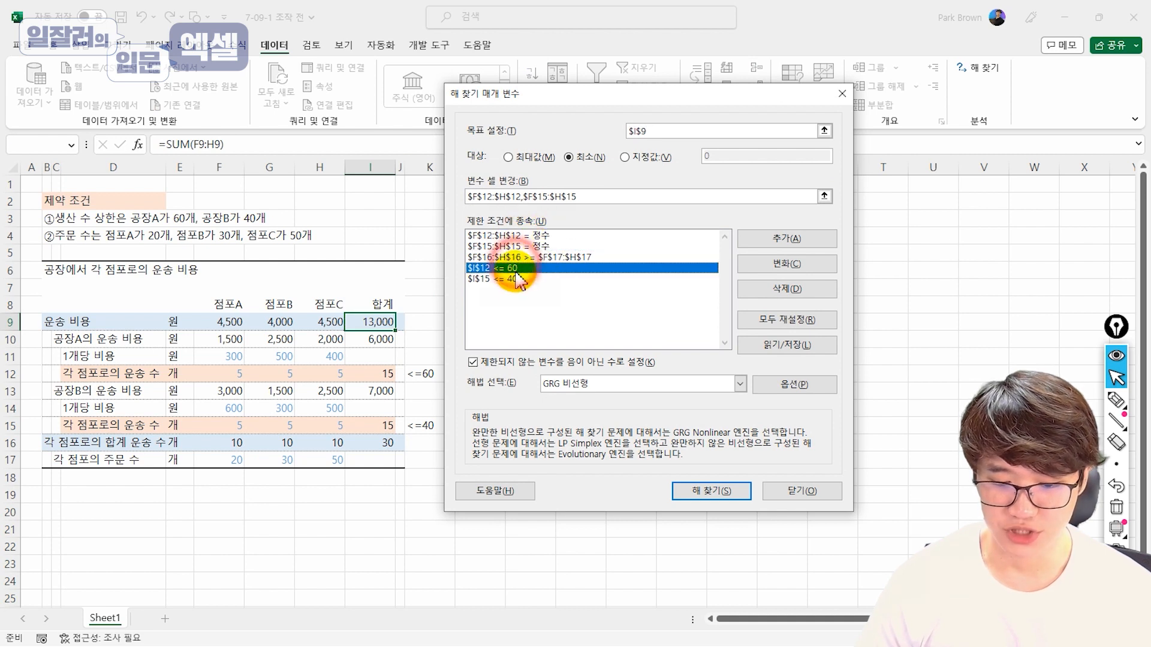
{"action": "left_click", "coordinate": [531, 279]}
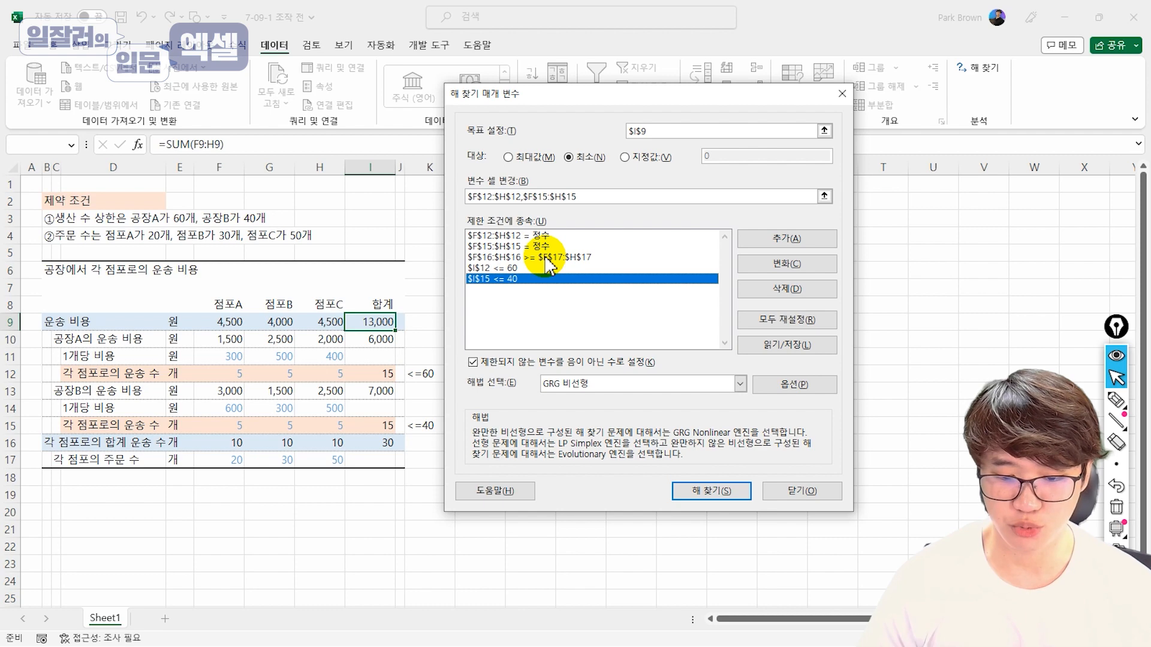
{"action": "left_click", "coordinate": [547, 257]}
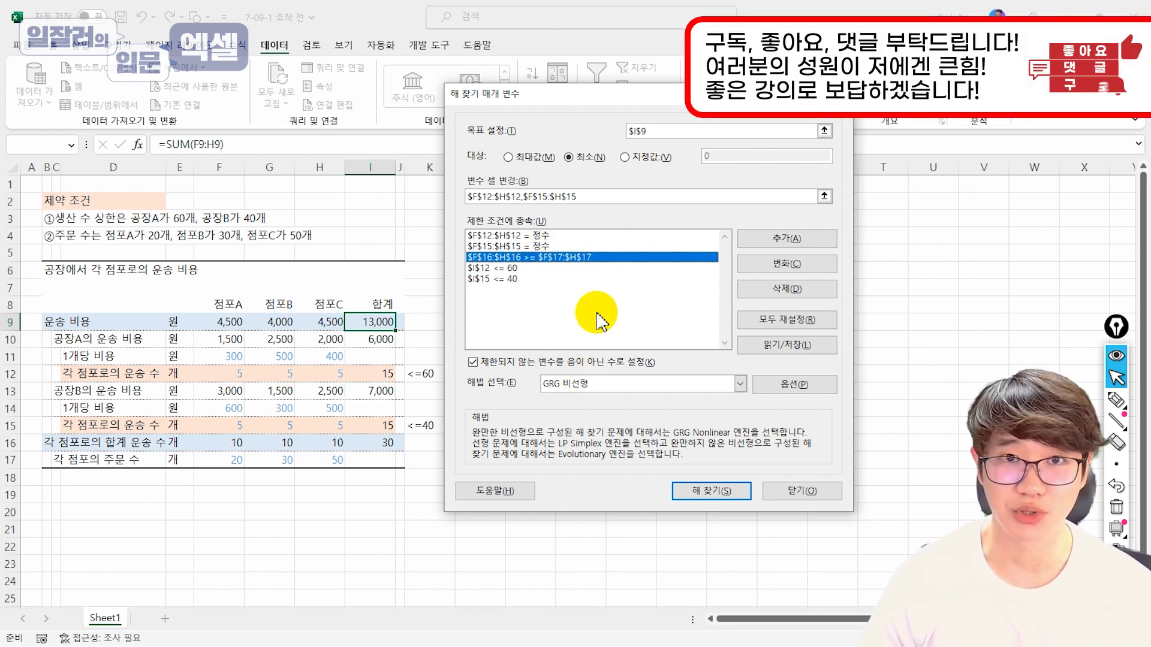
{"action": "left_click", "coordinate": [698, 495]}
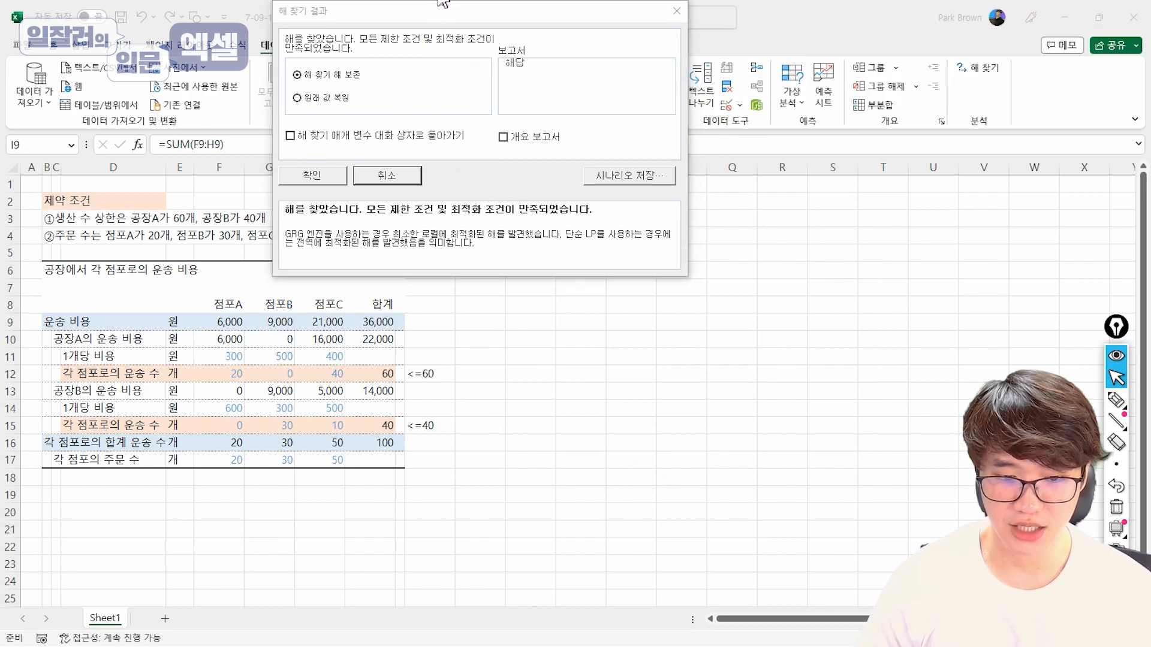
{"action": "left_click_drag", "start_coordinate": [480, 15], "coordinate": [682, 215]}
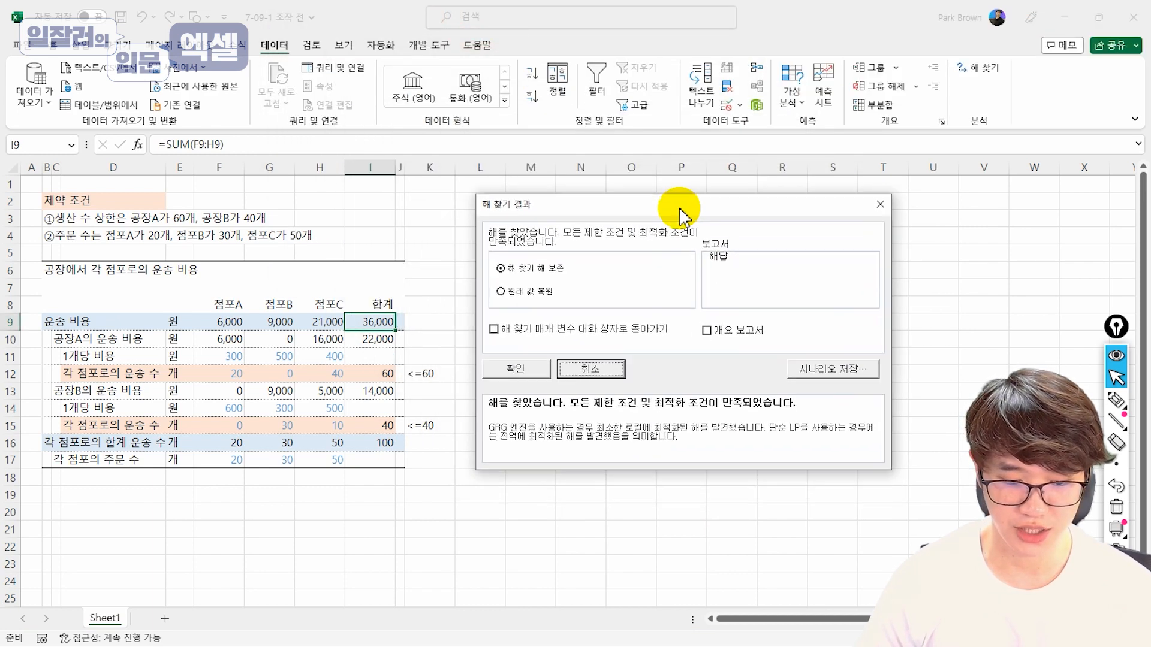
Circle the shipments F12, H12, G15 and H15 and each store's total with its order in F16:H17 with the pen.
{"action": "key", "text": "ctrl+shift+p"}
{"action": "mouse_move", "coordinate": [232, 381]}
{"action": "left_mouse_down"}
{"action": "mouse_move", "coordinate": [229, 366]}
{"action": "mouse_move", "coordinate": [238, 380]}
{"action": "left_mouse_up"}
{"action": "mouse_move", "coordinate": [322, 376]}
{"action": "left_mouse_down"}
{"action": "mouse_move", "coordinate": [334, 362]}
{"action": "mouse_move", "coordinate": [347, 379]}
{"action": "left_mouse_up"}
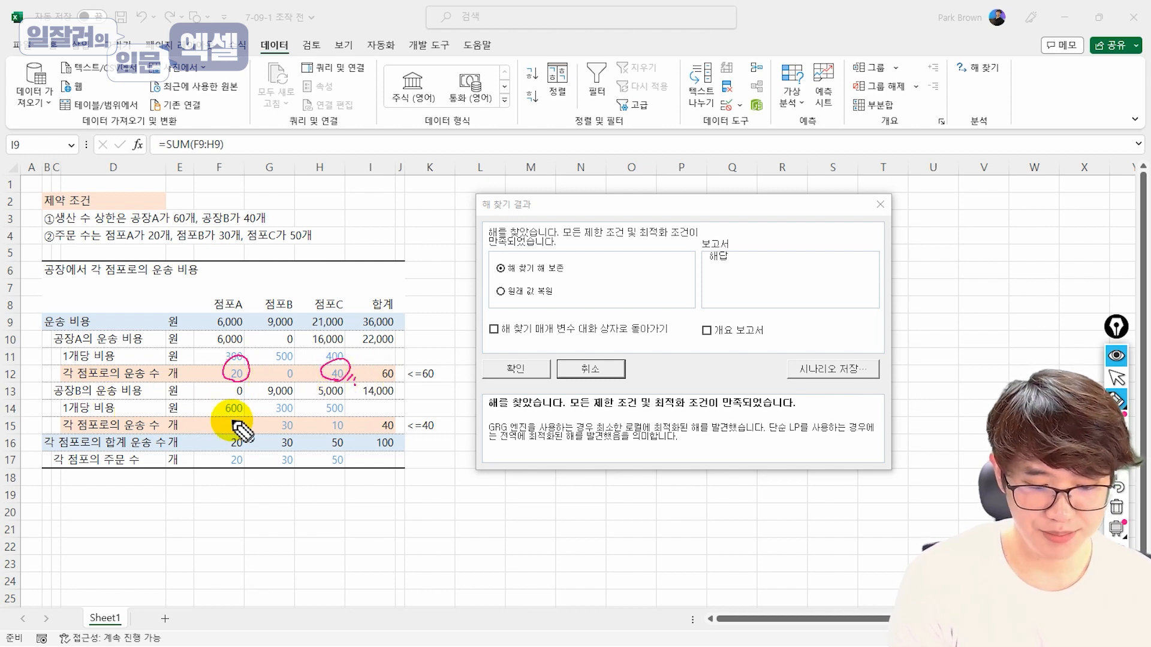
{"action": "mouse_move", "coordinate": [286, 433]}
{"action": "left_mouse_down"}
{"action": "mouse_move", "coordinate": [290, 419]}
{"action": "mouse_move", "coordinate": [290, 436]}
{"action": "mouse_move", "coordinate": [348, 424]}
{"action": "left_mouse_up"}
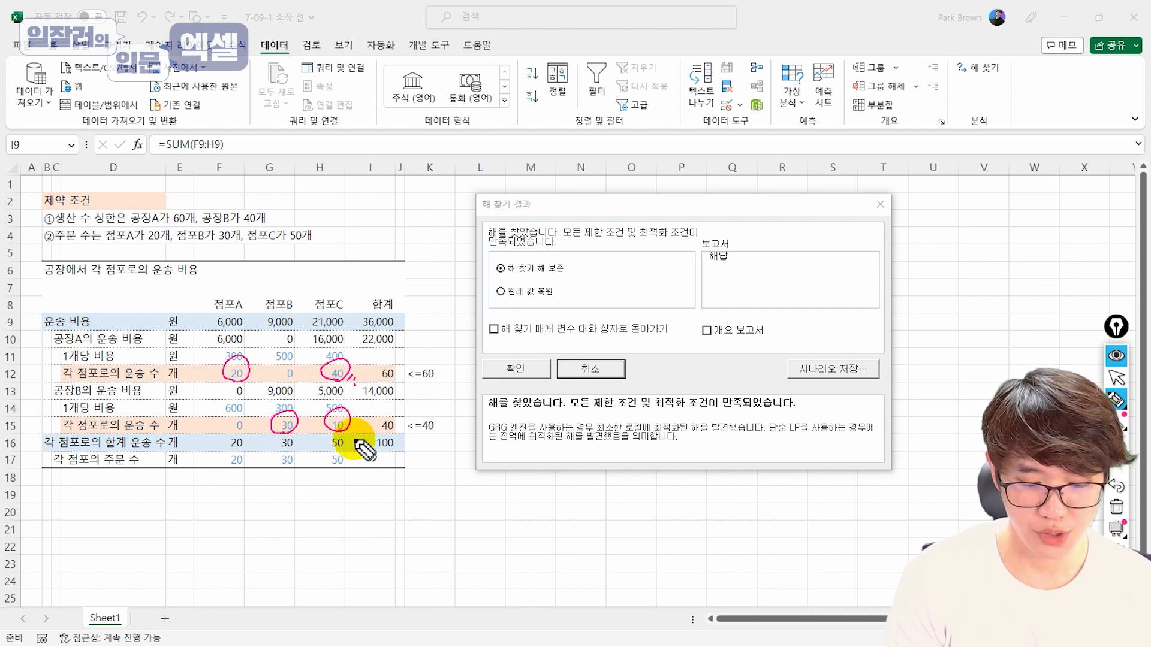
{"action": "left_click_drag", "start_coordinate": [344, 467], "coordinate": [290, 437]}
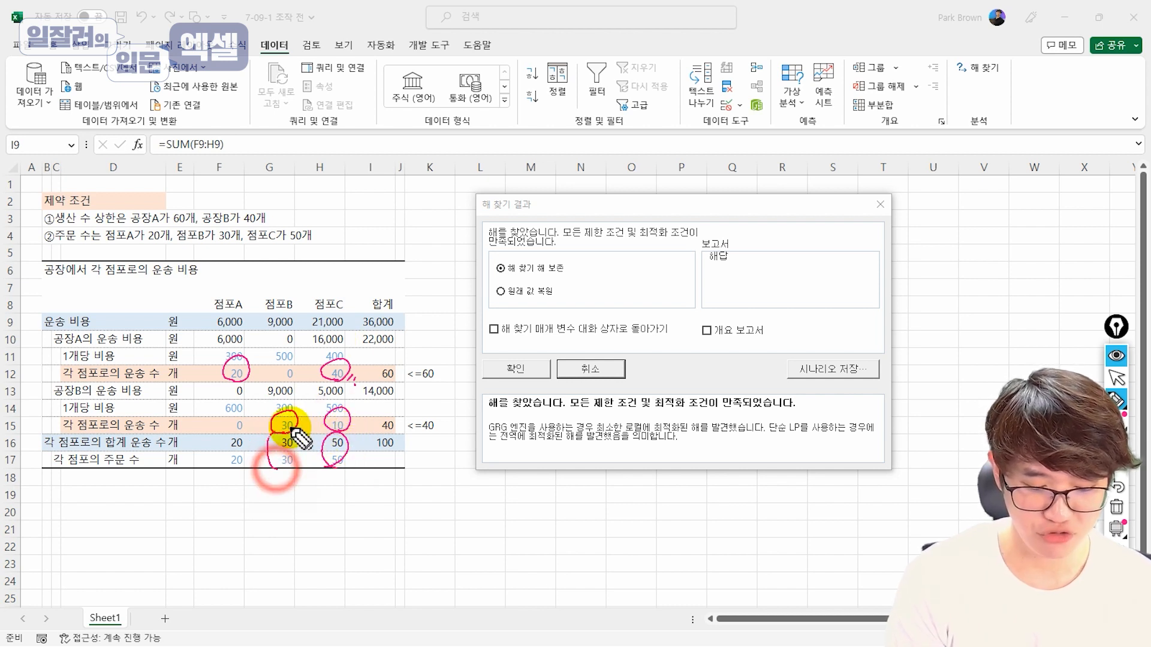
{"action": "left_click_drag", "start_coordinate": [243, 480], "coordinate": [244, 475]}
Circle and tick the factory totals I12 and I15, loop the shipment block, and circle the total transport cost I9 with the pen.
{"action": "left_click_drag", "start_coordinate": [389, 388], "coordinate": [385, 375]}
{"action": "left_click_drag", "start_coordinate": [395, 419], "coordinate": [385, 423]}
{"action": "left_click_drag", "start_coordinate": [400, 366], "coordinate": [410, 359]}
{"action": "left_click_drag", "start_coordinate": [401, 413], "coordinate": [413, 409]}
{"action": "mouse_move", "coordinate": [300, 498]}
{"action": "left_mouse_down"}
{"action": "mouse_move", "coordinate": [290, 494]}
{"action": "mouse_move", "coordinate": [427, 375]}
{"action": "mouse_move", "coordinate": [293, 480]}
{"action": "left_mouse_up"}
{"action": "left_click_drag", "start_coordinate": [427, 461], "coordinate": [436, 451]}
{"action": "mouse_move", "coordinate": [403, 326]}
{"action": "left_mouse_down"}
{"action": "mouse_move", "coordinate": [360, 336]}
{"action": "mouse_move", "coordinate": [390, 297]}
{"action": "mouse_move", "coordinate": [416, 333]}
{"action": "left_mouse_up"}
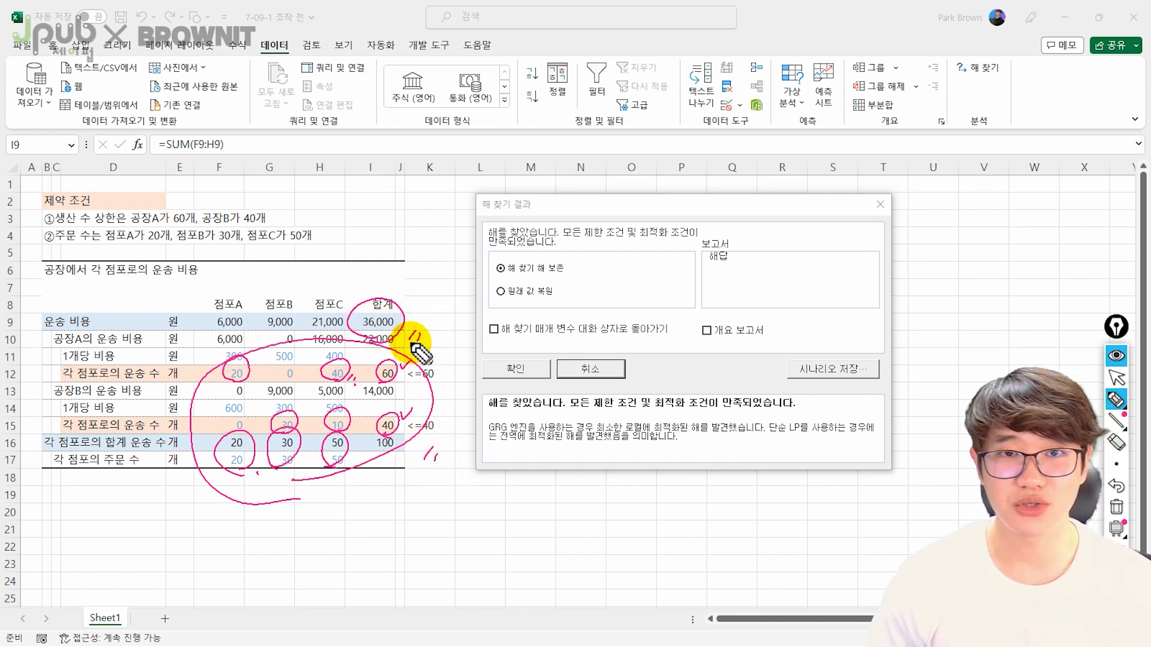